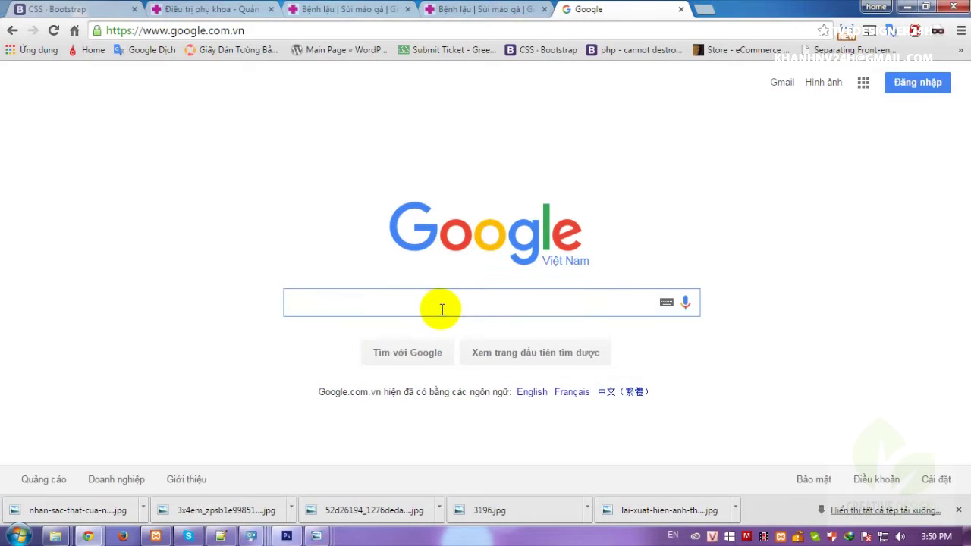
Step: Type 'Hướng dẫn tạo action sắp xếp ảnh thẻ trong khổ giấy A4 bằng Photoshop' into Google search and select it
{"action": "type", "text": "T"}
{"action": "key", "text": "BackSpace"}
{"action": "type", "text": "Huongw"}
{"action": "type", "text": " dẫn tạo"}
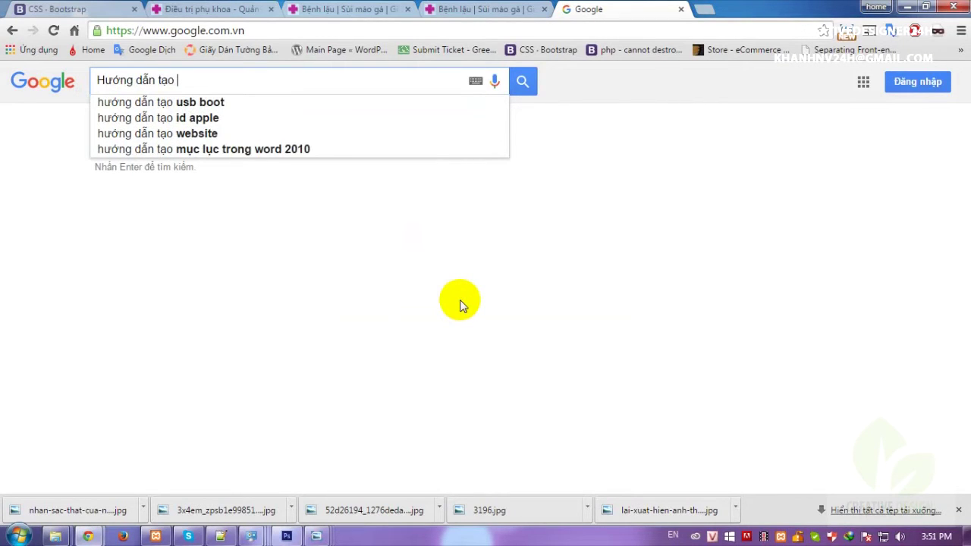
{"action": "type", "text": "act"}
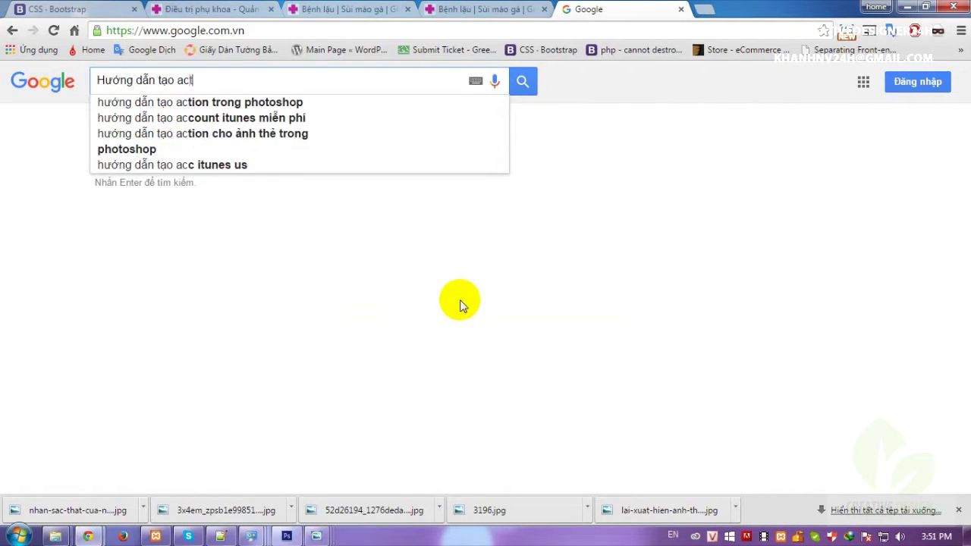
{"action": "type", "text": "ion sắp xe"}
{"action": "type", "text": "p anhthẻ "}
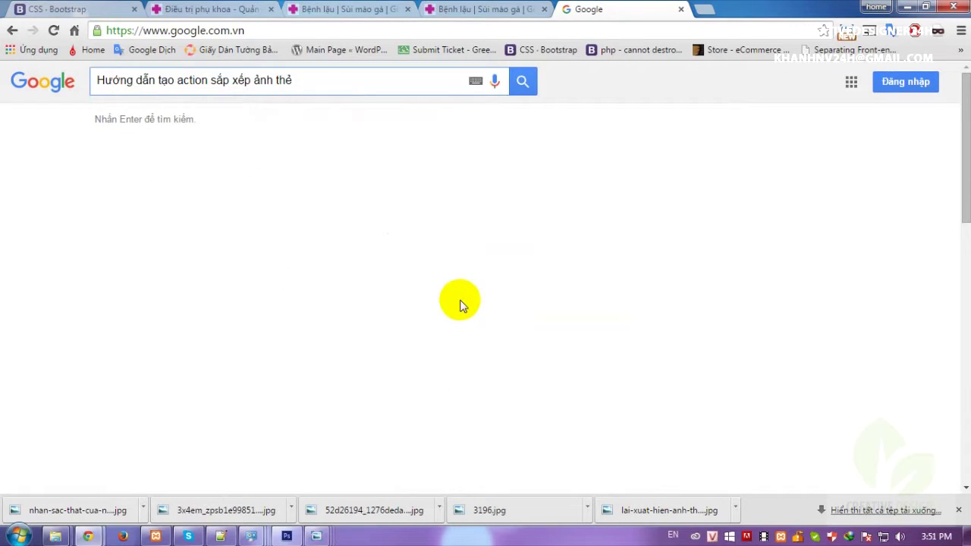
{"action": "type", "text": "trong koor"}
{"action": "key", "text": "BackSpace"}
{"action": "key", "text": "BackSpace"}
{"action": "key", "text": "BackSpace"}
{"action": "type", "text": "h"}
{"action": "type", "text": "giấ"}
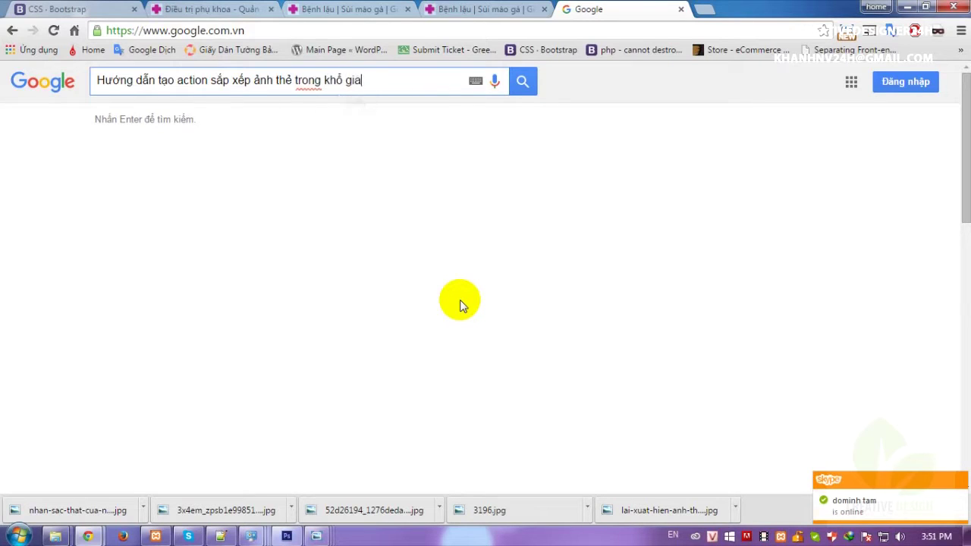
{"action": "type", "text": "y"}
{"action": "type", "text": "A"}
{"action": "type", "text": " băng"}
{"action": "type", "text": "Photos"}
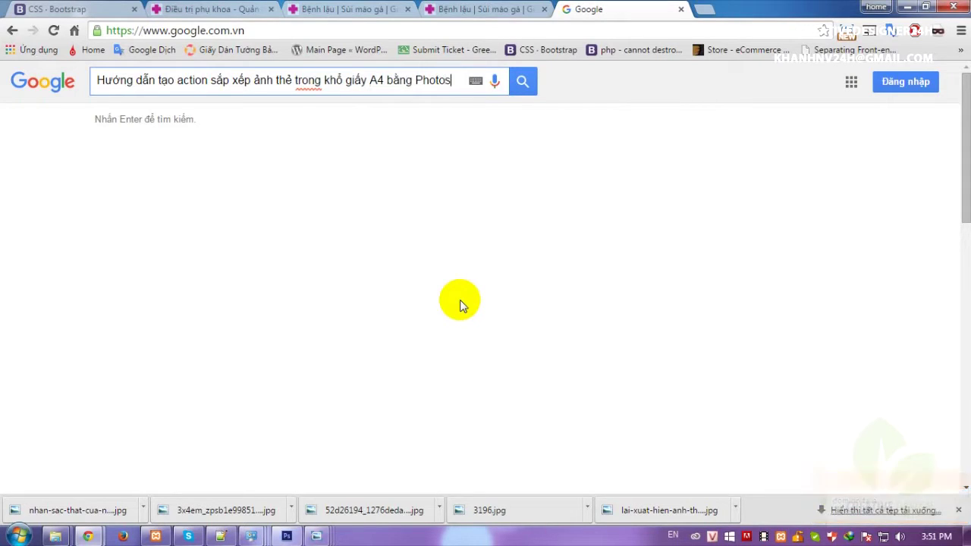
{"action": "type", "text": "hop"}
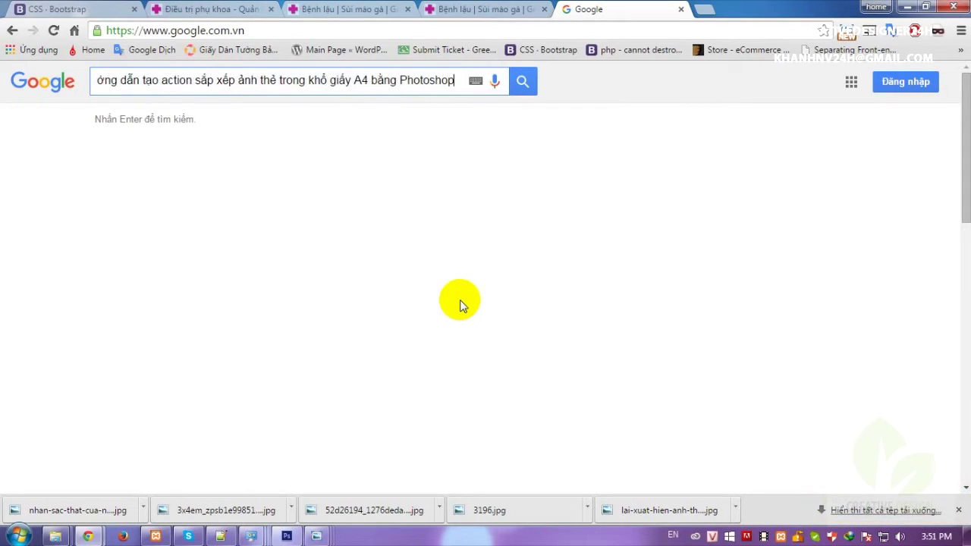
{"action": "key", "text": "ctrl+a"}
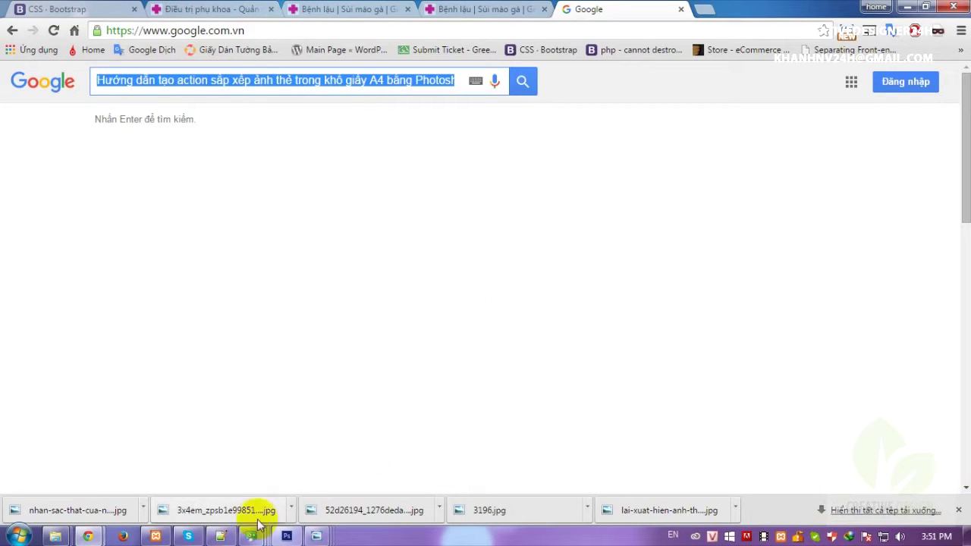
{"action": "left_click", "coordinate": [223, 537]}
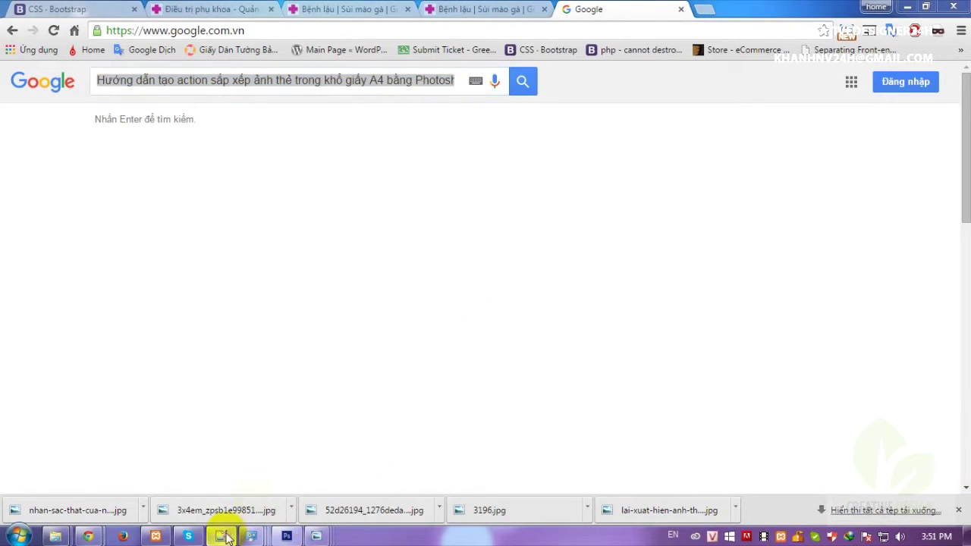
Step: Paste the copied search query on line 2 of the Notepad++ notes and restore the window size
{"action": "key", "text": "Return"}
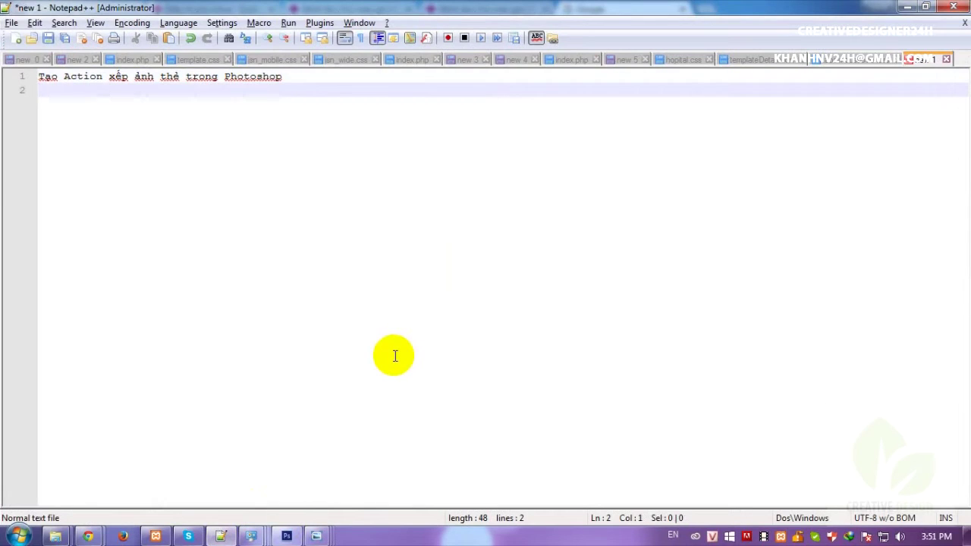
{"action": "type", "text": "Hướng dẫn tạo action sắp xếp ảnh thẻ trong khổ giấy A4 bằng Photoshop"}
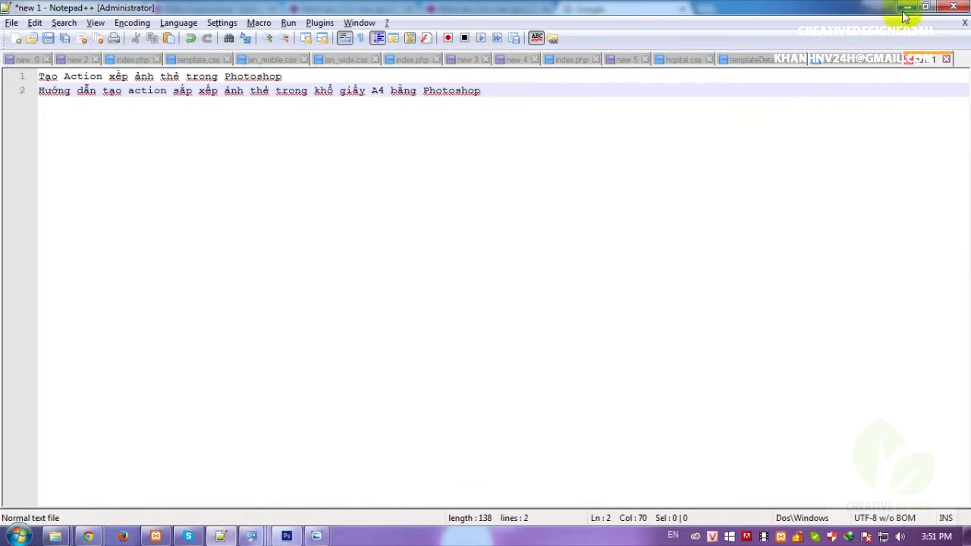
{"action": "left_click", "coordinate": [926, 7]}
{"action": "left_click_drag", "start_coordinate": [585, 83], "coordinate": [726, 139]}
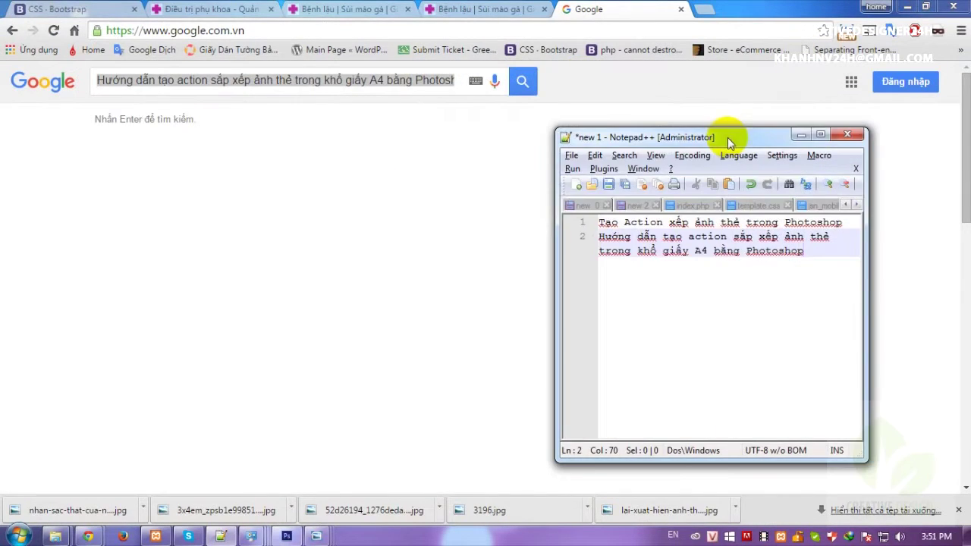
{"action": "left_click", "coordinate": [367, 167]}
{"action": "left_click", "coordinate": [287, 536]}
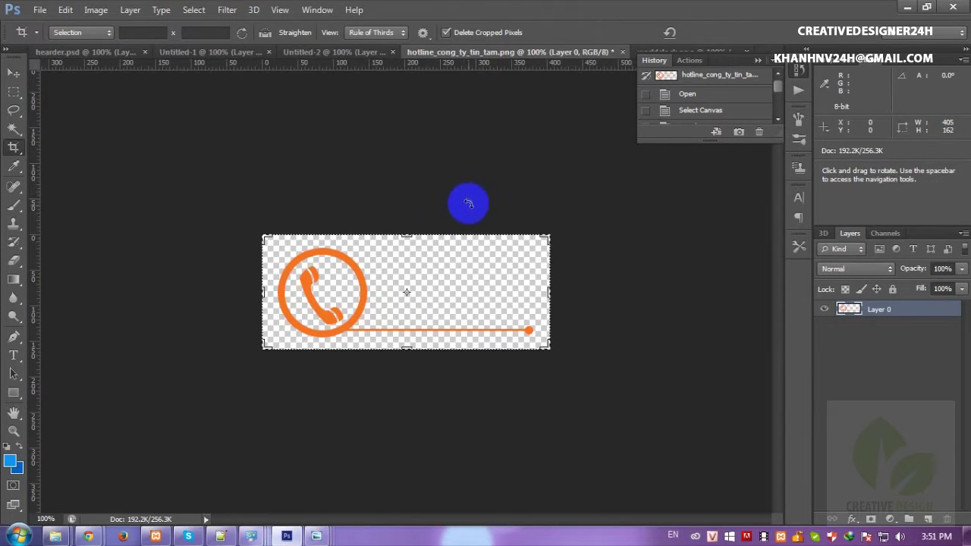
Step: Open anh-the-3.jpg from the Anh-the folder with Ctrl+O, ready for cropping
{"action": "key", "text": "ctrl+o"}
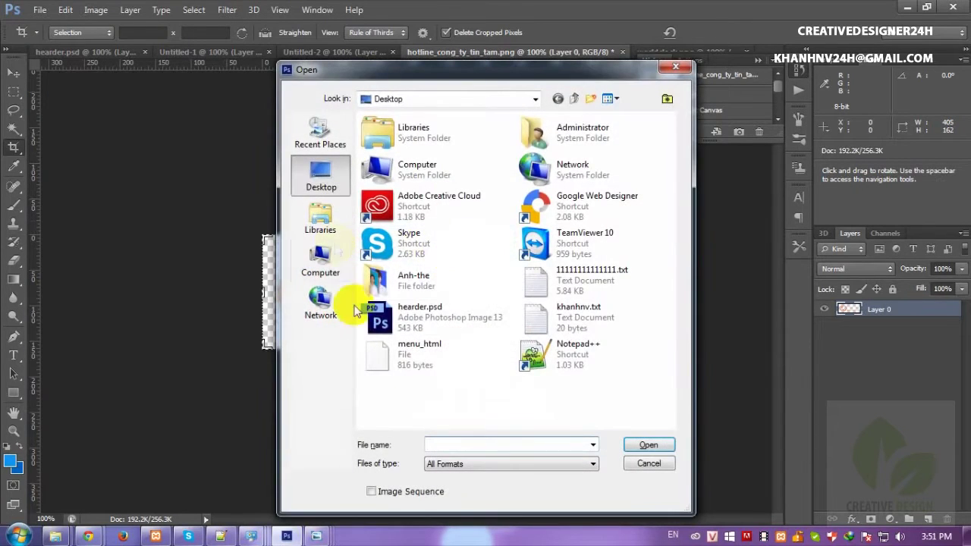
{"action": "double_click", "coordinate": [399, 286]}
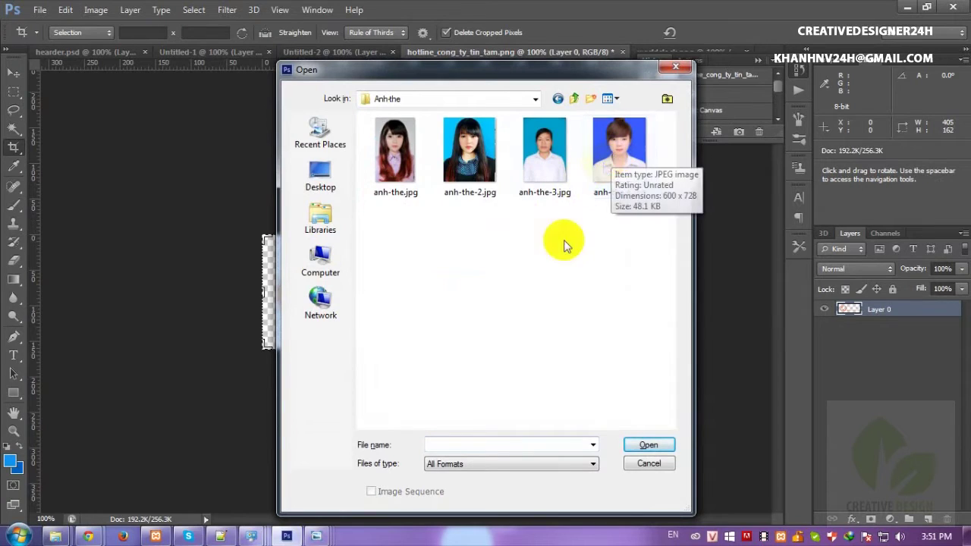
{"action": "left_click", "coordinate": [534, 165]}
{"action": "left_click", "coordinate": [648, 445]}
{"action": "key", "text": "c"}
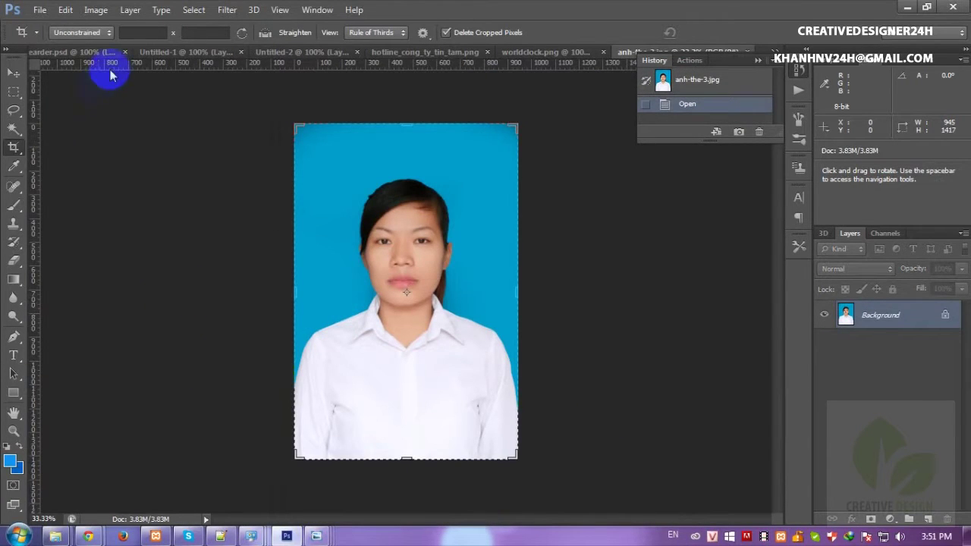
{"action": "left_click", "coordinate": [106, 33]}
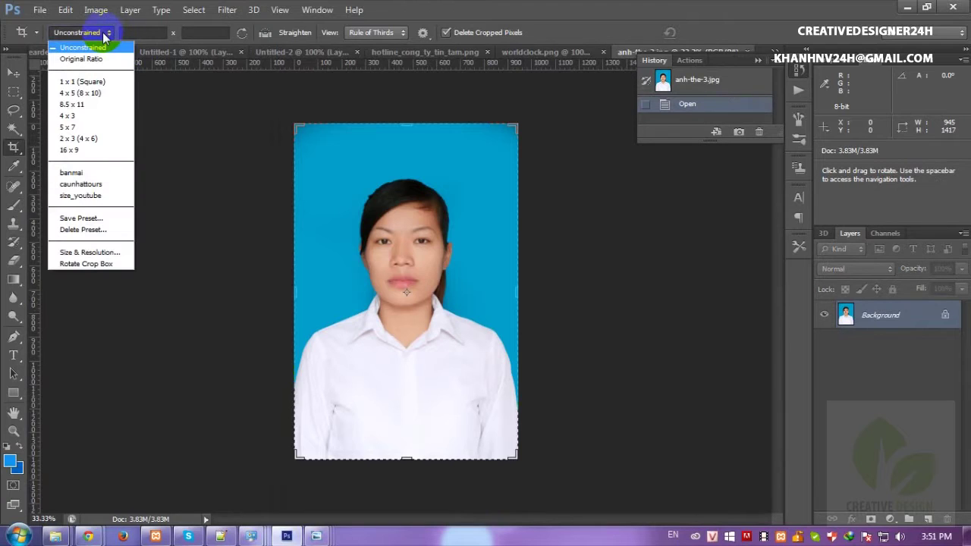
Step: Define a Size & Resolution crop of 3 × 4 cm at 320 ppi, saved as preset anh-the-3x4
{"action": "left_click", "coordinate": [84, 255]}
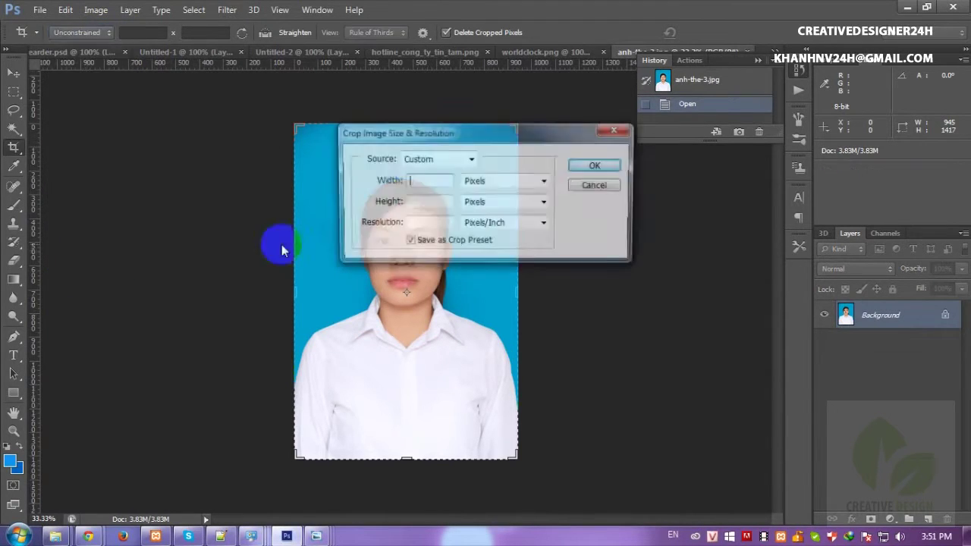
{"action": "left_click", "coordinate": [486, 181]}
{"action": "left_click", "coordinate": [478, 219]}
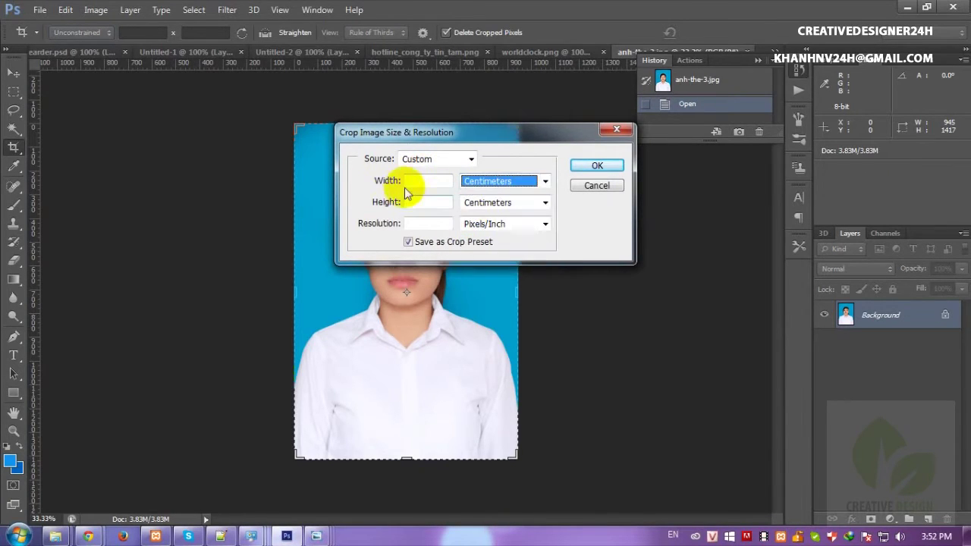
{"action": "type", "text": "3"}
{"action": "key", "text": "Tab"}
{"action": "key", "text": "Tab"}
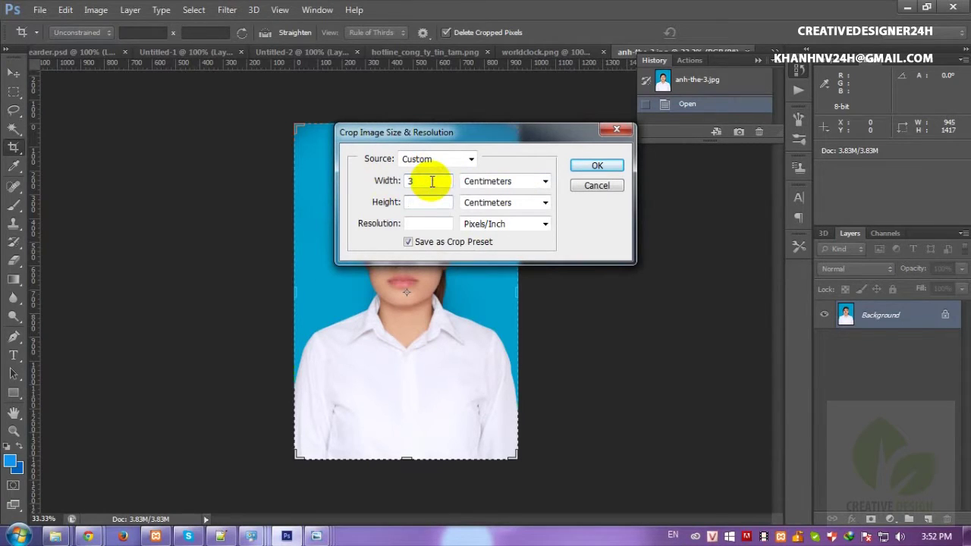
{"action": "type", "text": "4"}
{"action": "left_click", "coordinate": [422, 219]}
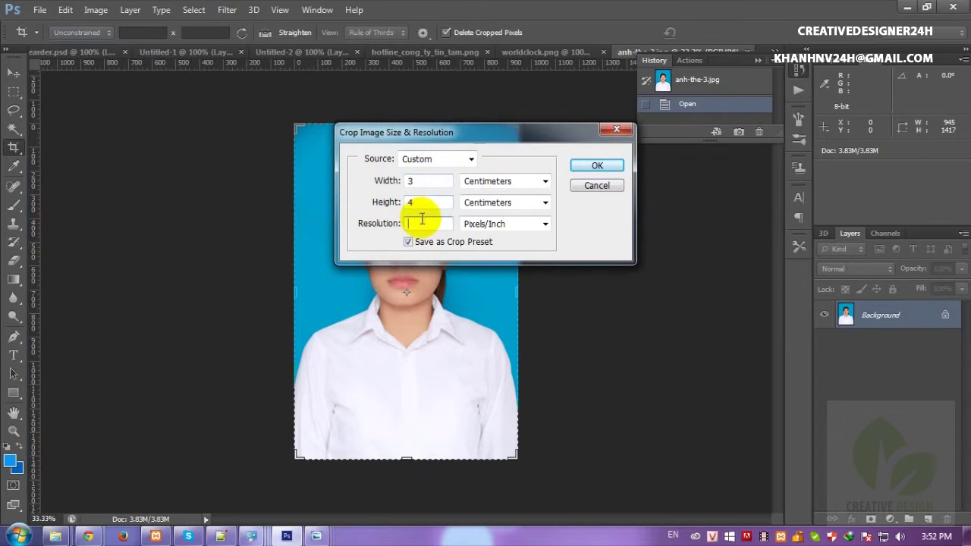
{"action": "type", "text": "320"}
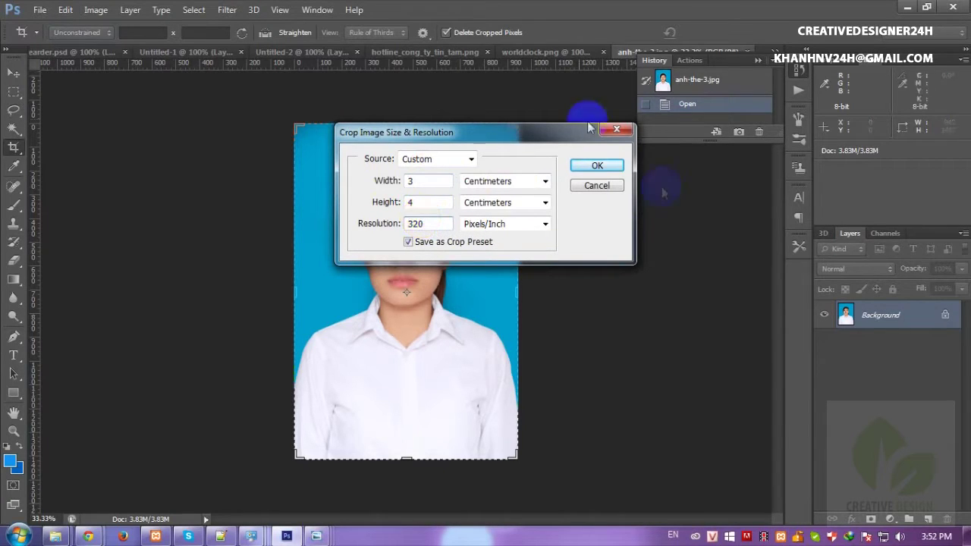
{"action": "left_click", "coordinate": [587, 166]}
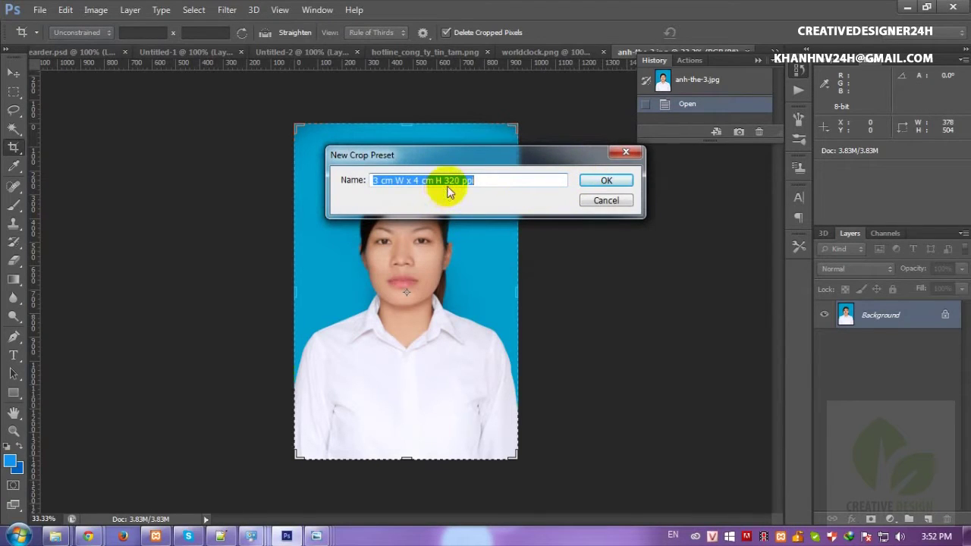
{"action": "type", "text": "anh-the"}
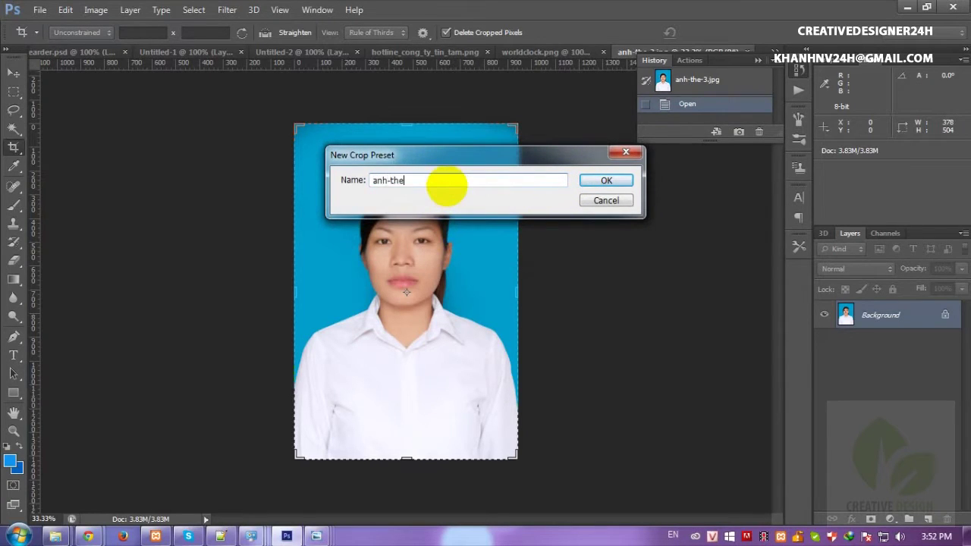
{"action": "type", "text": "-3x"}
{"action": "type", "text": "4"}
{"action": "left_click", "coordinate": [607, 179]}
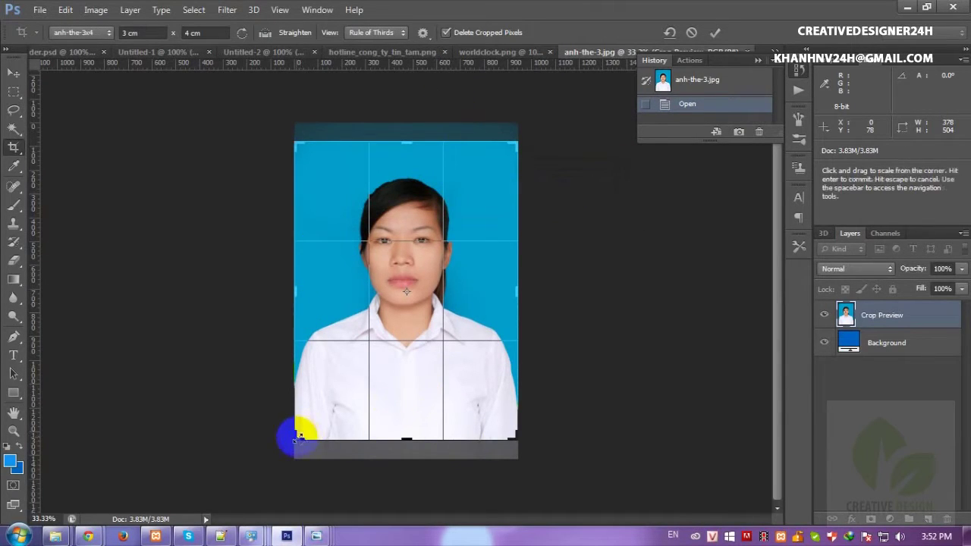
Step: Centre the woman's head and shoulders in the 3×4 crop frame and commit the crop
{"action": "left_click_drag", "start_coordinate": [298, 438], "coordinate": [294, 397]}
{"action": "left_click_drag", "start_coordinate": [410, 348], "coordinate": [450, 349]}
{"action": "left_click_drag", "start_coordinate": [498, 417], "coordinate": [491, 404]}
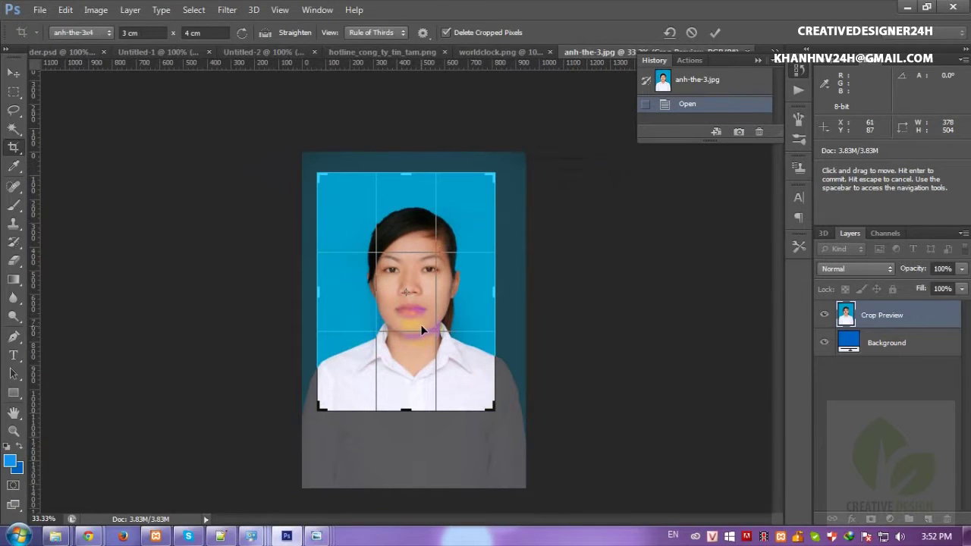
{"action": "left_click_drag", "start_coordinate": [425, 331], "coordinate": [423, 330]}
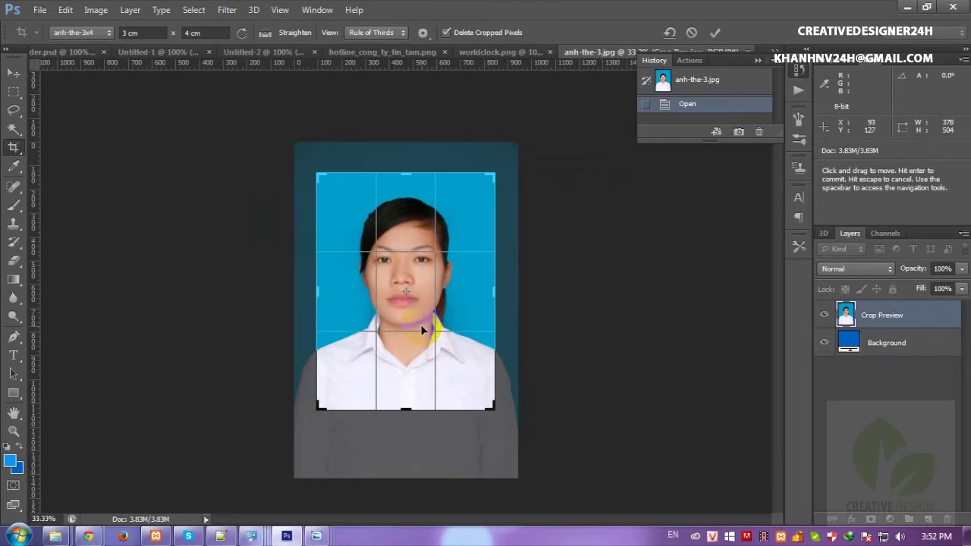
{"action": "left_click_drag", "start_coordinate": [423, 330], "coordinate": [424, 327]}
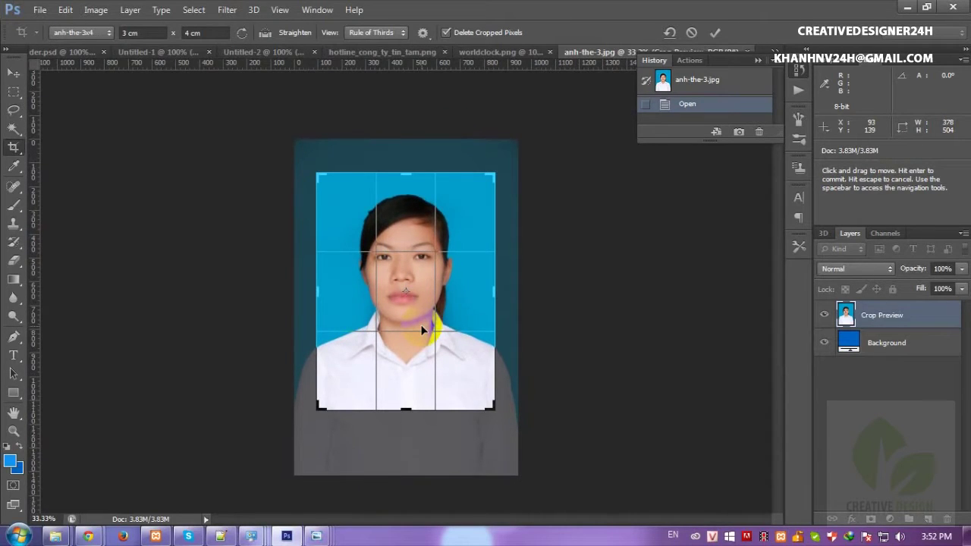
{"action": "left_click_drag", "start_coordinate": [424, 331], "coordinate": [423, 329]}
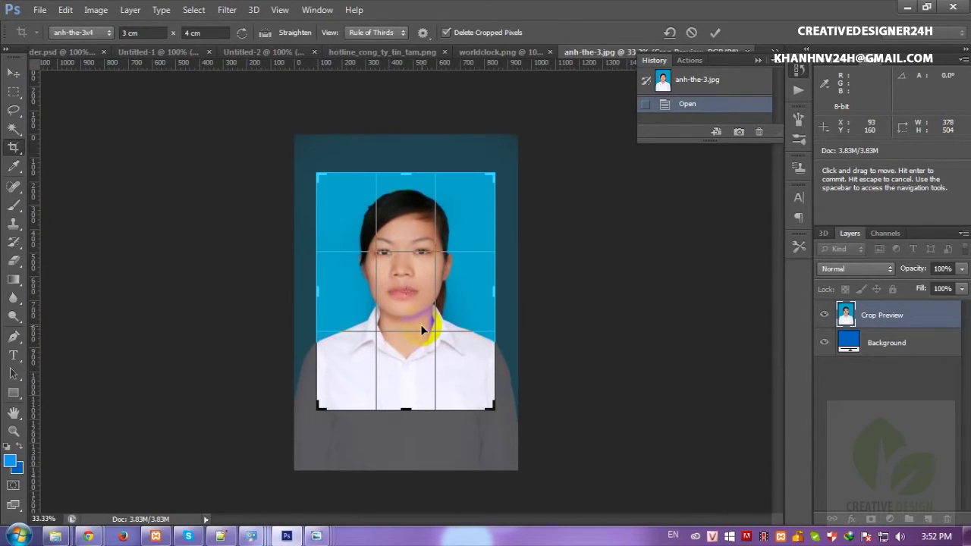
{"action": "double_click", "coordinate": [416, 241]}
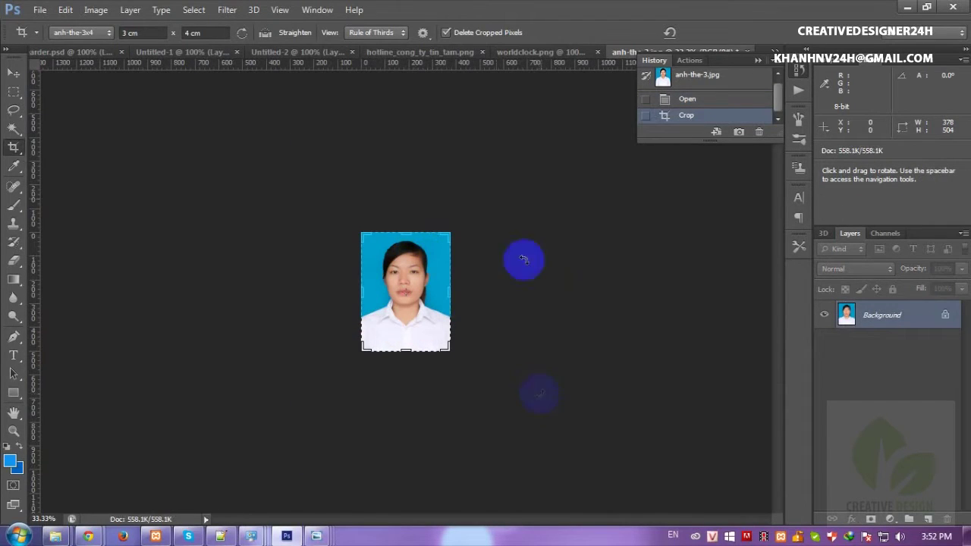
Step: Show the Actions panel from the Window menu and enlarge it to list all actions
{"action": "left_click", "coordinate": [288, 12]}
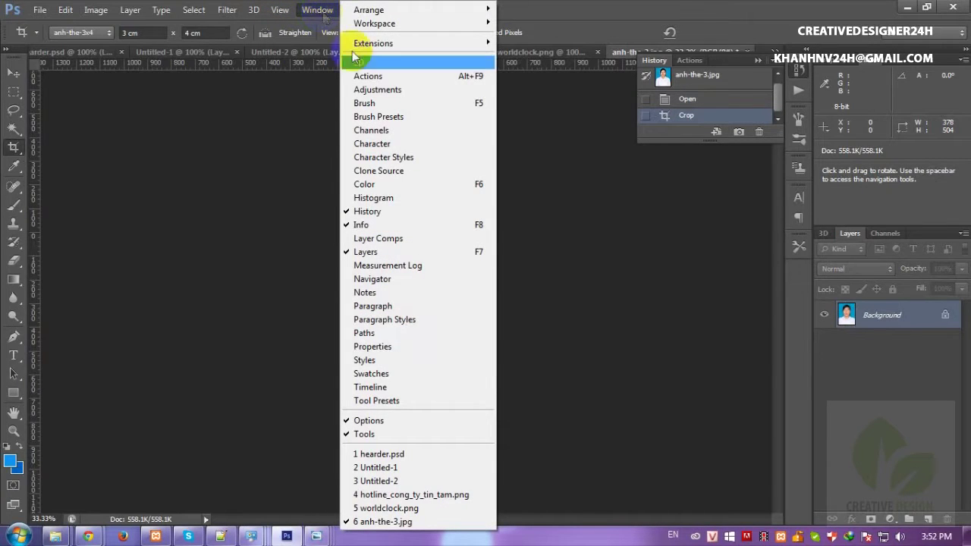
{"action": "left_click", "coordinate": [387, 75]}
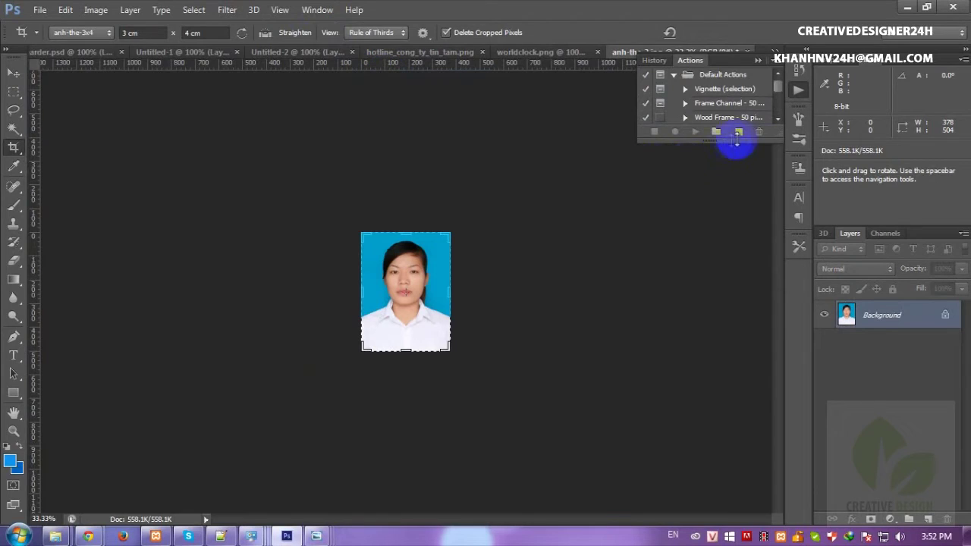
{"action": "left_click_drag", "start_coordinate": [774, 137], "coordinate": [777, 287]}
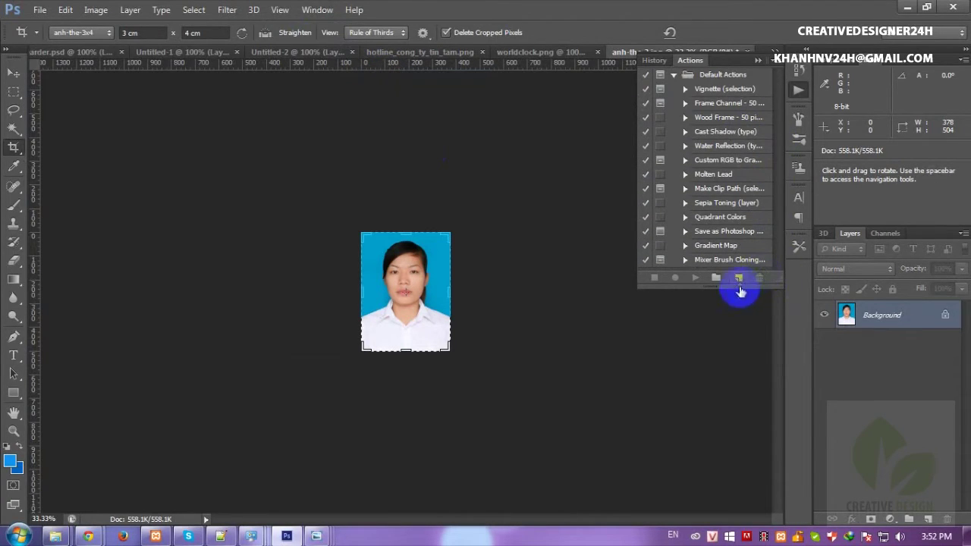
Step: Create action 'Action anh-the-3x4cm' in Default Actions, shortcut F2, colour None, and start recording
{"action": "left_click", "coordinate": [740, 280]}
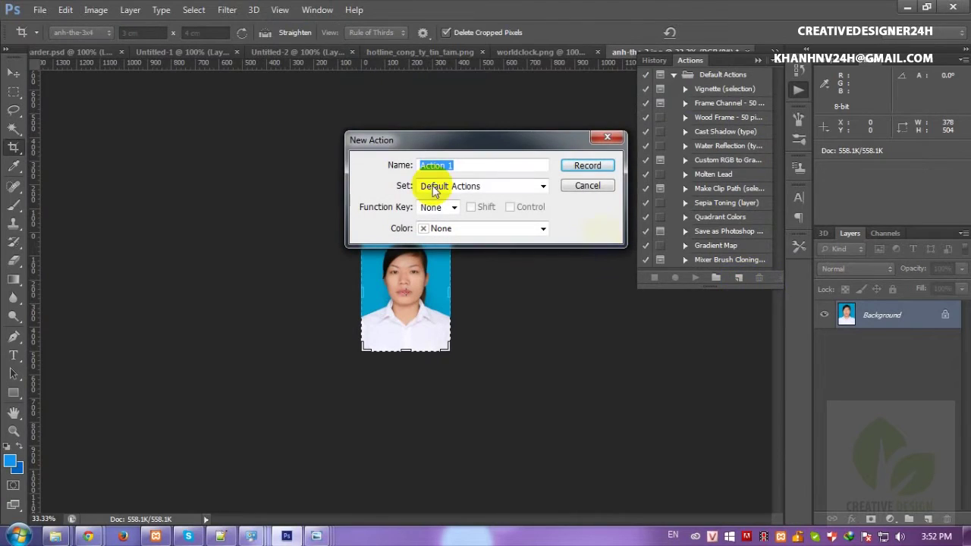
{"action": "left_click", "coordinate": [458, 164]}
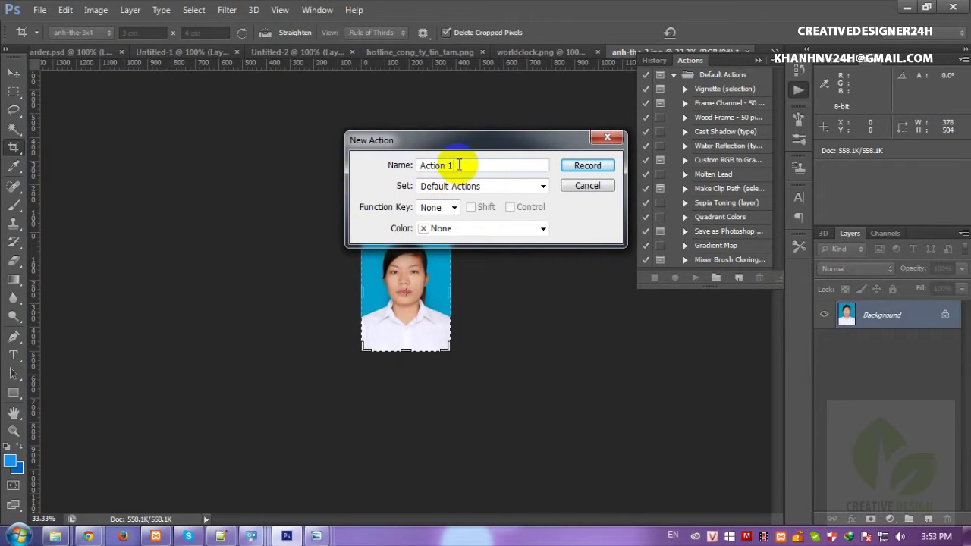
{"action": "type", "text": "an"}
{"action": "type", "text": "h-the-3x4cm"}
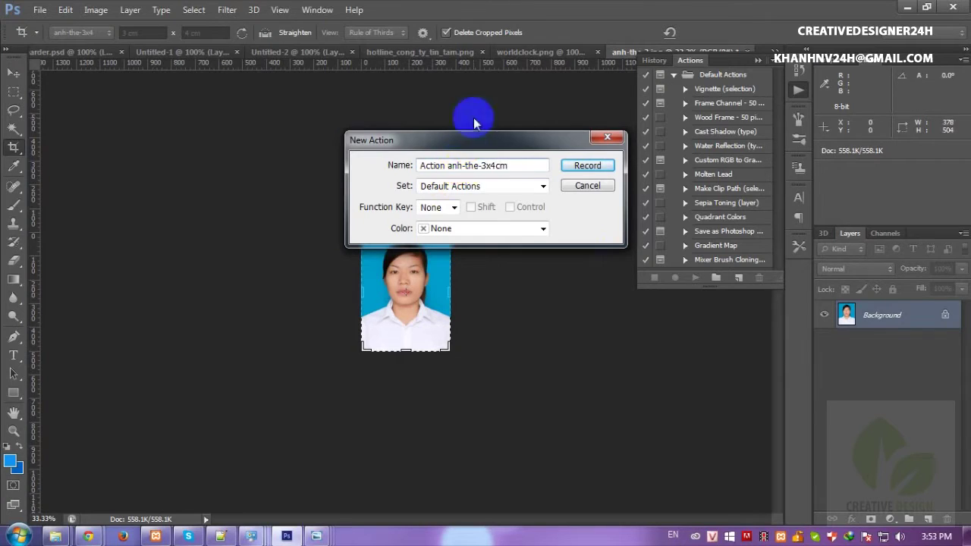
{"action": "left_click", "coordinate": [434, 188]}
{"action": "left_click", "coordinate": [440, 197]}
{"action": "left_click", "coordinate": [448, 211]}
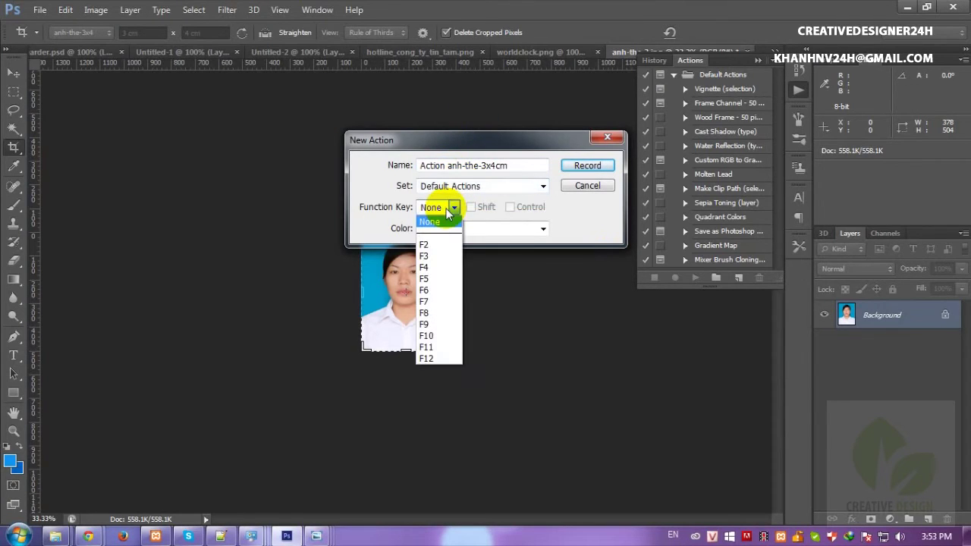
{"action": "left_click", "coordinate": [423, 242]}
{"action": "left_click", "coordinate": [487, 232]}
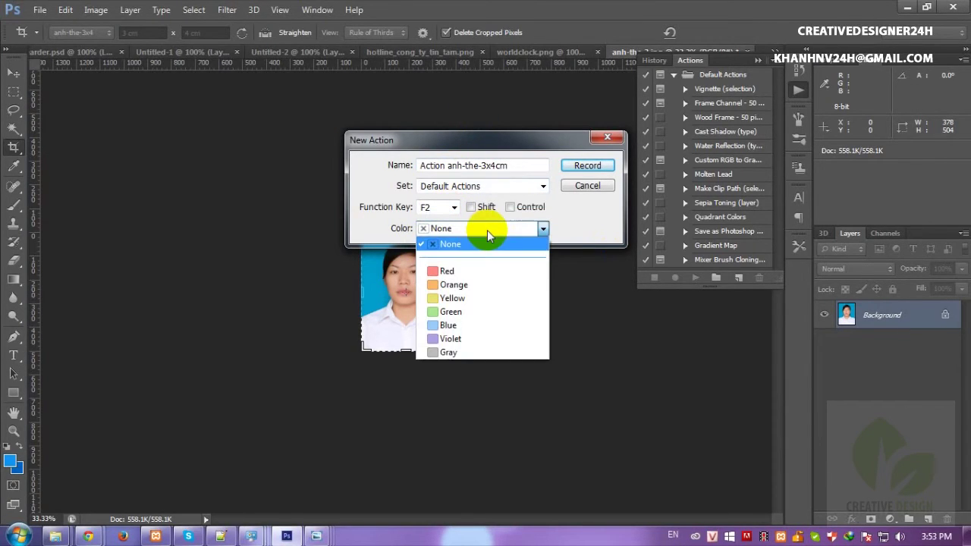
{"action": "left_click", "coordinate": [488, 230]}
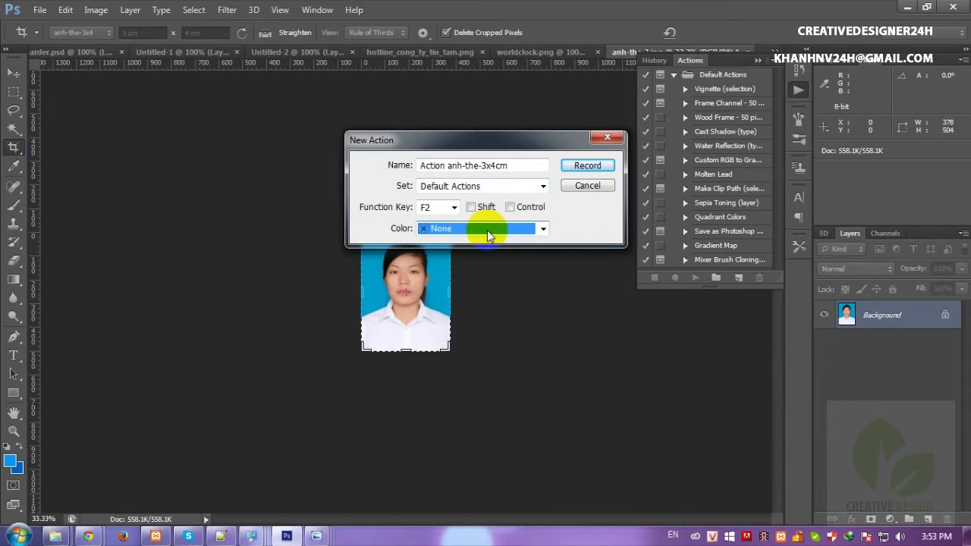
{"action": "left_click", "coordinate": [487, 230]}
{"action": "left_click", "coordinate": [487, 230]}
{"action": "left_click", "coordinate": [585, 165]}
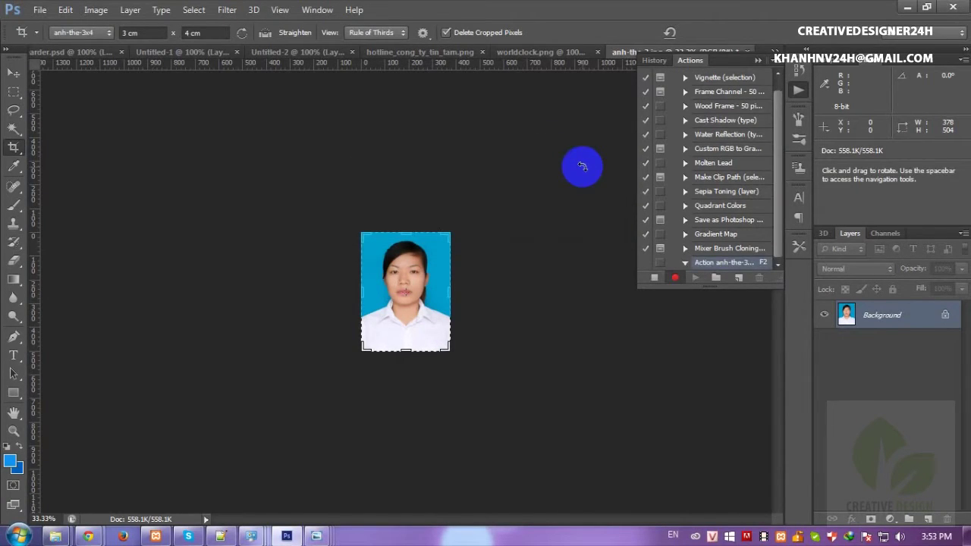
Step: Expand the new action and record copying the photo onto a new layer with Ctrl+J
{"action": "left_click", "coordinate": [685, 263]}
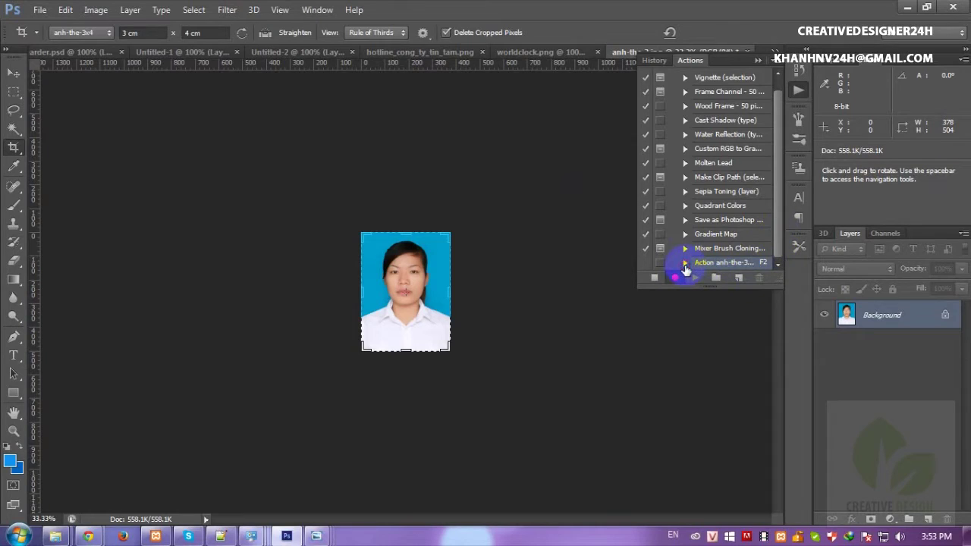
{"action": "left_click", "coordinate": [676, 278]}
{"action": "left_click_drag", "start_coordinate": [848, 315], "coordinate": [878, 318]}
{"action": "key", "text": "ctrl+j"}
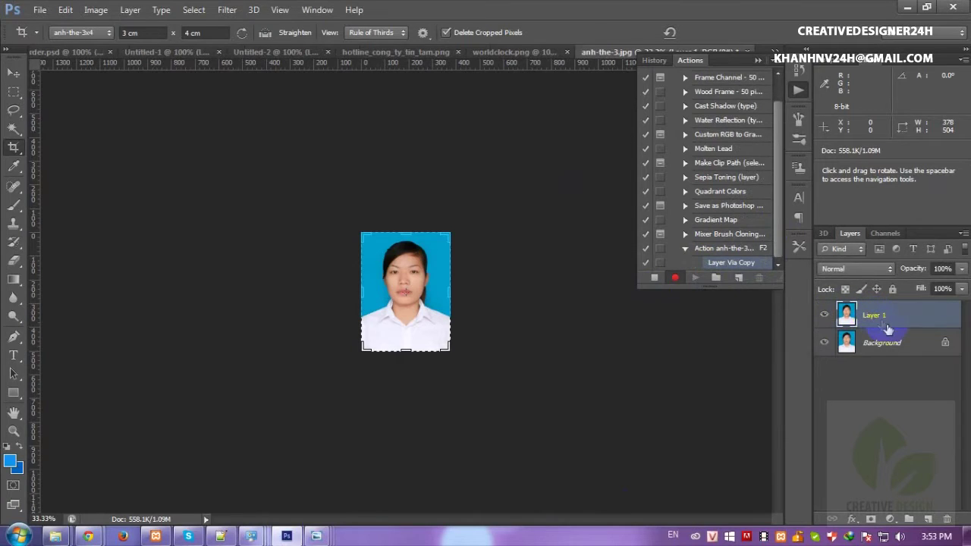
Step: Delete the Background layer so only Layer 1 remains, keeping the action recording
{"action": "left_click", "coordinate": [877, 343]}
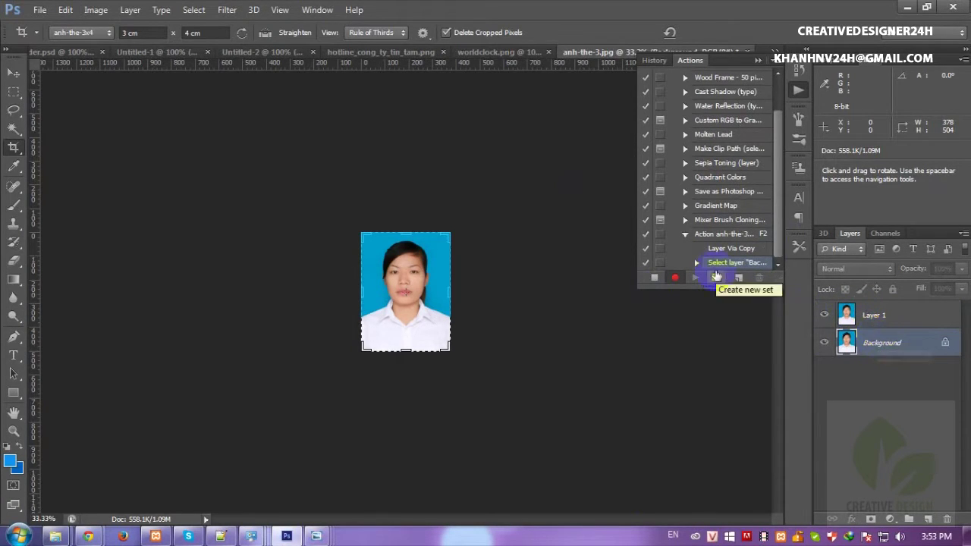
{"action": "right_click", "coordinate": [876, 342]}
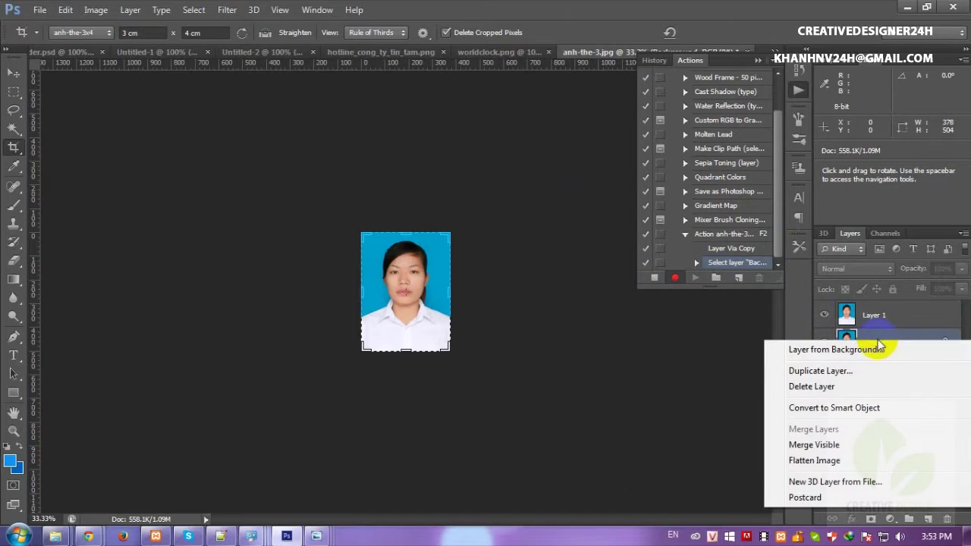
{"action": "left_click", "coordinate": [811, 386]}
{"action": "left_click", "coordinate": [422, 209]}
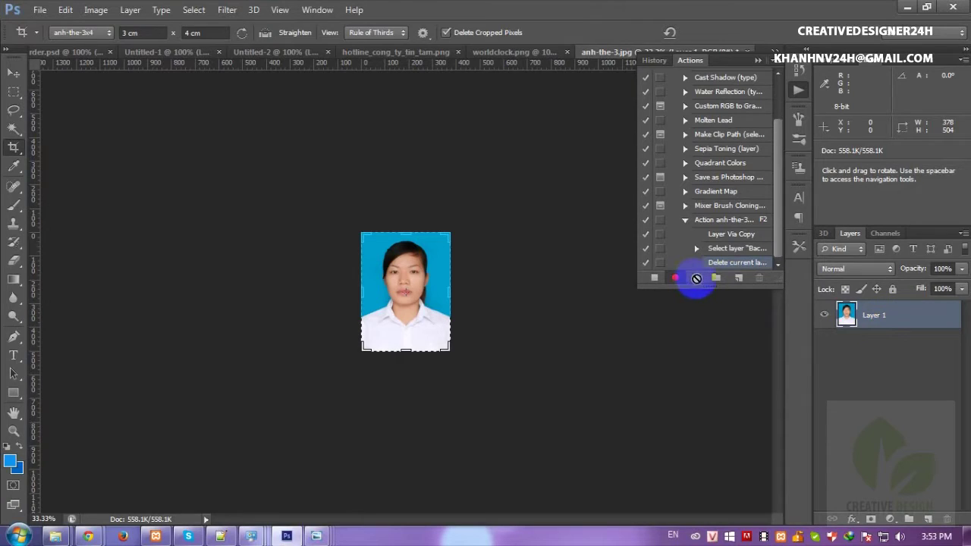
{"action": "left_click", "coordinate": [672, 277]}
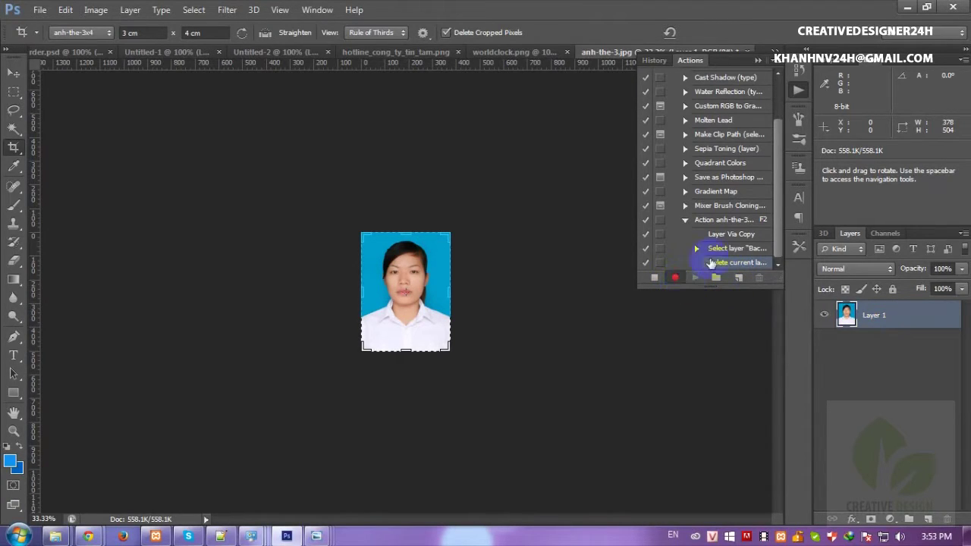
{"action": "left_click_drag", "start_coordinate": [727, 251], "coordinate": [688, 274]}
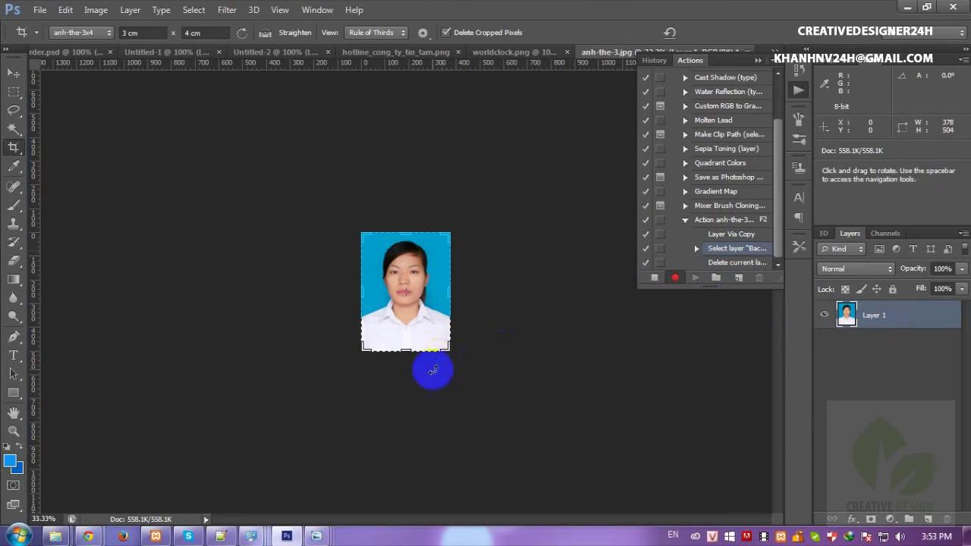
{"action": "left_click", "coordinate": [107, 10]}
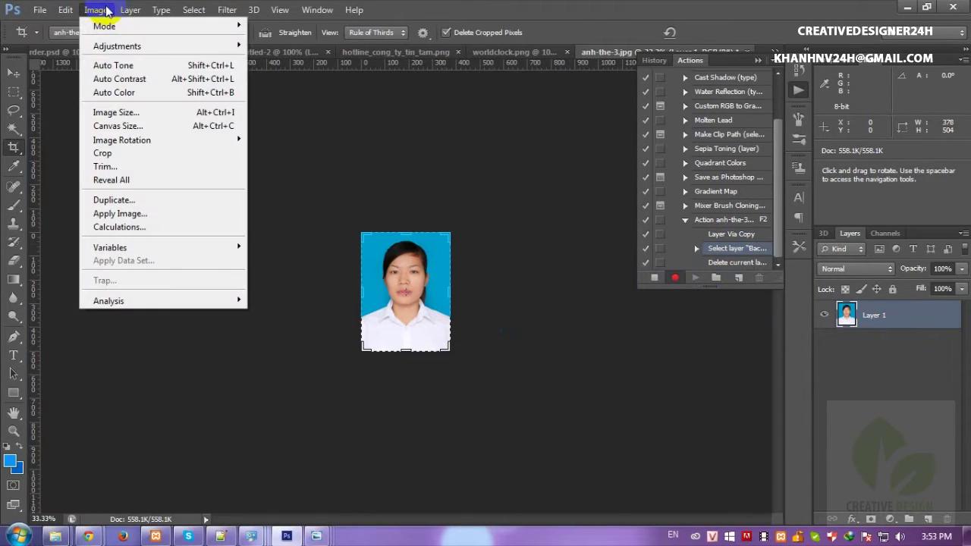
Step: Switch Canvas Size units to millimetres and enter width 210 and height 270
{"action": "left_click", "coordinate": [133, 129]}
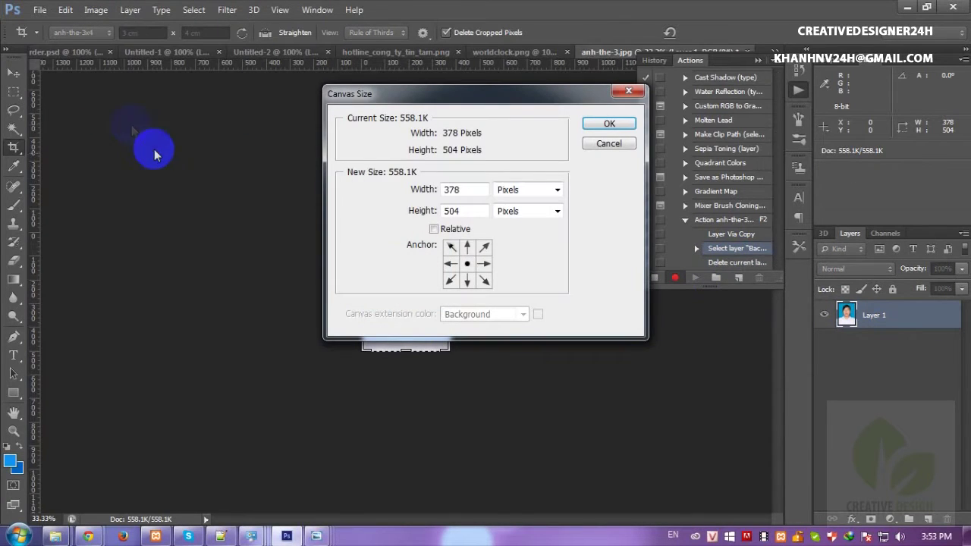
{"action": "left_click", "coordinate": [513, 192]}
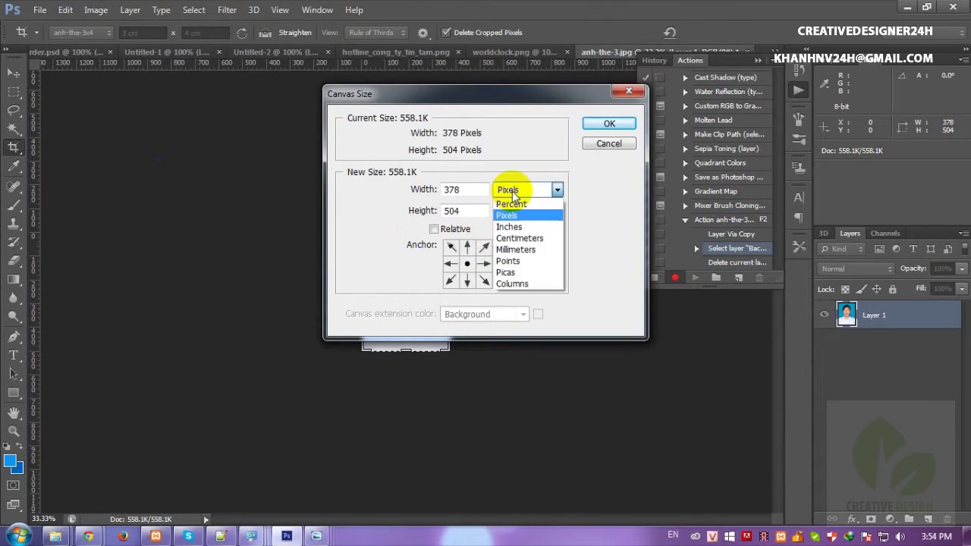
{"action": "left_click", "coordinate": [513, 239]}
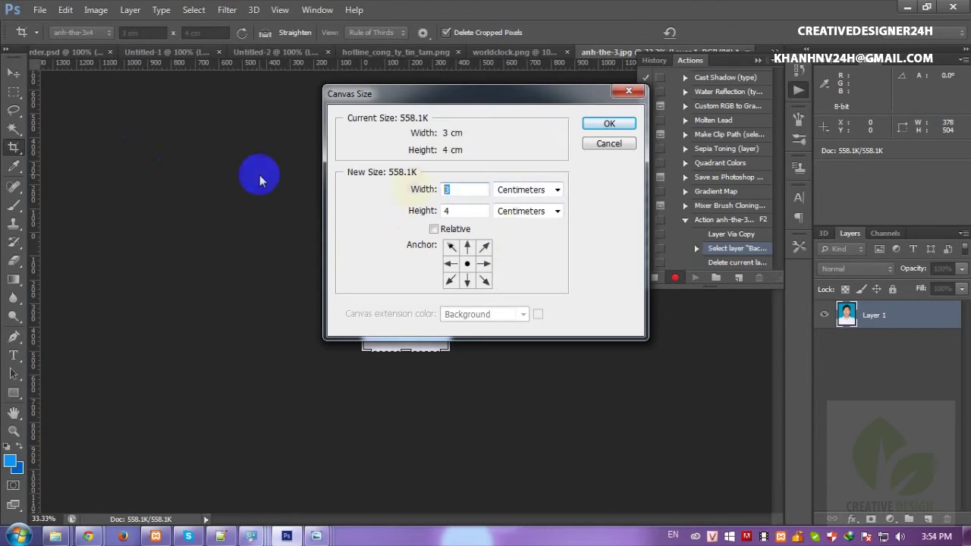
{"action": "left_click", "coordinate": [501, 191]}
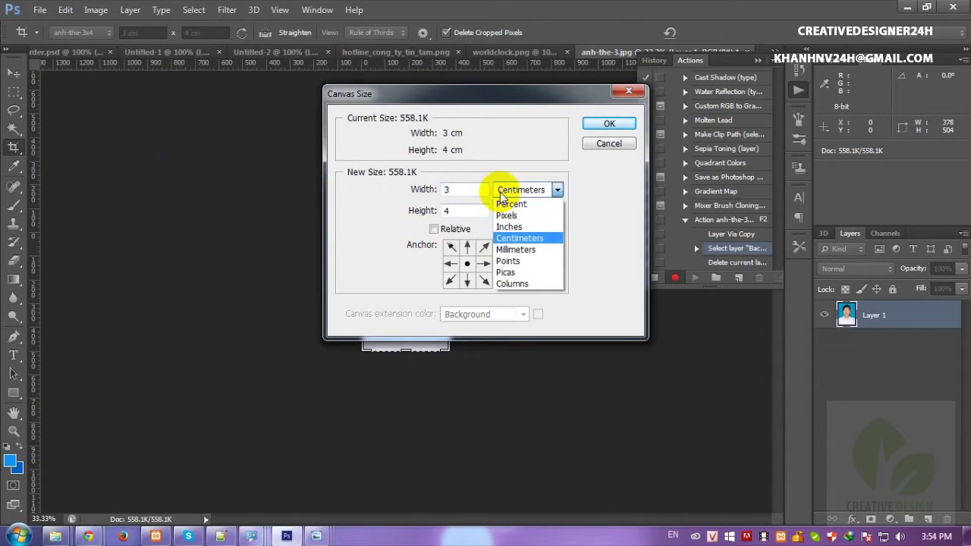
{"action": "left_click", "coordinate": [516, 250]}
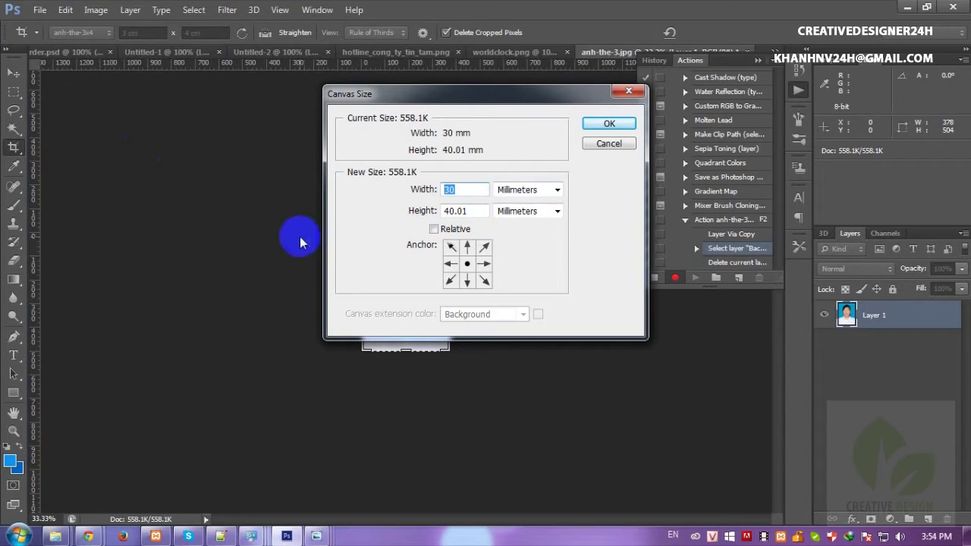
{"action": "type", "text": "21"}
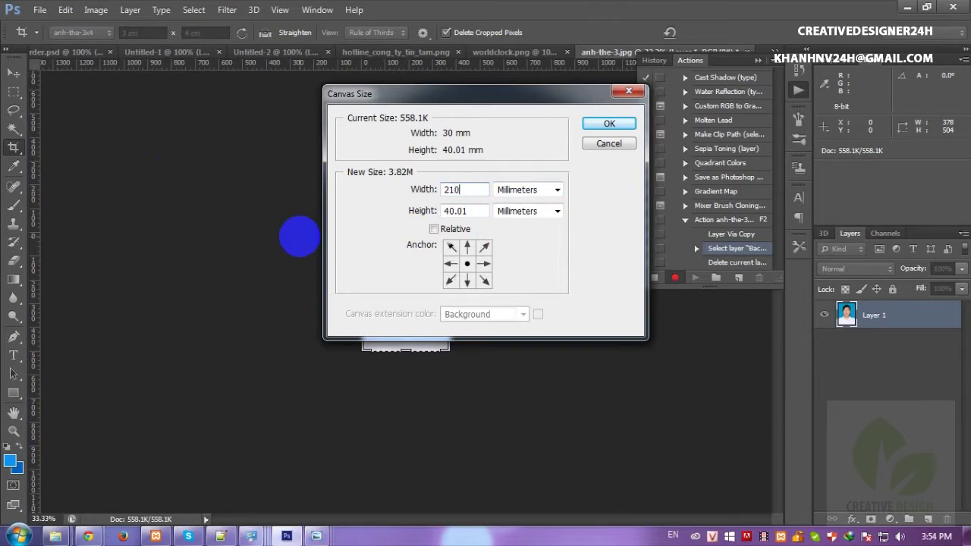
{"action": "key", "text": "Tab"}
{"action": "key", "text": "Tab"}
{"action": "type", "text": "2"}
{"action": "left_click", "coordinate": [88, 537]}
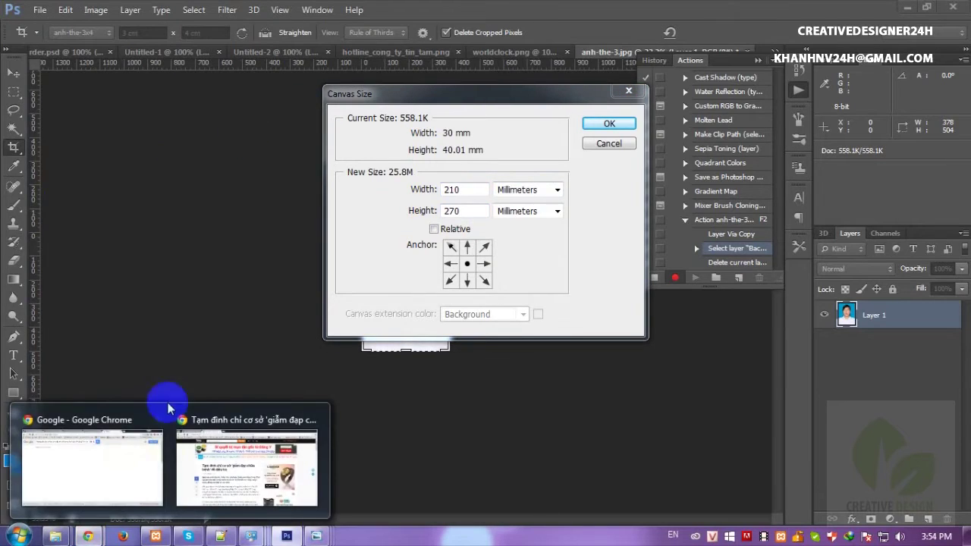
{"action": "left_click", "coordinate": [99, 459]}
Step: Search Google for 'size A4' and highlight the 210 × 297 dimensions in the Wikipedia result
{"action": "key", "text": "ctrl+s"}
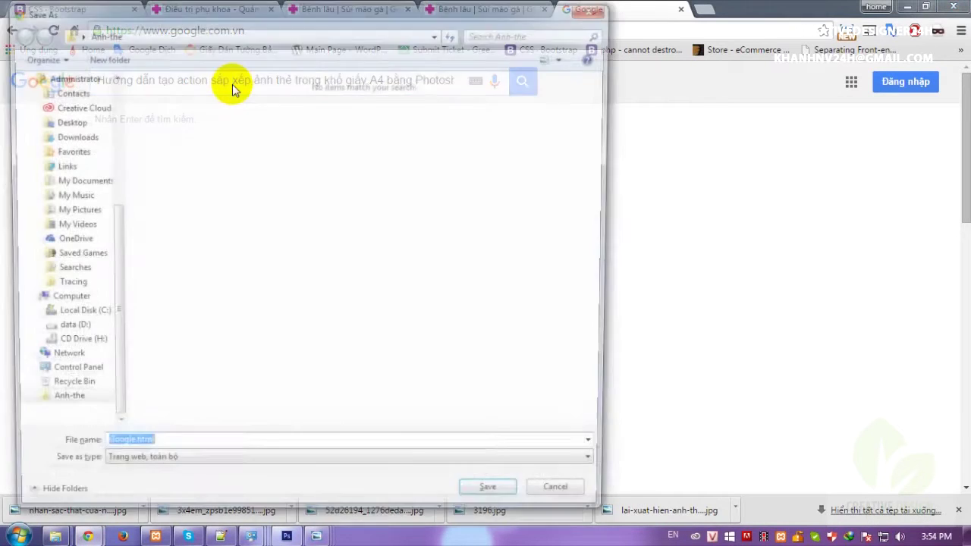
{"action": "key", "text": "Escape"}
{"action": "triple_click", "coordinate": [221, 76]}
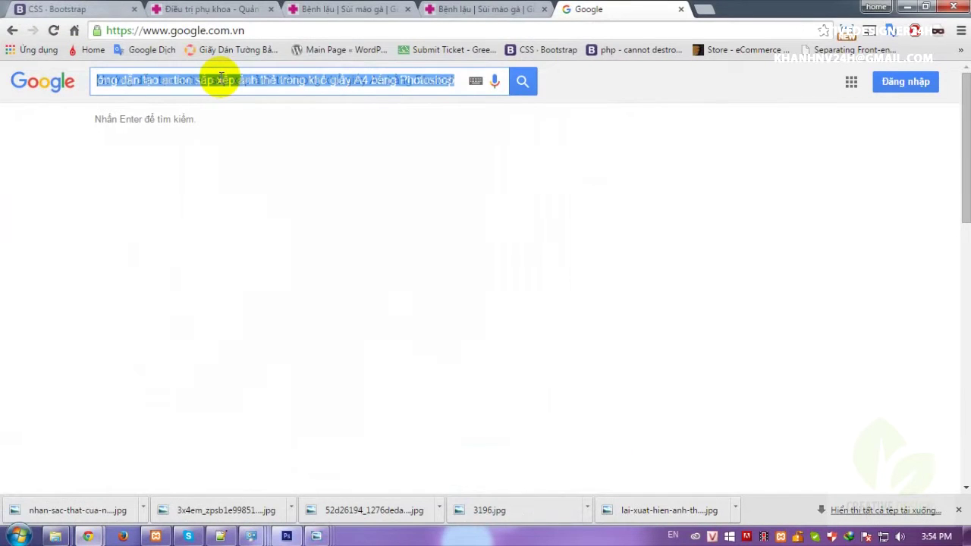
{"action": "type", "text": "size A"}
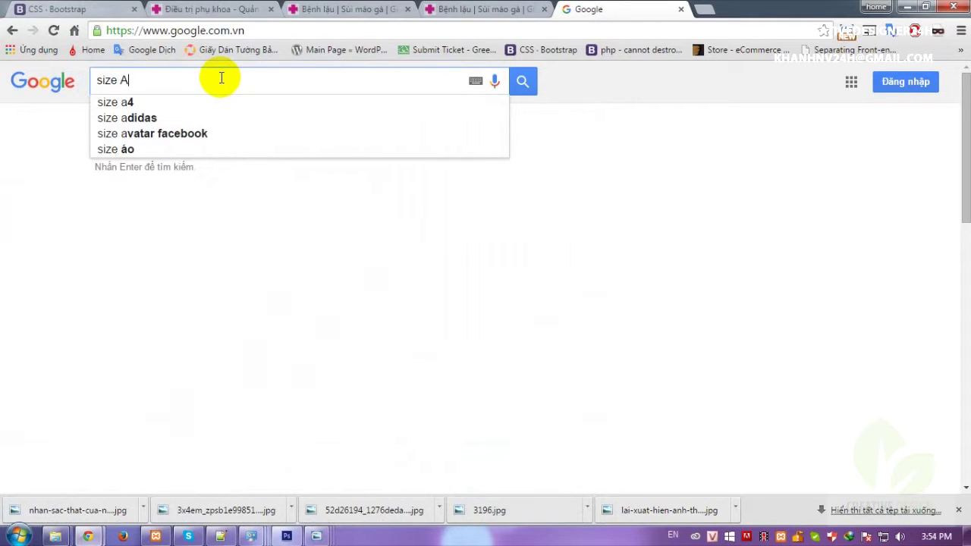
{"action": "type", "text": "4"}
{"action": "key", "text": "Return"}
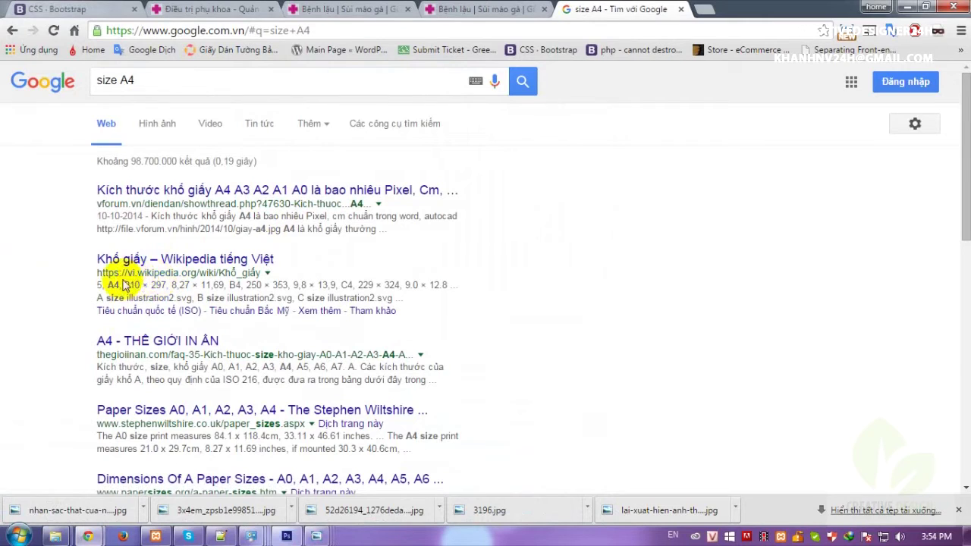
{"action": "left_click_drag", "start_coordinate": [125, 285], "coordinate": [167, 286]}
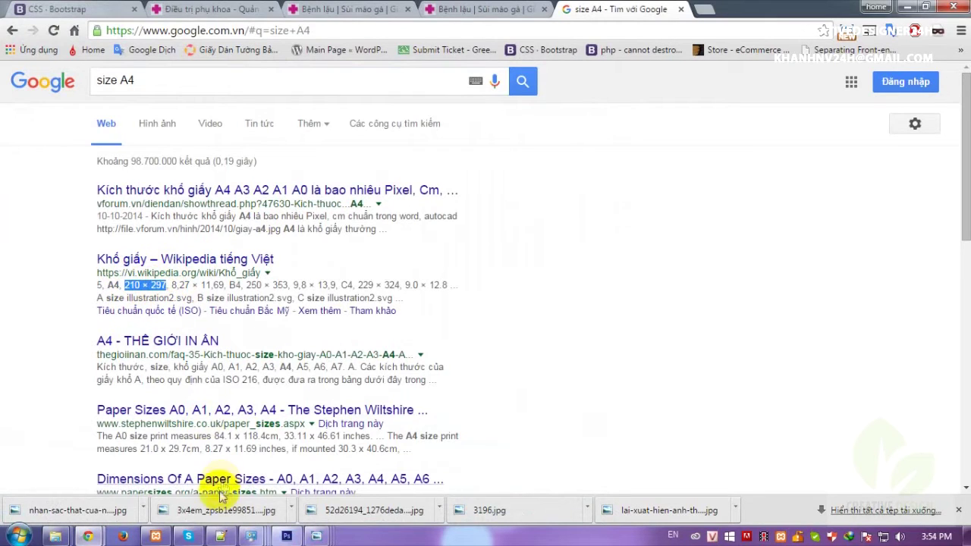
{"action": "left_click", "coordinate": [220, 536]}
{"action": "key", "text": "Return"}
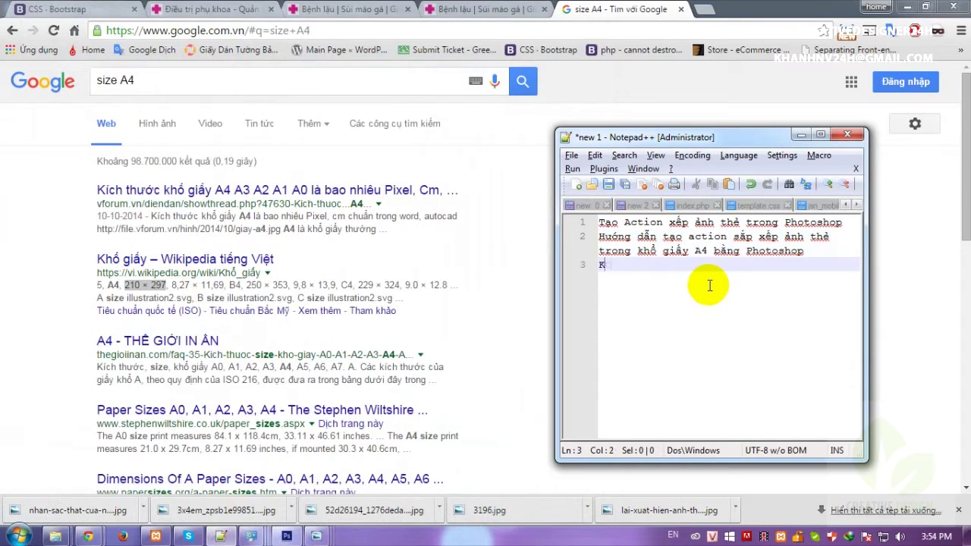
Step: Write 'Kích thước khổ A4 là 210 × 297 mm' on line 4 of the notes
{"action": "key", "text": "BackSpace"}
{"action": "key", "text": "BackSpace"}
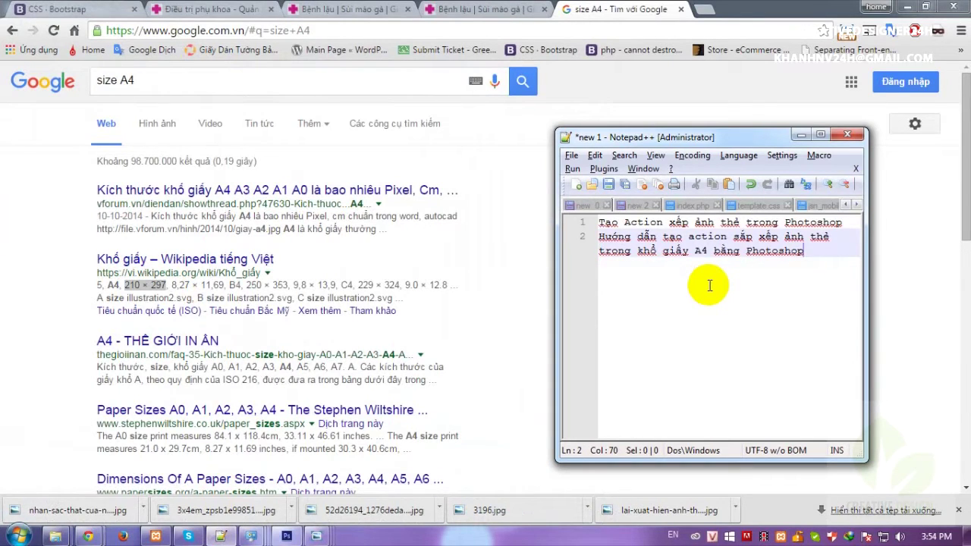
{"action": "key", "text": "Return"}
{"action": "key", "text": "Return"}
{"action": "type", "text": "kICH"}
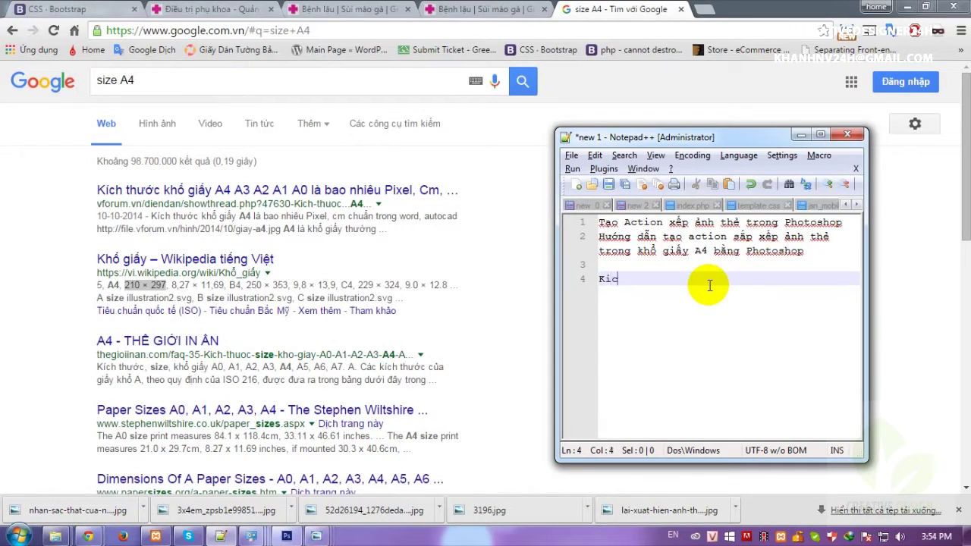
{"action": "type", "text": "thuo"}
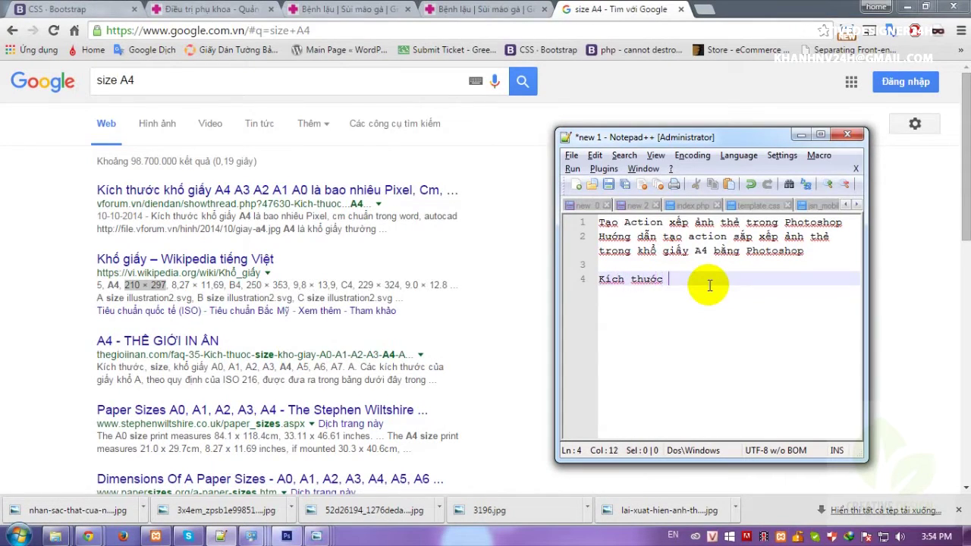
{"action": "type", "text": "khổ"}
{"action": "type", "text": " A4."}
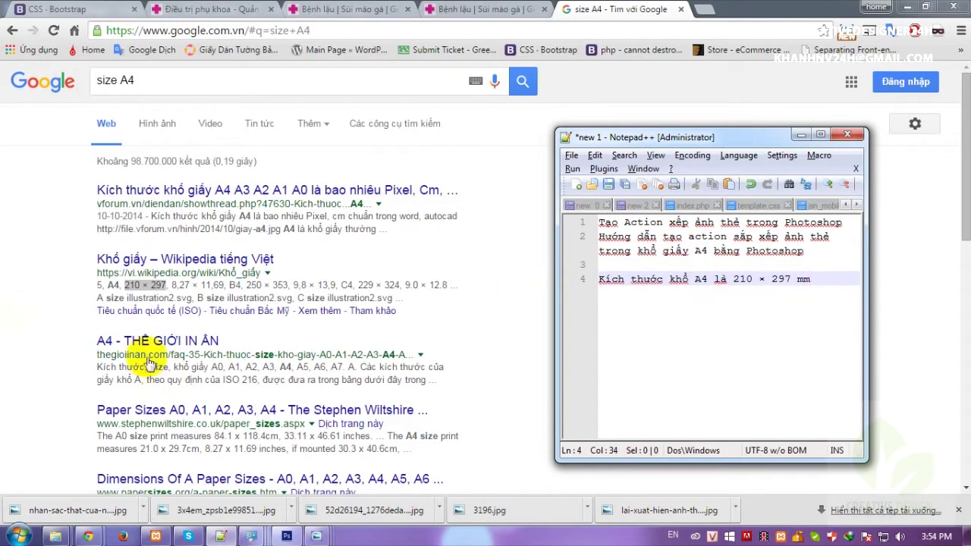
{"action": "left_click", "coordinate": [147, 269]}
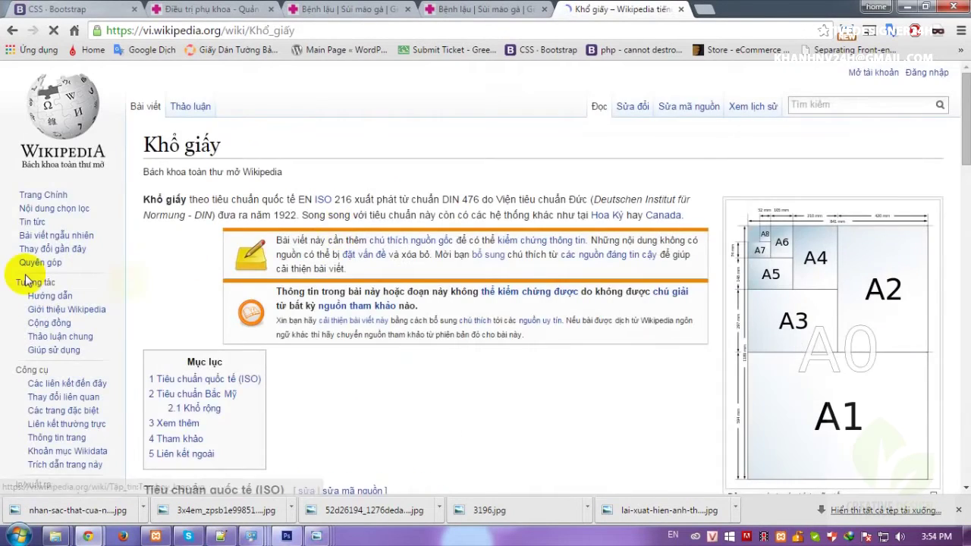
Step: Find A4's 210 × 297 mm in the Wikipedia size table, then enter 270 in Photoshop
{"action": "scroll", "coordinate": [251, 190], "scroll_direction": "down", "scroll_amount": 4}
{"action": "scroll", "coordinate": [333, 304], "scroll_direction": "down", "scroll_amount": 3}
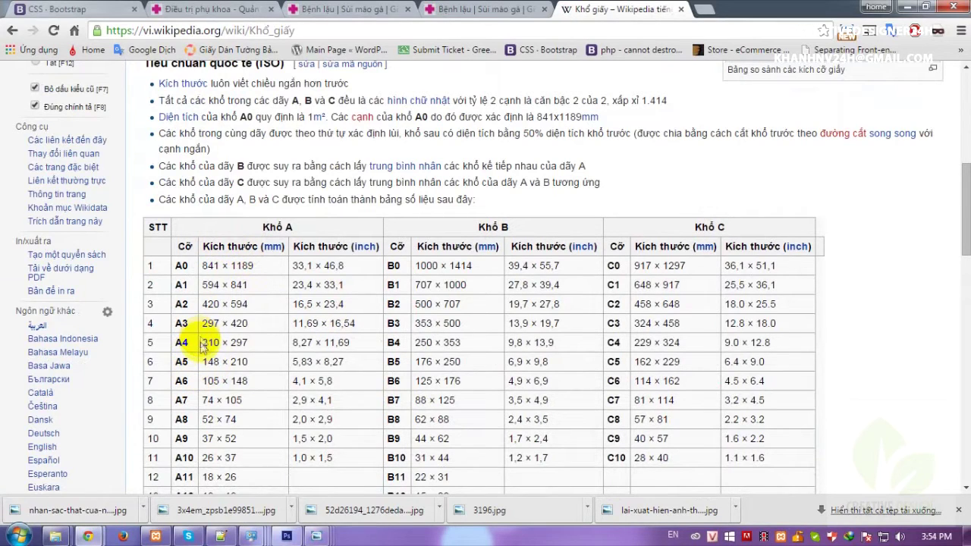
{"action": "left_click_drag", "start_coordinate": [202, 343], "coordinate": [248, 342]}
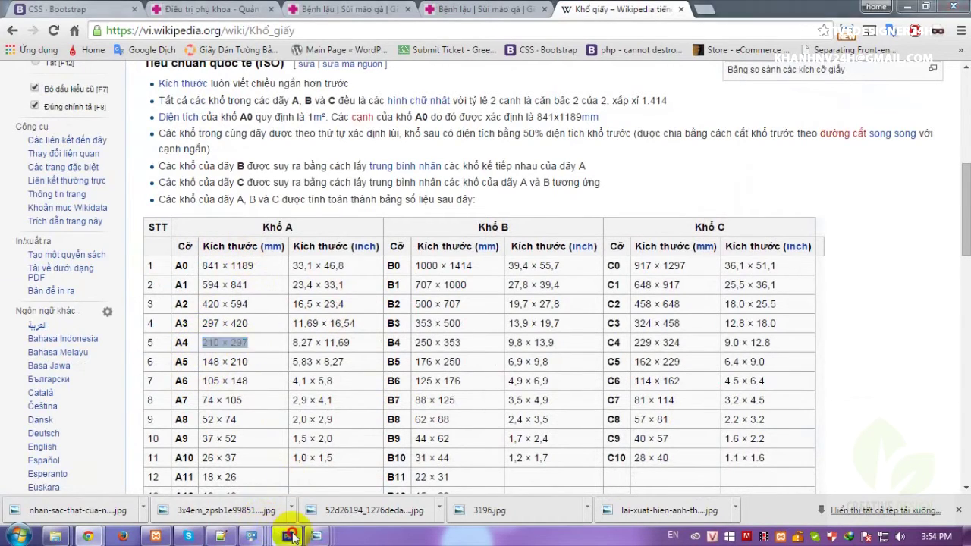
{"action": "left_click", "coordinate": [286, 535]}
{"action": "type", "text": "270"}
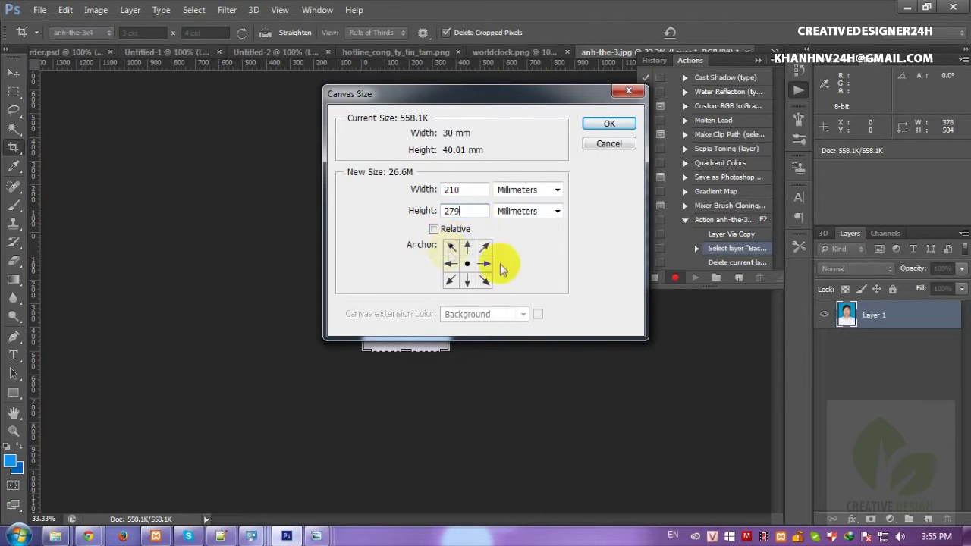
Step: Resize the canvas to an absolute 210 × 279 mm, anchored at the top-left corner
{"action": "left_click", "coordinate": [434, 229]}
{"action": "left_click", "coordinate": [451, 247]}
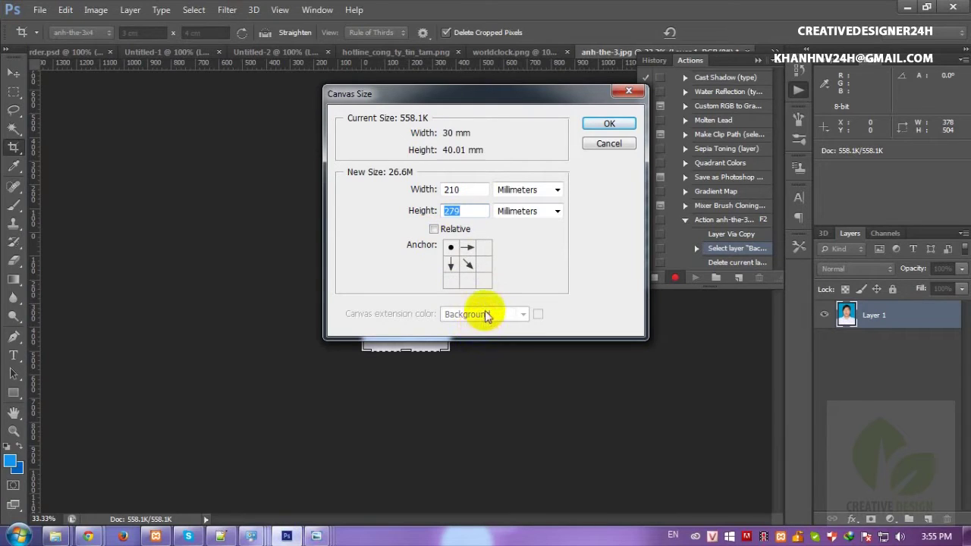
{"action": "left_click", "coordinate": [607, 125]}
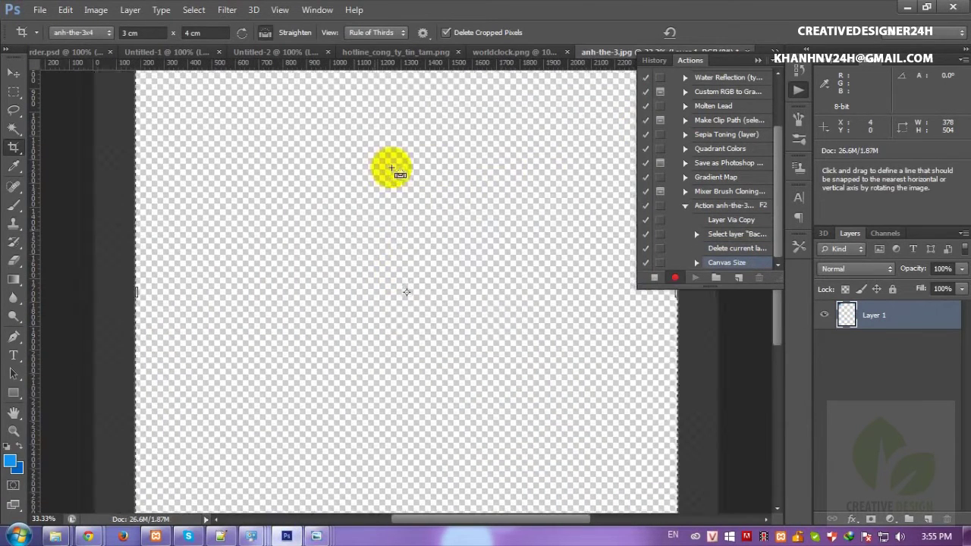
Step: Switch to the Move tool and load Layer 1's photo pixels as a selection
{"action": "key", "text": "ctrl+minus"}
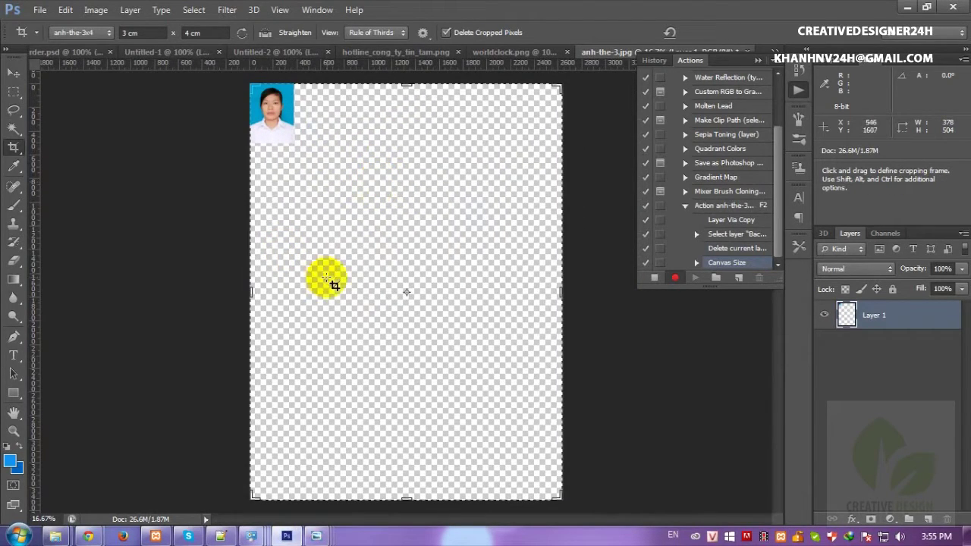
{"action": "left_click", "coordinate": [225, 306]}
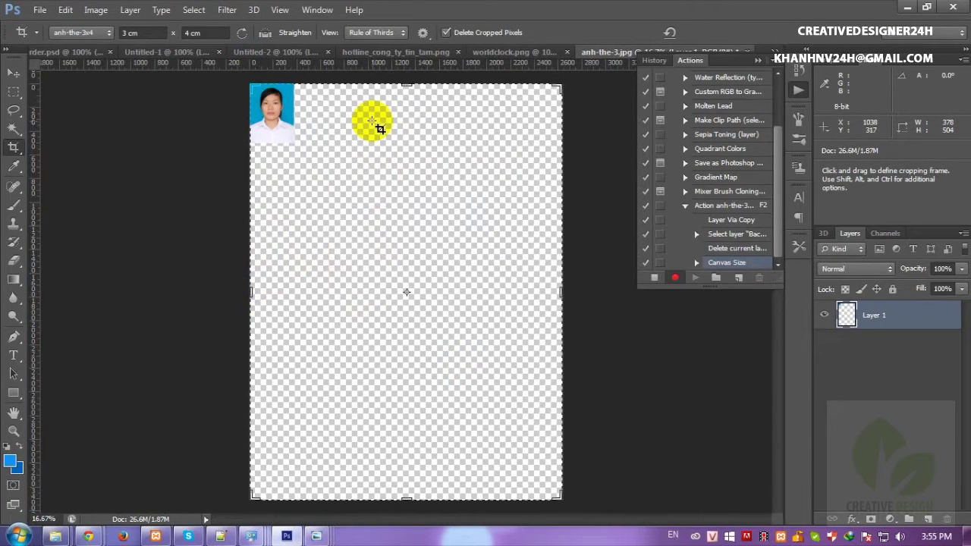
{"action": "left_click", "coordinate": [878, 376]}
{"action": "key", "text": "v"}
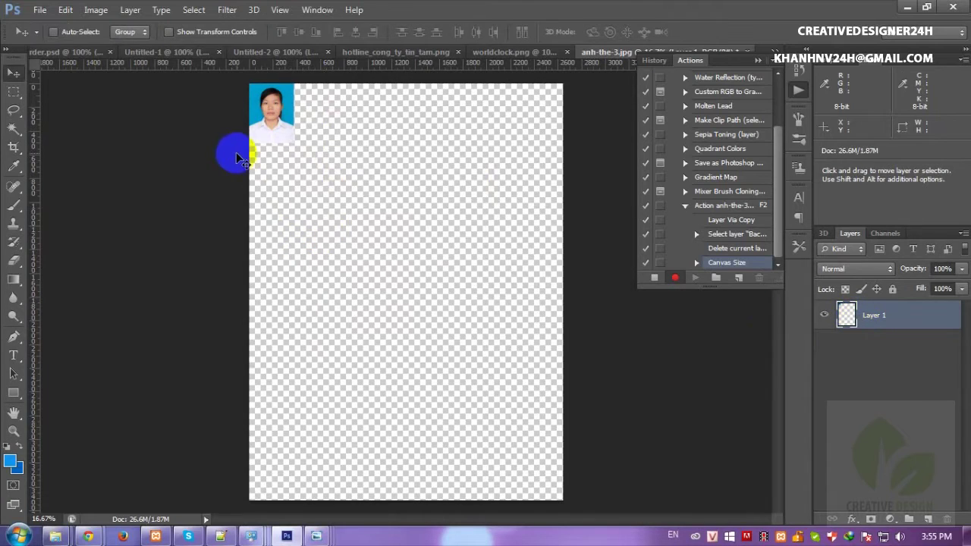
{"action": "key", "text": "ctrl+plus"}
{"action": "left_click_drag", "start_coordinate": [330, 167], "coordinate": [353, 189]}
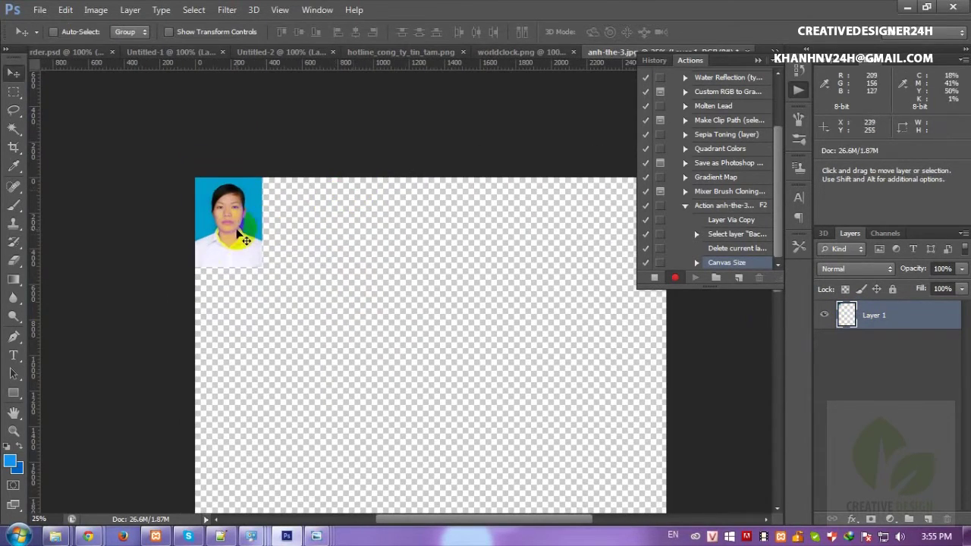
{"action": "left_click", "coordinate": [846, 315], "text": "ctrl"}
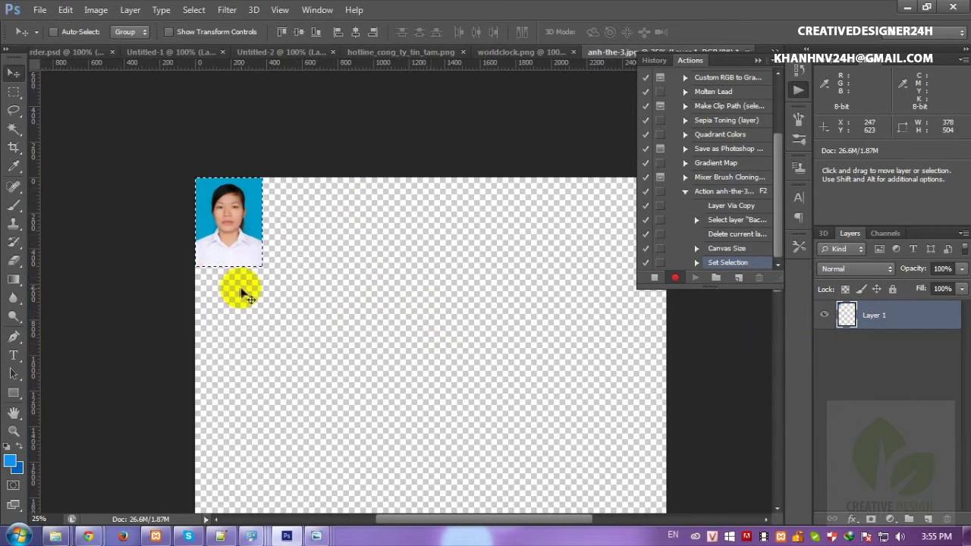
Step: Duplicate the photo and place the copy beside the original with a thin gap, toggling snapping
{"action": "key", "text": "ctrl+j"}
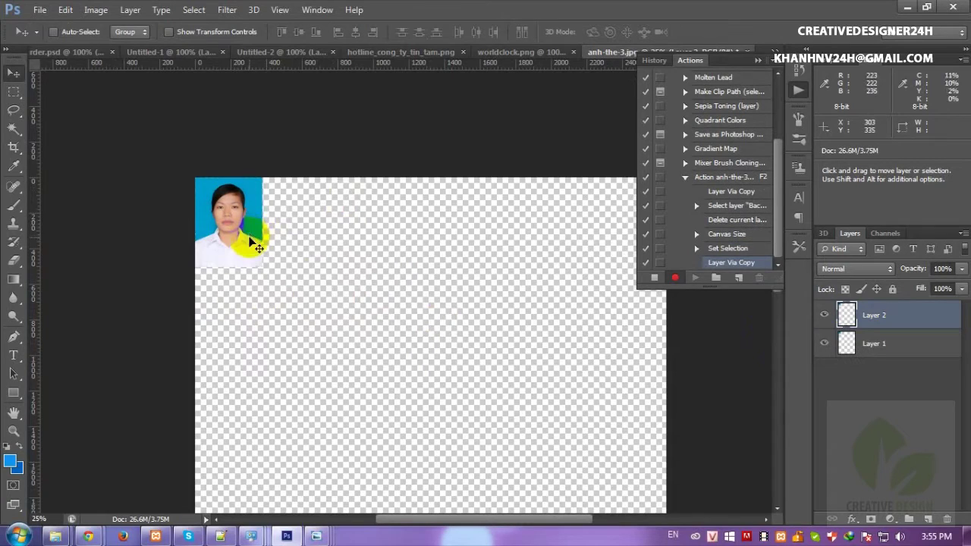
{"action": "left_click_drag", "start_coordinate": [247, 236], "coordinate": [316, 242]}
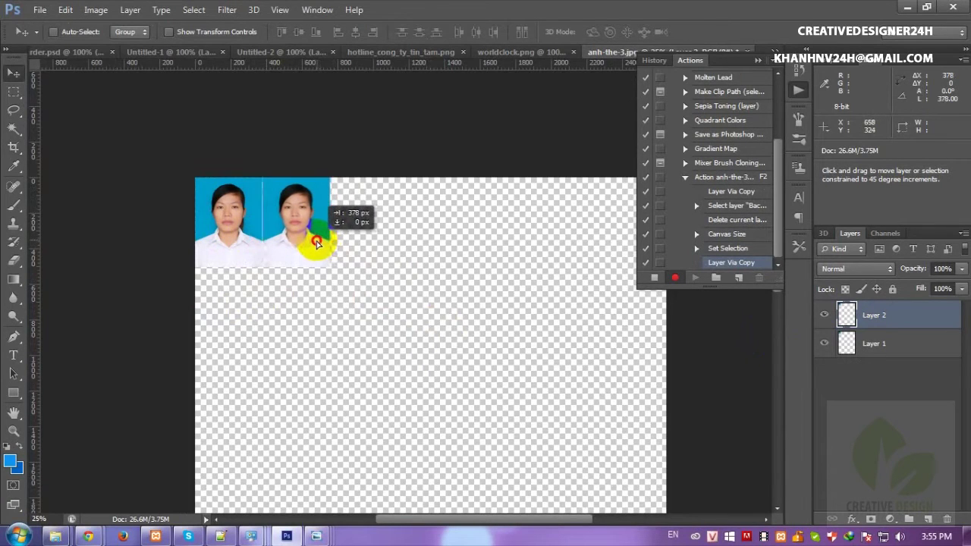
{"action": "left_click", "coordinate": [279, 10]}
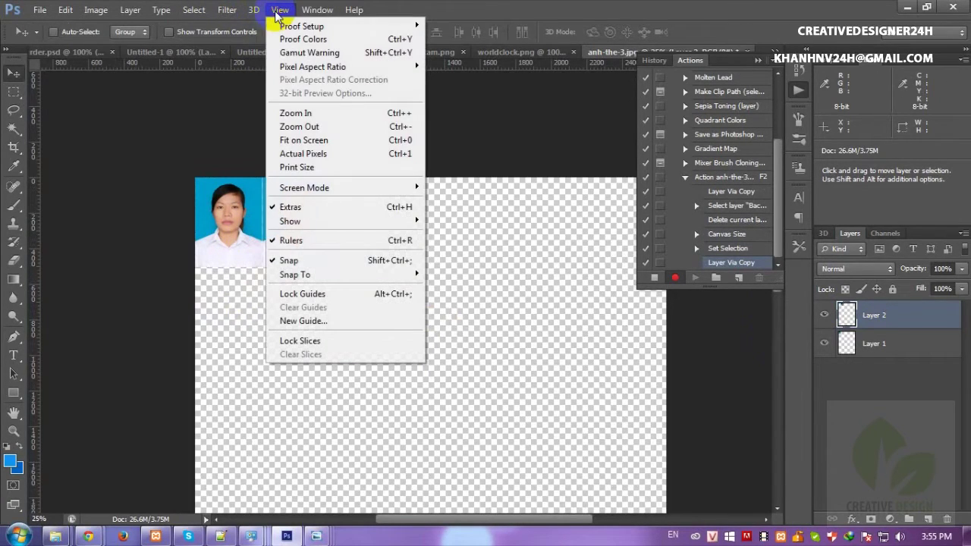
{"action": "left_click", "coordinate": [315, 260]}
{"action": "left_click_drag", "start_coordinate": [317, 246], "coordinate": [311, 250]}
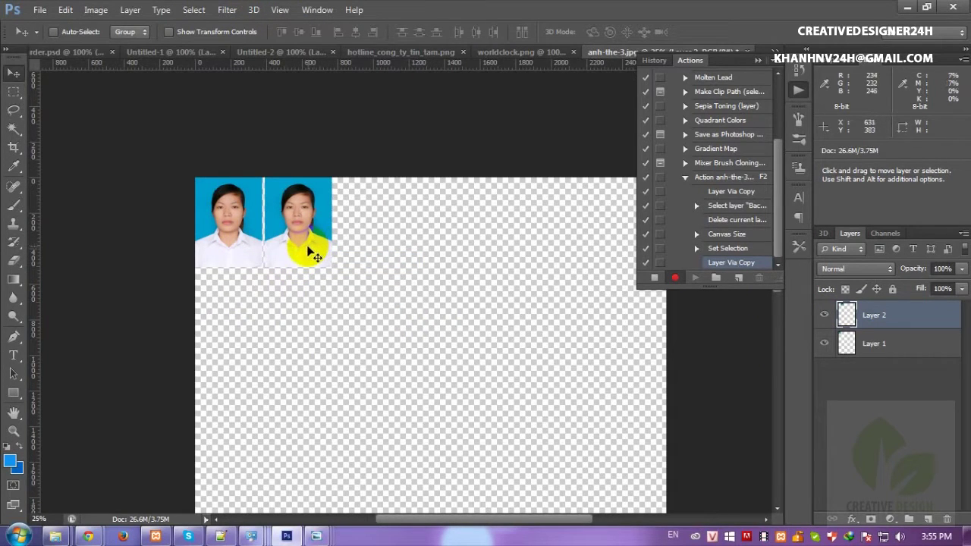
Step: Add the third, fourth and fifth photo copies side by side along the top
{"action": "key", "text": "ctrl+j"}
{"action": "mouse_move", "coordinate": [310, 244]}
{"action": "left_mouse_down"}
{"action": "mouse_move", "coordinate": [381, 257]}
{"action": "mouse_move", "coordinate": [438, 248]}
{"action": "left_mouse_up"}
{"action": "key", "text": "ctrl+j"}
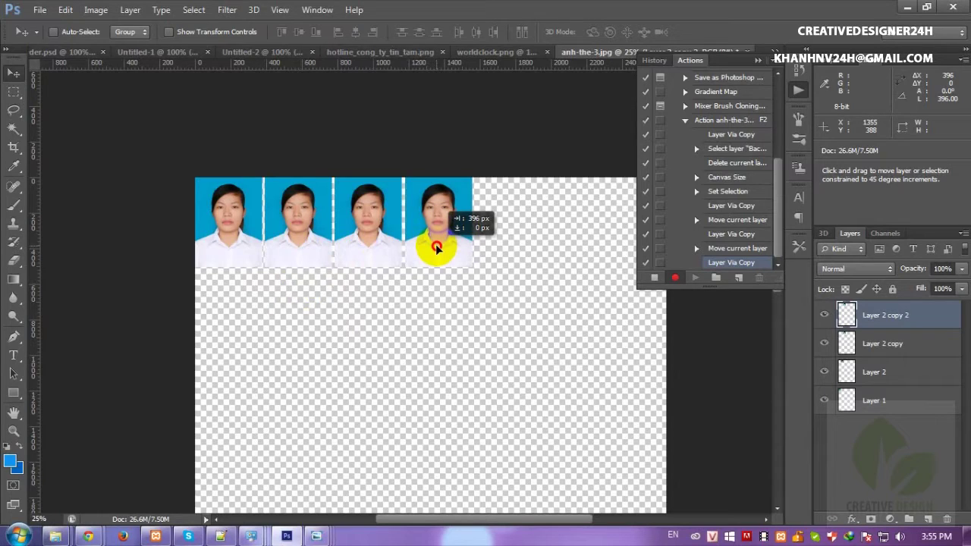
{"action": "left_click_drag", "start_coordinate": [438, 249], "coordinate": [435, 246]}
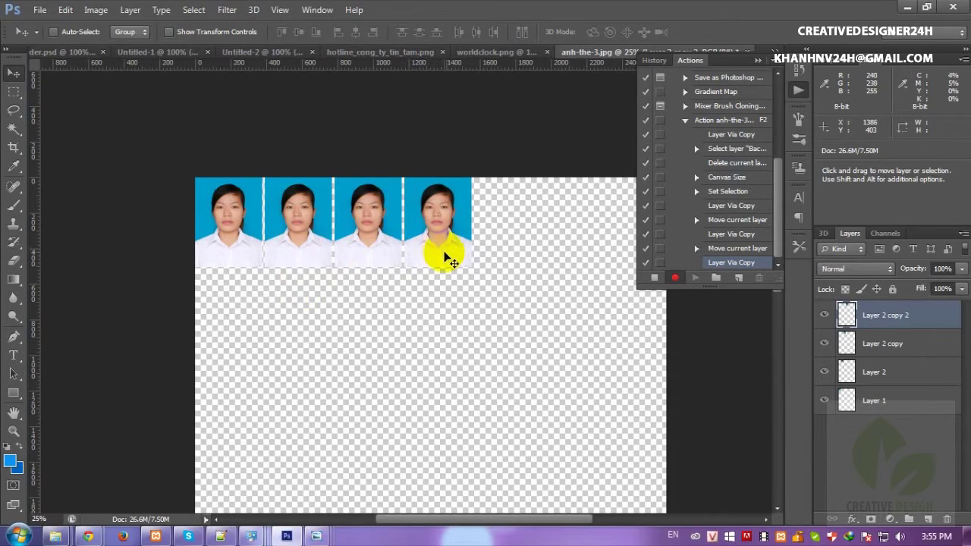
{"action": "key", "text": "ctrl+j"}
{"action": "scroll", "coordinate": [425, 262], "scroll_direction": "right", "scroll_amount": 2}
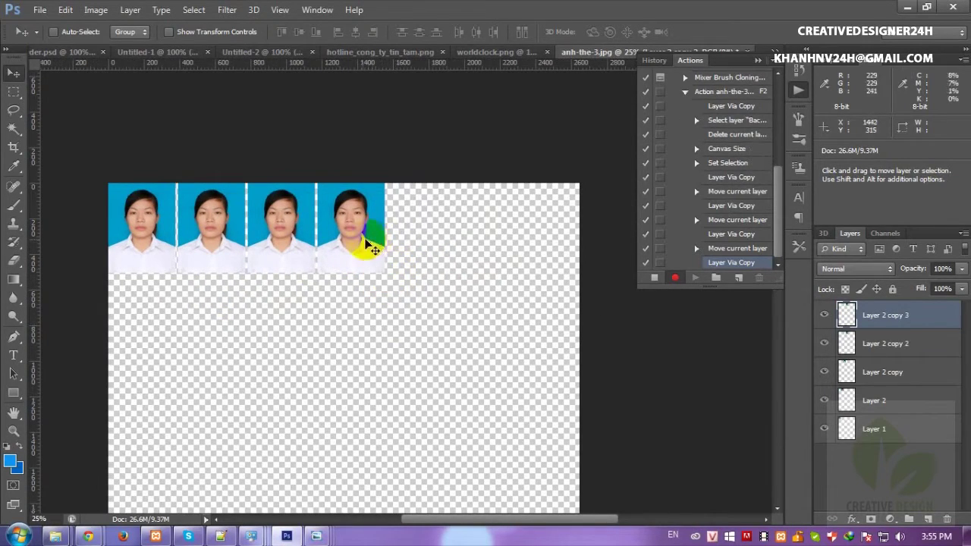
{"action": "left_click_drag", "start_coordinate": [372, 247], "coordinate": [425, 245]}
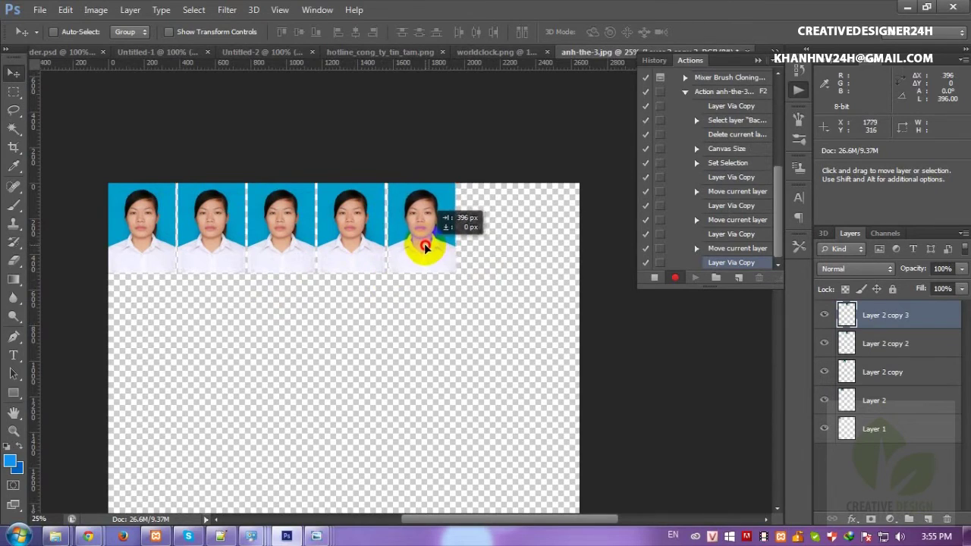
Step: Add the sixth copy at the row's end and shift all six photos right together
{"action": "key", "text": "ctrl+j"}
{"action": "left_click_drag", "start_coordinate": [440, 255], "coordinate": [502, 245]}
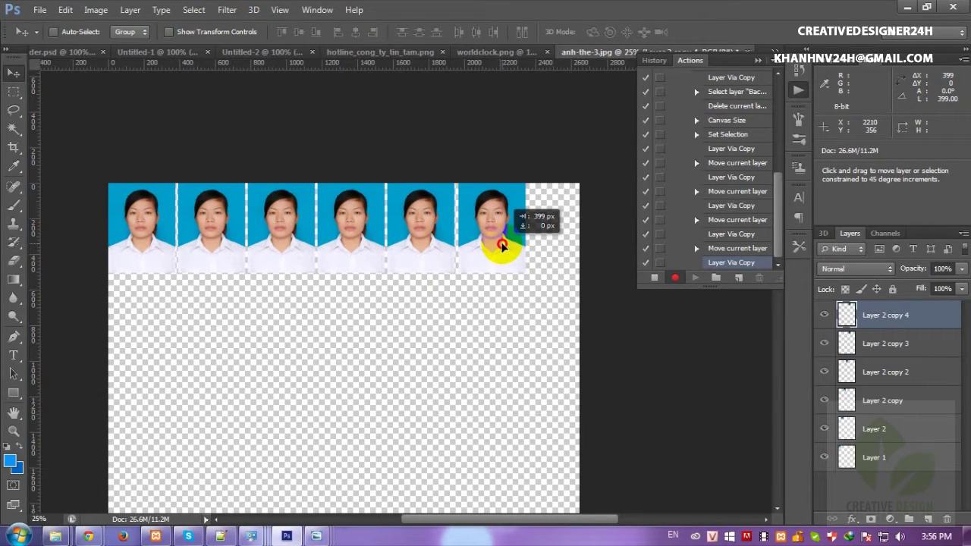
{"action": "left_click_drag", "start_coordinate": [502, 244], "coordinate": [503, 249]}
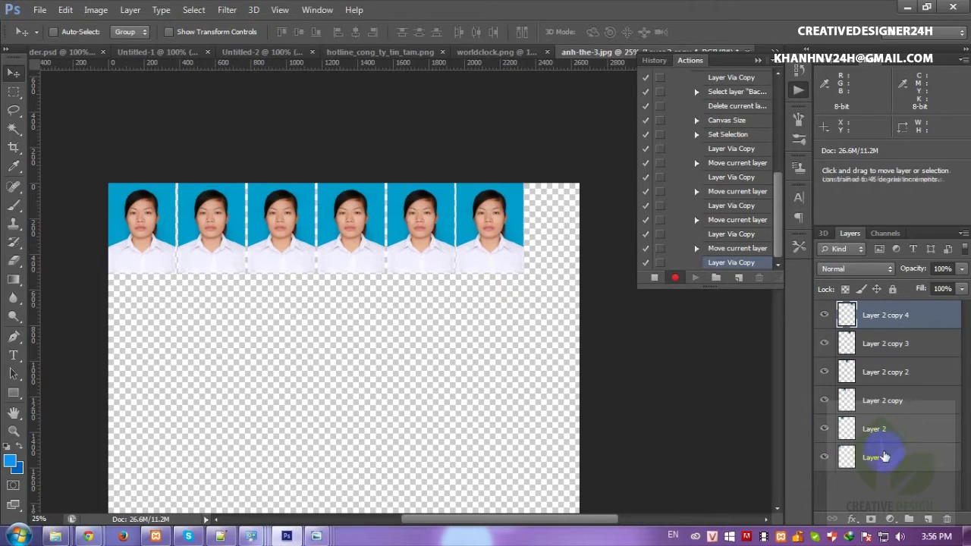
{"action": "left_click", "coordinate": [884, 456], "text": "shift"}
{"action": "left_click_drag", "start_coordinate": [272, 243], "coordinate": [298, 240]}
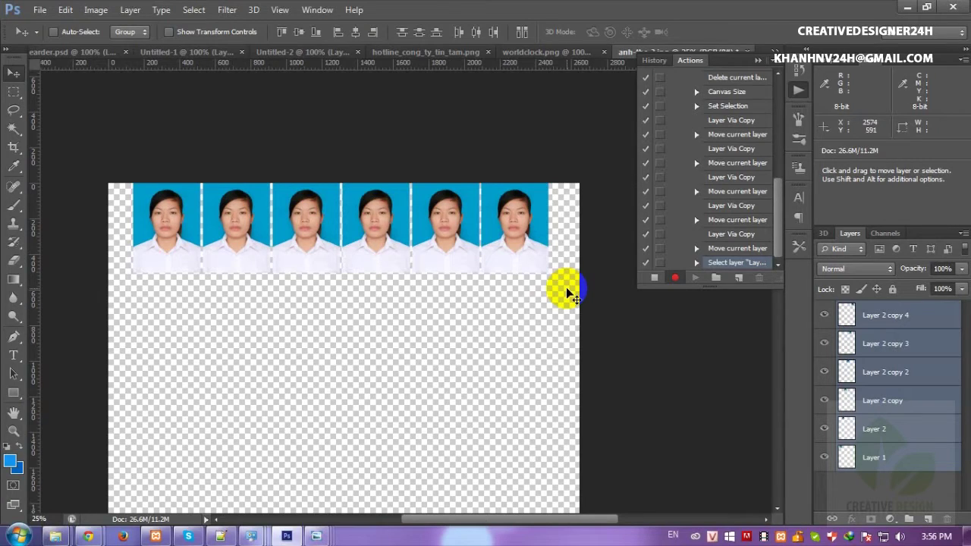
Step: Return to the Move tool and drag the photo row left and up
{"action": "left_click", "coordinate": [444, 206]}
{"action": "key", "text": "b"}
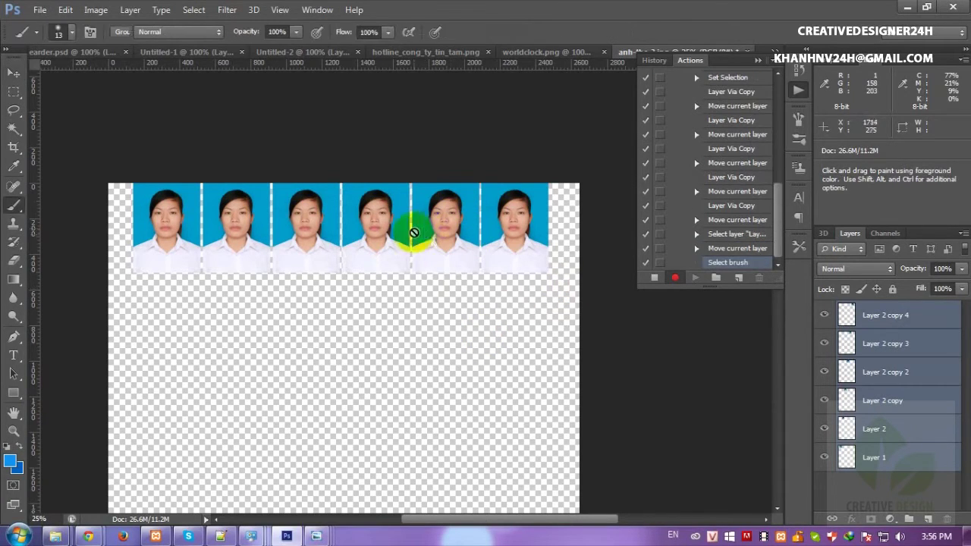
{"action": "key", "text": "v"}
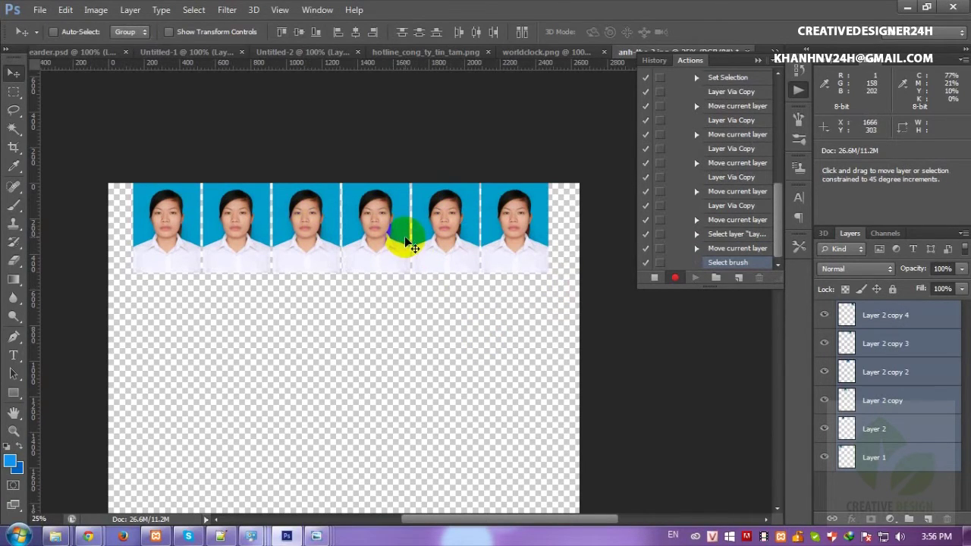
{"action": "left_click_drag", "start_coordinate": [407, 243], "coordinate": [386, 243]}
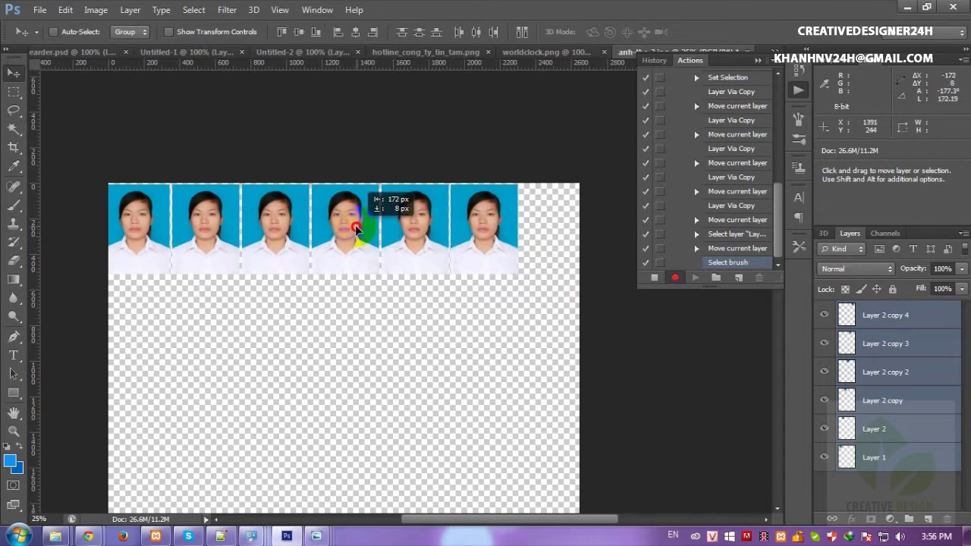
{"action": "mouse_move", "coordinate": [386, 243]}
{"action": "left_mouse_down"}
{"action": "mouse_move", "coordinate": [359, 225]}
{"action": "mouse_move", "coordinate": [386, 225]}
{"action": "left_mouse_up"}
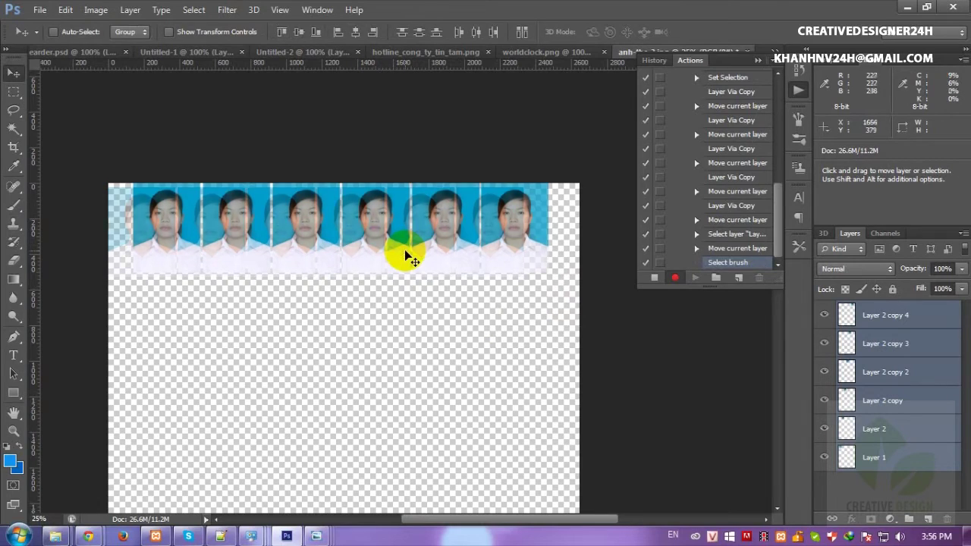
Step: Select steps in the recorded action, then move the row lower and nudge it slightly back up
{"action": "left_click", "coordinate": [727, 235]}
{"action": "left_click", "coordinate": [729, 221]}
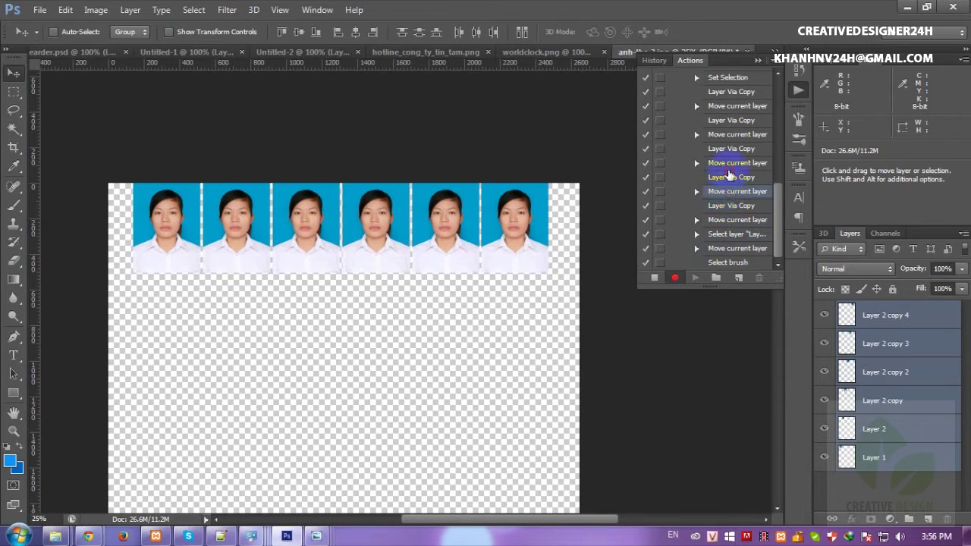
{"action": "left_click", "coordinate": [725, 262]}
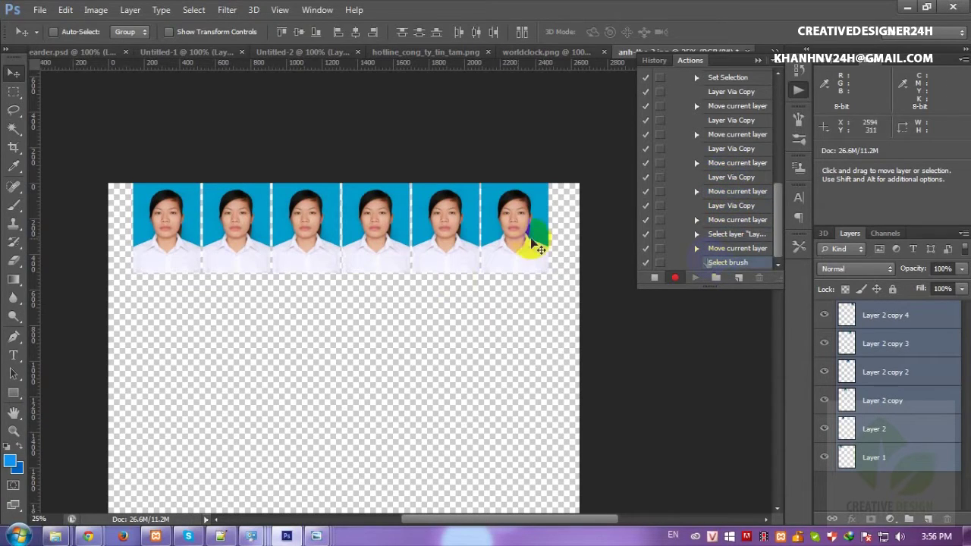
{"action": "left_click_drag", "start_coordinate": [308, 213], "coordinate": [317, 225]}
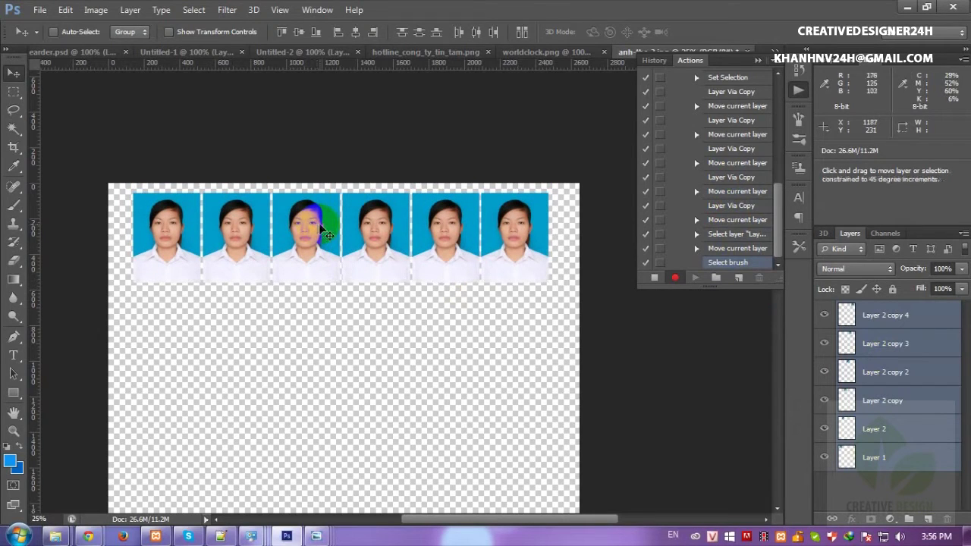
{"action": "key", "text": "Up"}
{"action": "key", "text": "Up"}
{"action": "key", "text": "Up"}
{"action": "key", "text": "Up"}
{"action": "key", "text": "Up"}
{"action": "key", "text": "Up"}
{"action": "key", "text": "Up"}
{"action": "key", "text": "Up"}
{"action": "key", "text": "Up"}
{"action": "key", "text": "ctrl+minus"}
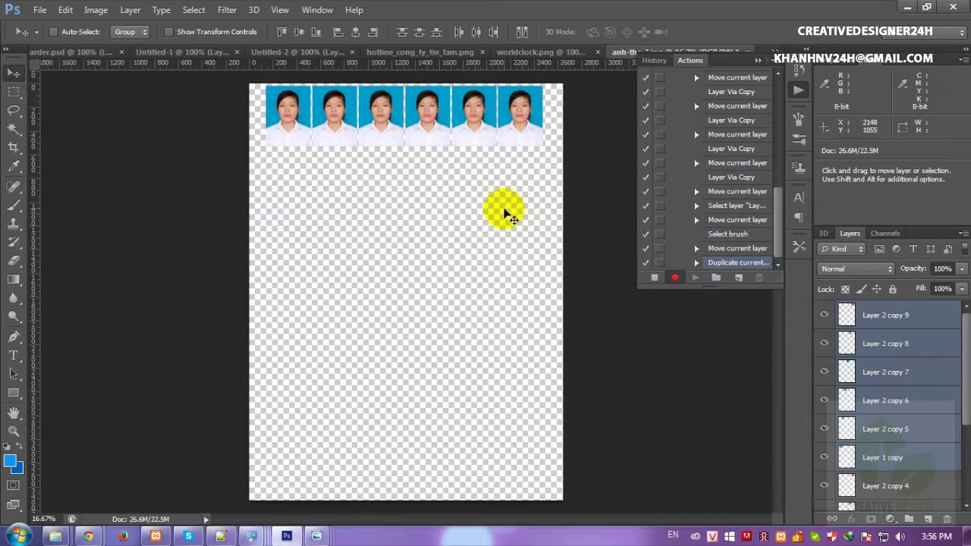
Step: Alt-drag copies of the photo row downward until six rows fill the page
{"action": "left_click_drag", "start_coordinate": [438, 137], "coordinate": [438, 201]}
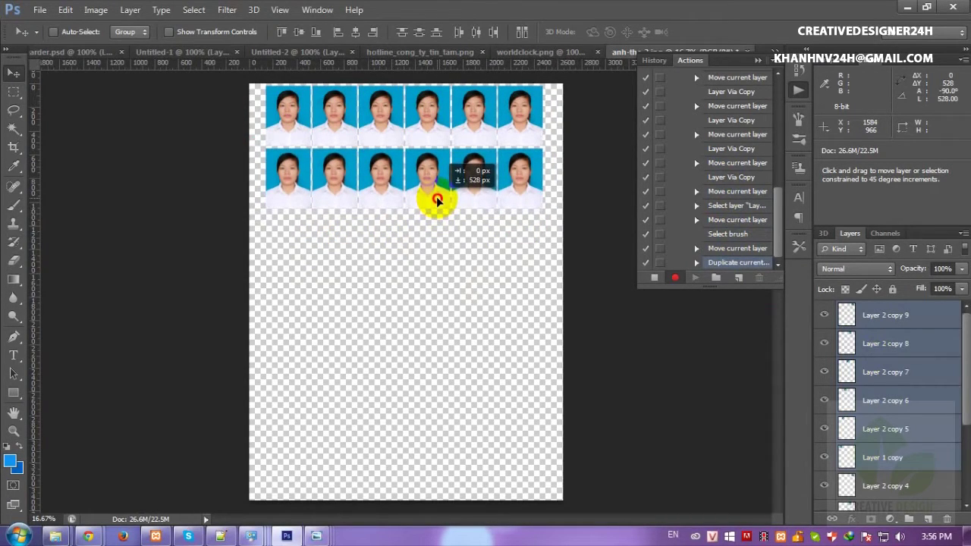
{"action": "left_click_drag", "start_coordinate": [392, 161], "coordinate": [388, 295]}
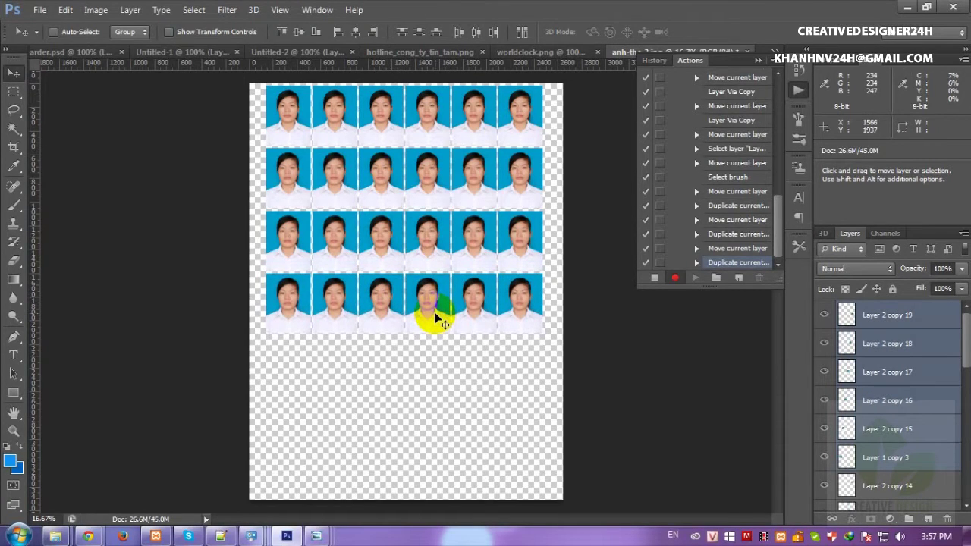
{"action": "left_click_drag", "start_coordinate": [412, 325], "coordinate": [395, 355]}
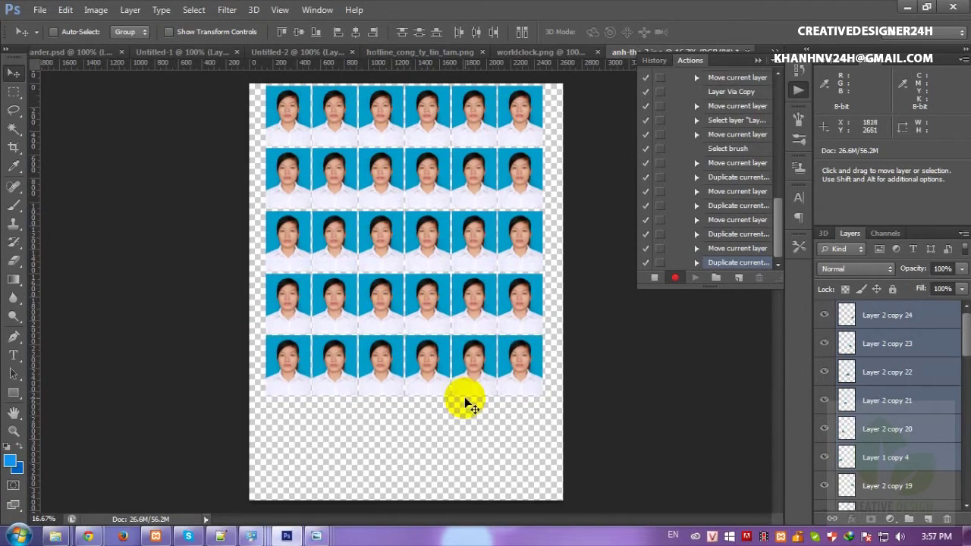
{"action": "left_click_drag", "start_coordinate": [397, 369], "coordinate": [399, 428]}
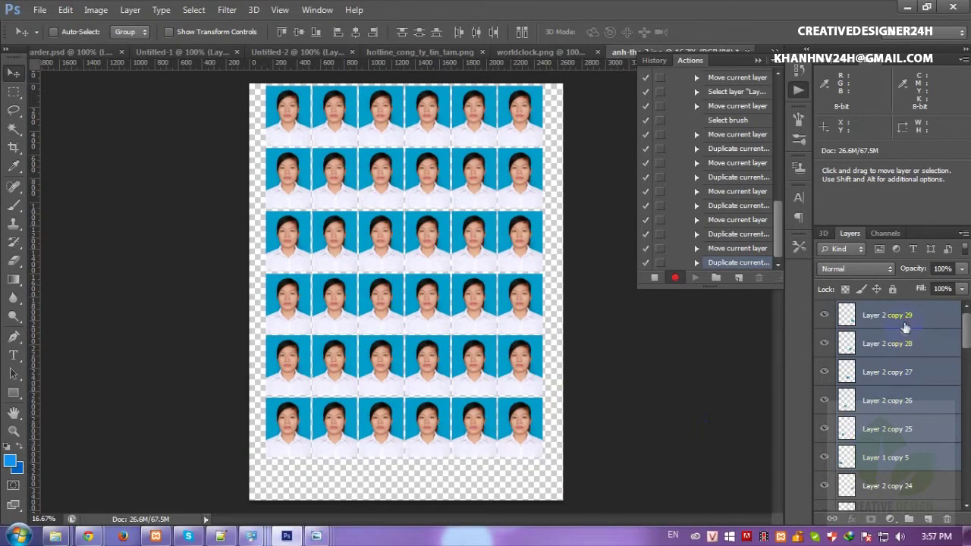
{"action": "scroll", "coordinate": [905, 326], "scroll_direction": "down", "scroll_amount": 5}
{"action": "left_click", "coordinate": [905, 400]}
{"action": "scroll", "coordinate": [903, 406], "scroll_direction": "down", "scroll_amount": 3}
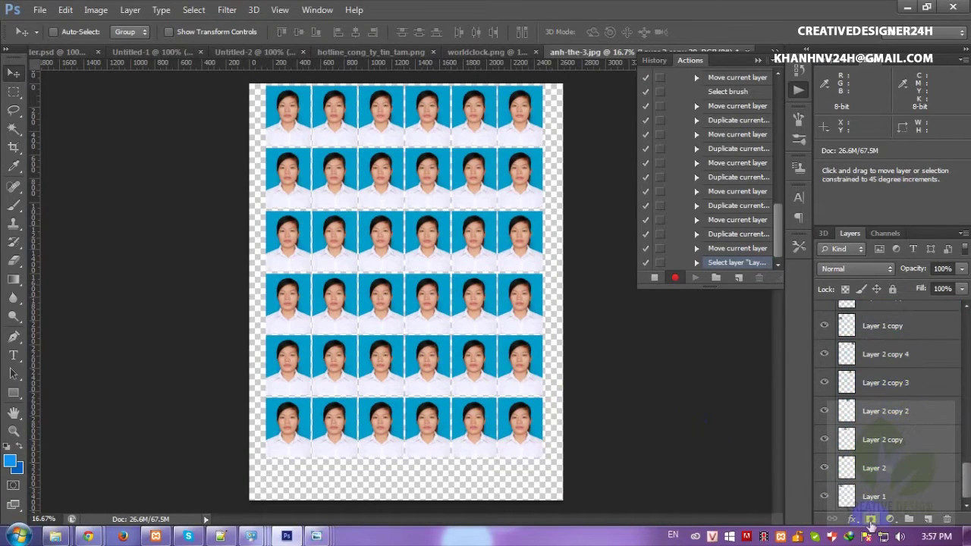
Step: Select all photo layers, settle the grid evenly lower on the page, and stop recording
{"action": "left_click", "coordinate": [873, 496], "text": "shift"}
{"action": "left_click_drag", "start_coordinate": [443, 256], "coordinate": [425, 248]}
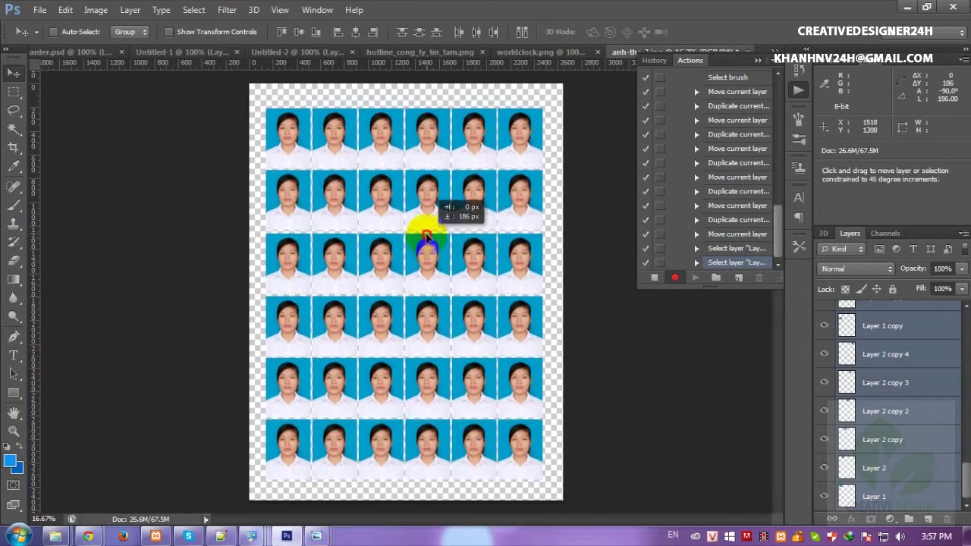
{"action": "left_click_drag", "start_coordinate": [425, 249], "coordinate": [426, 228]}
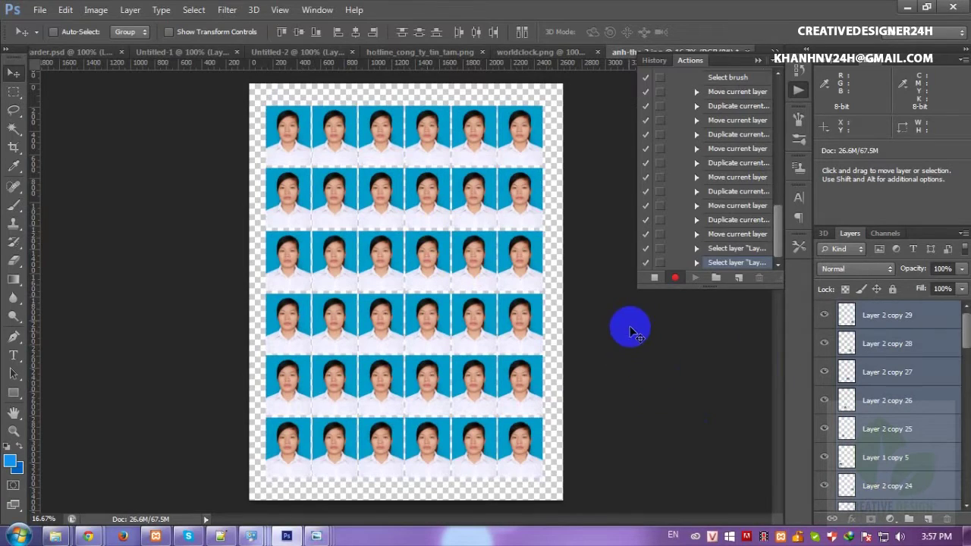
{"action": "left_click", "coordinate": [654, 282]}
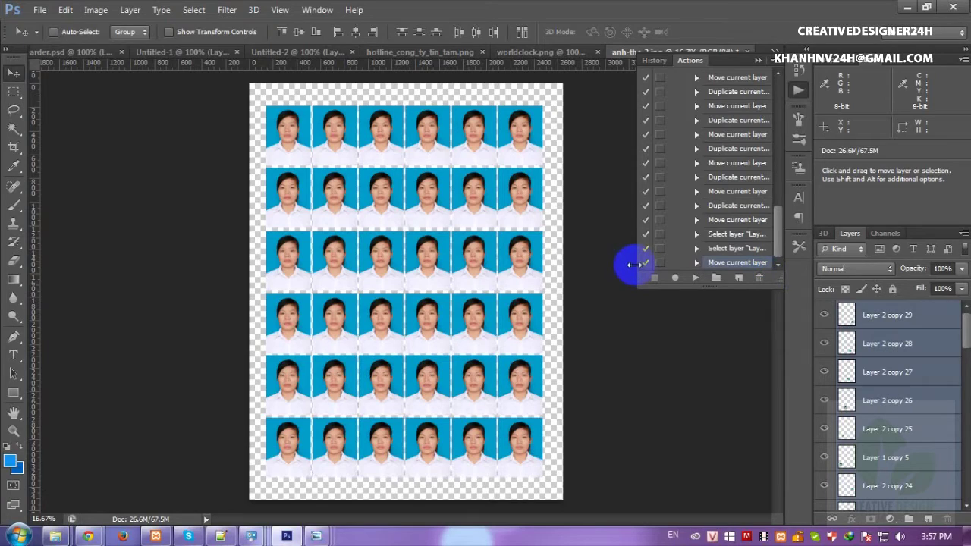
Step: Widen the Actions list and collapse the recorded anh-the-3x4cm action
{"action": "left_click_drag", "start_coordinate": [635, 264], "coordinate": [616, 265]}
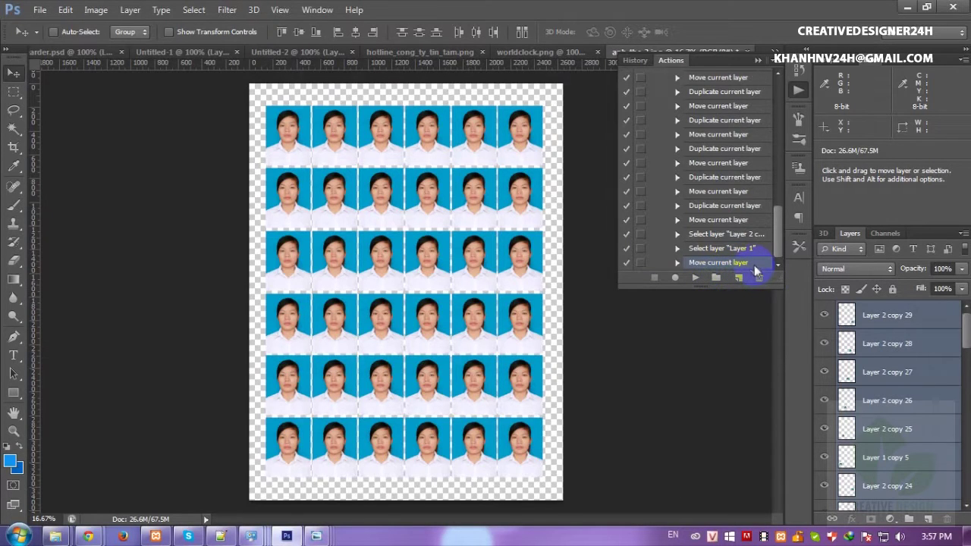
{"action": "key", "text": "ctrl+shift+s"}
{"action": "key", "text": "Escape"}
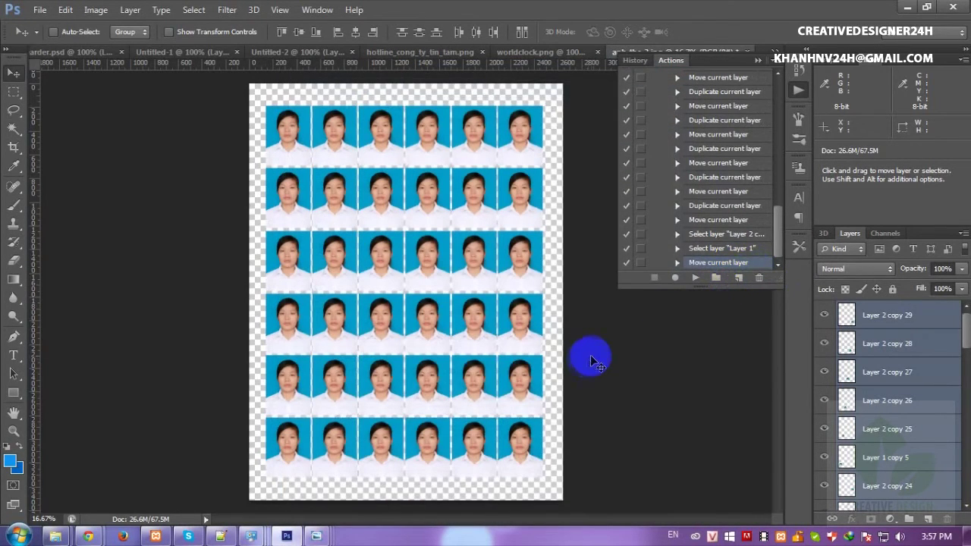
{"action": "left_click", "coordinate": [847, 401]}
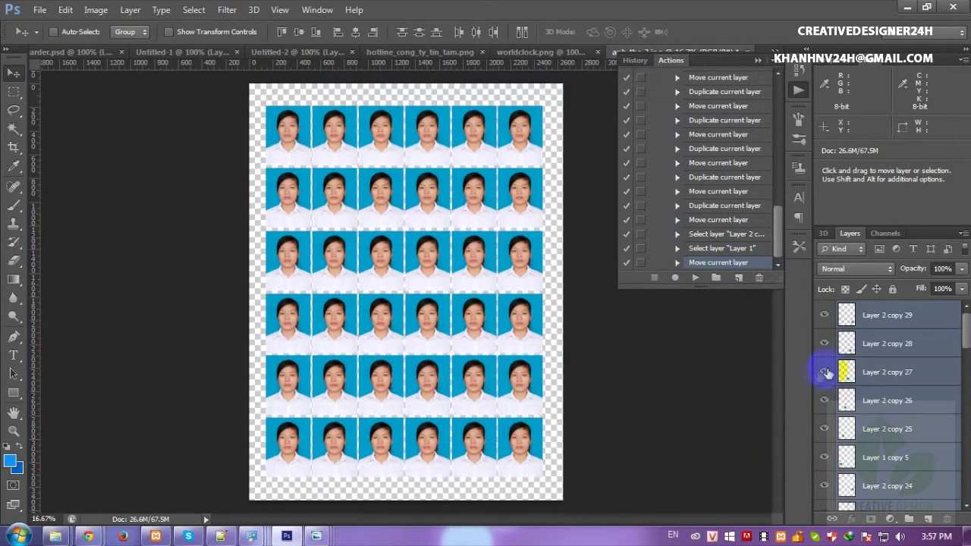
{"action": "left_click_drag", "start_coordinate": [779, 215], "coordinate": [779, 124]}
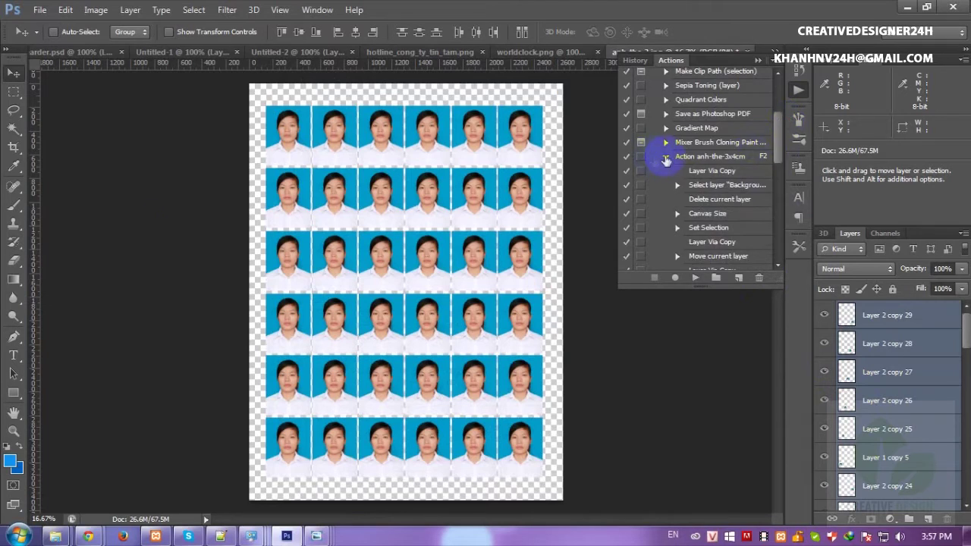
{"action": "left_click", "coordinate": [666, 158]}
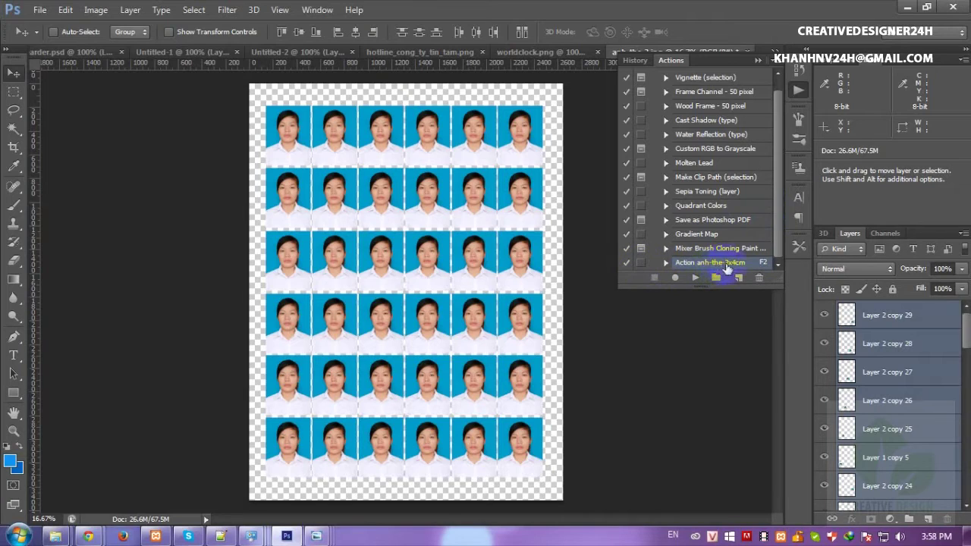
Step: Scroll the Layers panel and select Layer 1 on its own
{"action": "scroll", "coordinate": [880, 418], "scroll_direction": "down", "scroll_amount": 4}
{"action": "scroll", "coordinate": [903, 410], "scroll_direction": "down", "scroll_amount": 4}
{"action": "scroll", "coordinate": [924, 400], "scroll_direction": "down", "scroll_amount": 4}
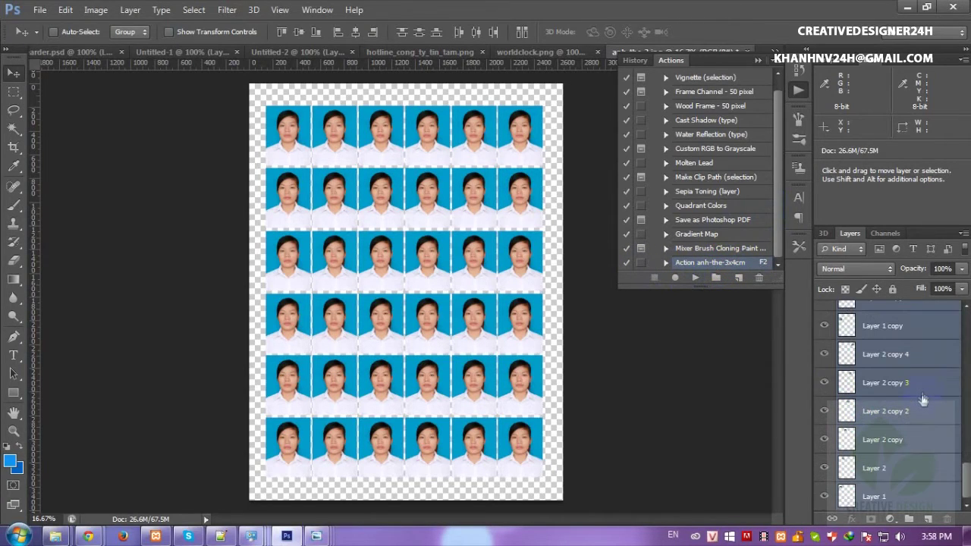
{"action": "left_click", "coordinate": [868, 497]}
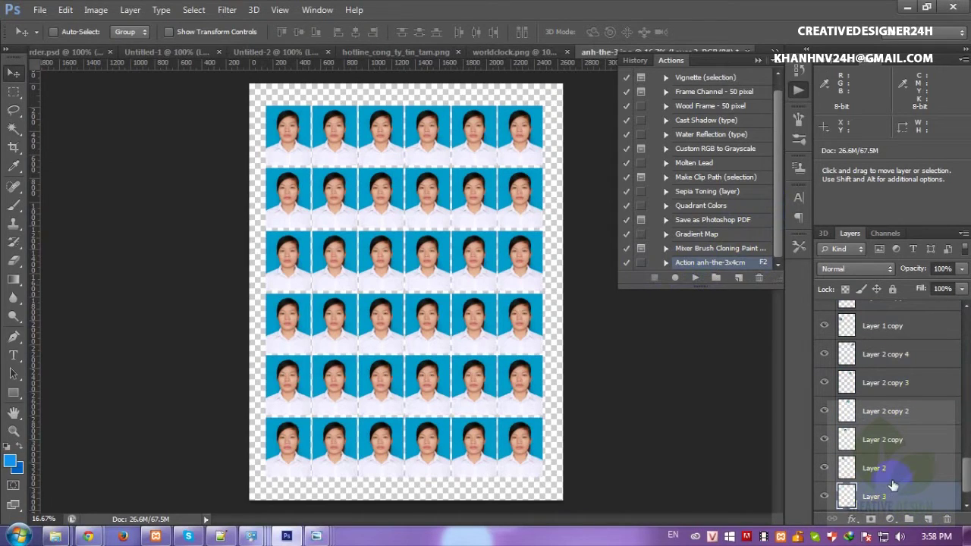
{"action": "scroll", "coordinate": [893, 484], "scroll_direction": "down", "scroll_amount": 1}
Step: Move Layer 3 beneath Layer 1 and fill it with white as the page background
{"action": "left_click_drag", "start_coordinate": [877, 493], "coordinate": [876, 501]}
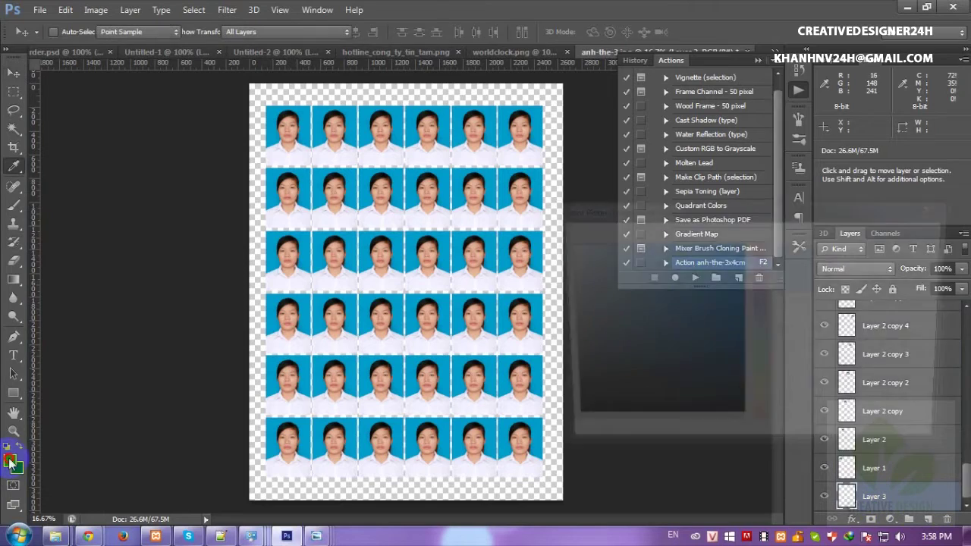
{"action": "left_click", "coordinate": [10, 461]}
{"action": "left_click_drag", "start_coordinate": [549, 369], "coordinate": [558, 240]}
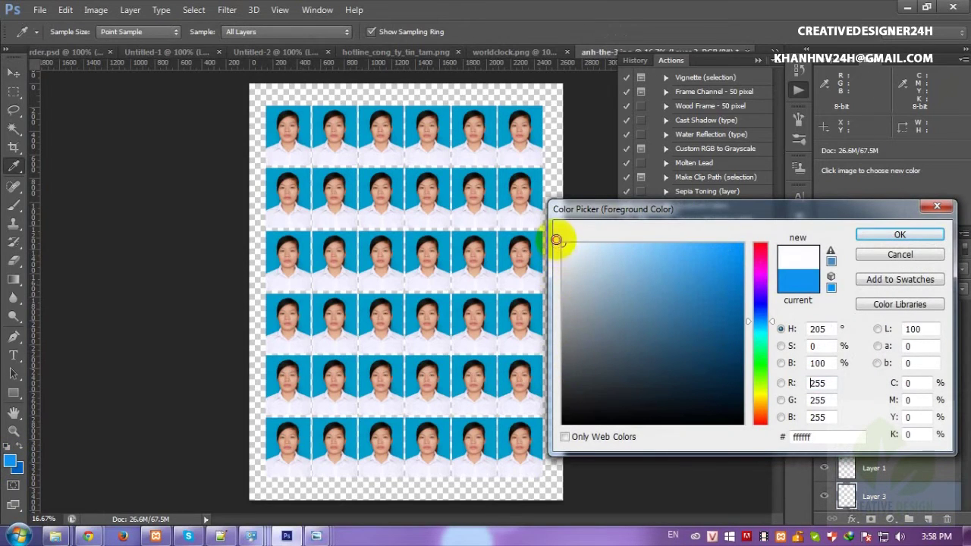
{"action": "key", "text": "Return"}
{"action": "key", "text": "v"}
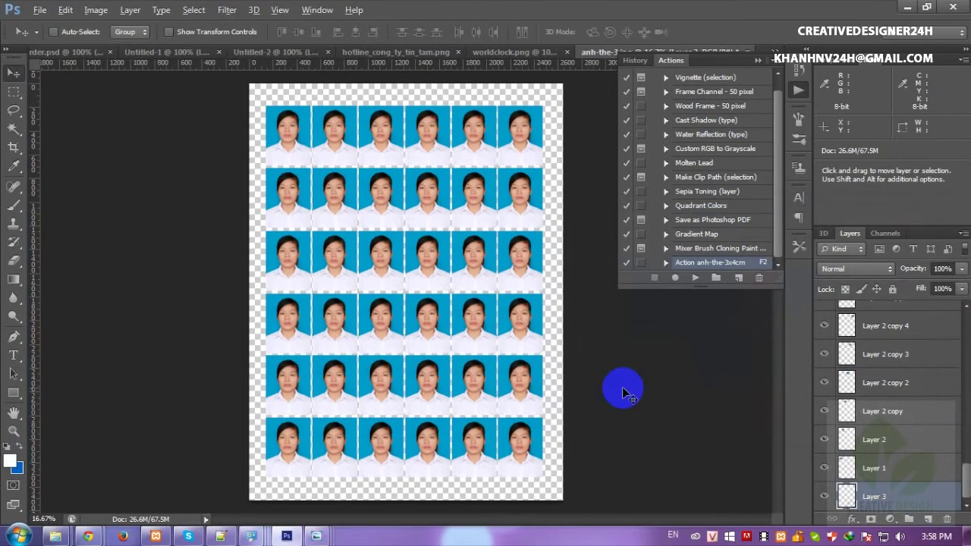
{"action": "key", "text": "alt+BackSpace"}
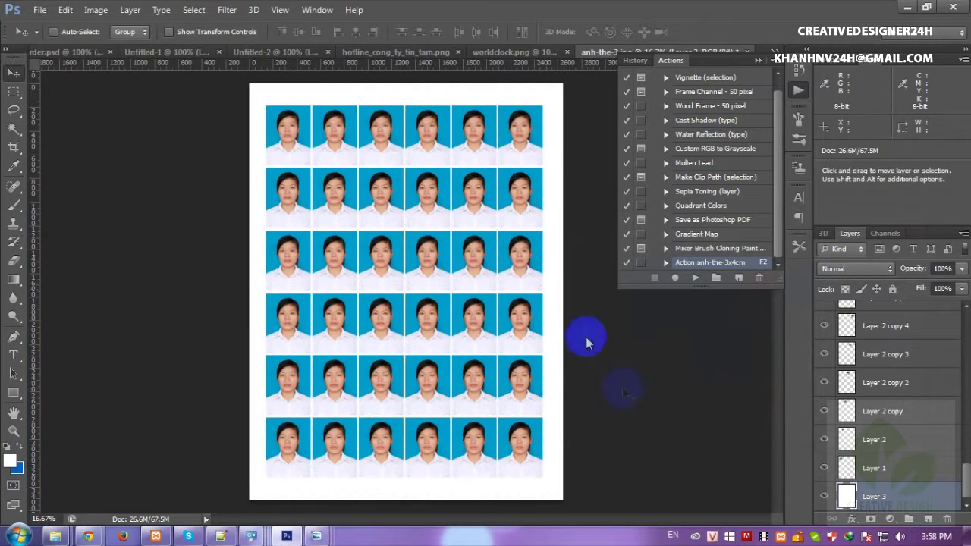
{"action": "left_click", "coordinate": [39, 10]}
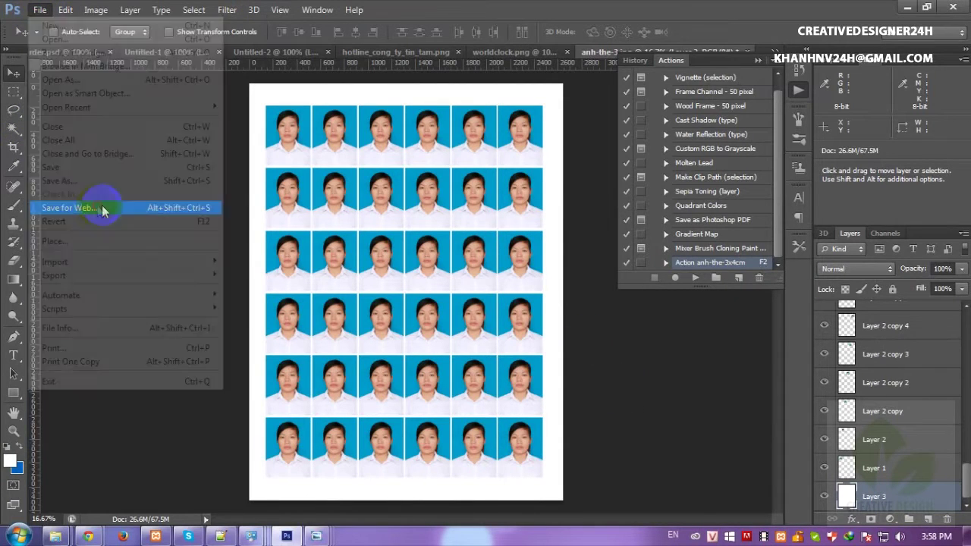
Step: Cancel Save for Web and start Save As in the Desktop's Anh-the folder
{"action": "left_click", "coordinate": [97, 207]}
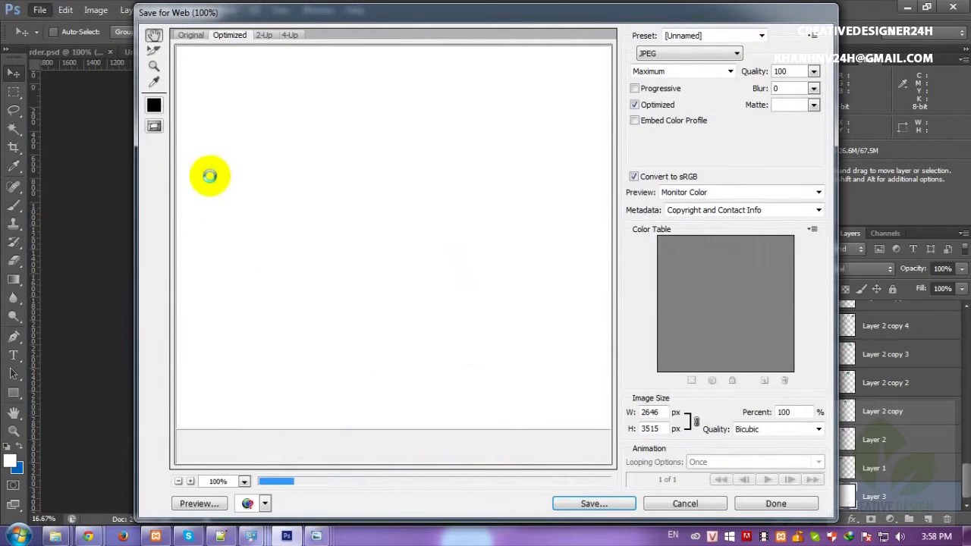
{"action": "left_click", "coordinate": [683, 503]}
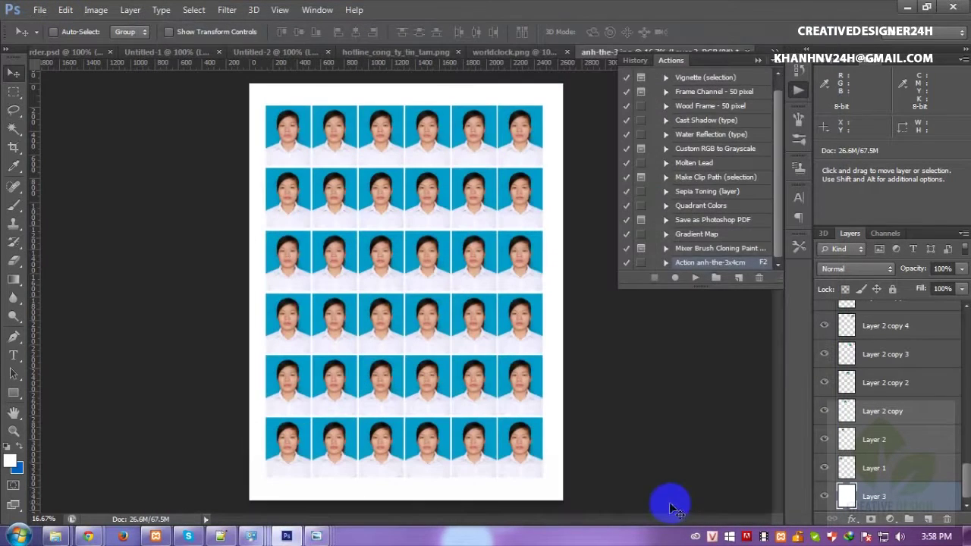
{"action": "left_click", "coordinate": [39, 10]}
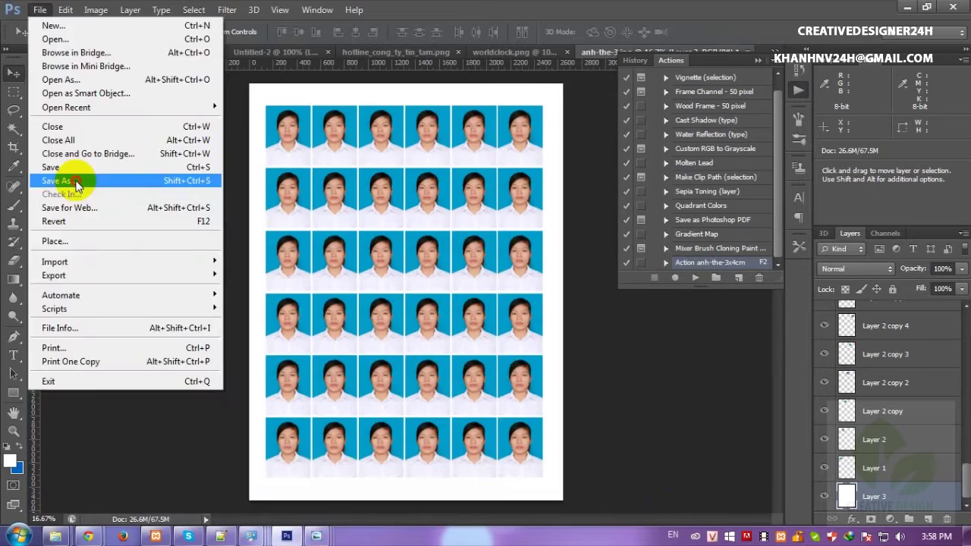
{"action": "left_click", "coordinate": [76, 182]}
{"action": "left_click", "coordinate": [317, 174]}
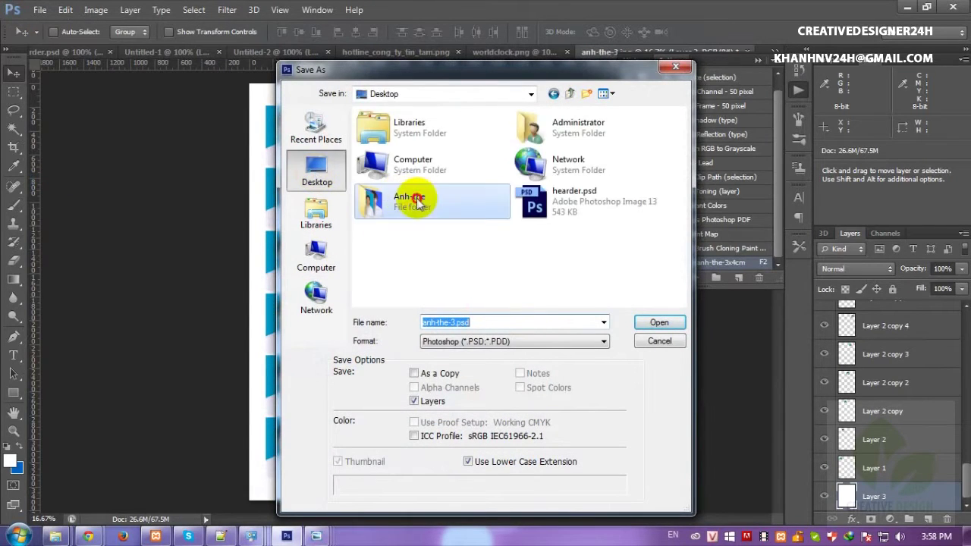
{"action": "double_click", "coordinate": [423, 197]}
Step: Save the sheet as JPEG rua-anh-the-khoA4.jpg at quality 12 (Maximum)
{"action": "left_click", "coordinate": [472, 343]}
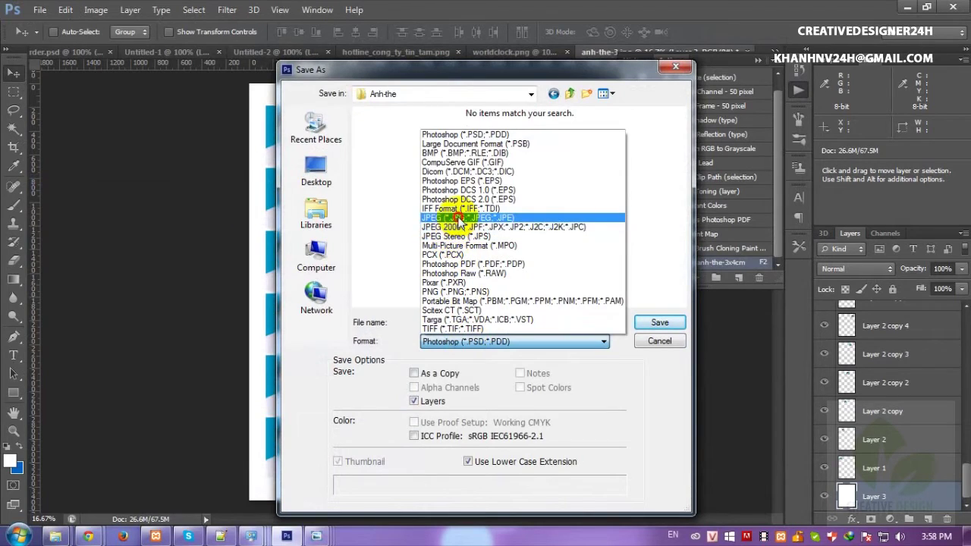
{"action": "left_click", "coordinate": [453, 218]}
{"action": "left_click", "coordinate": [450, 323]}
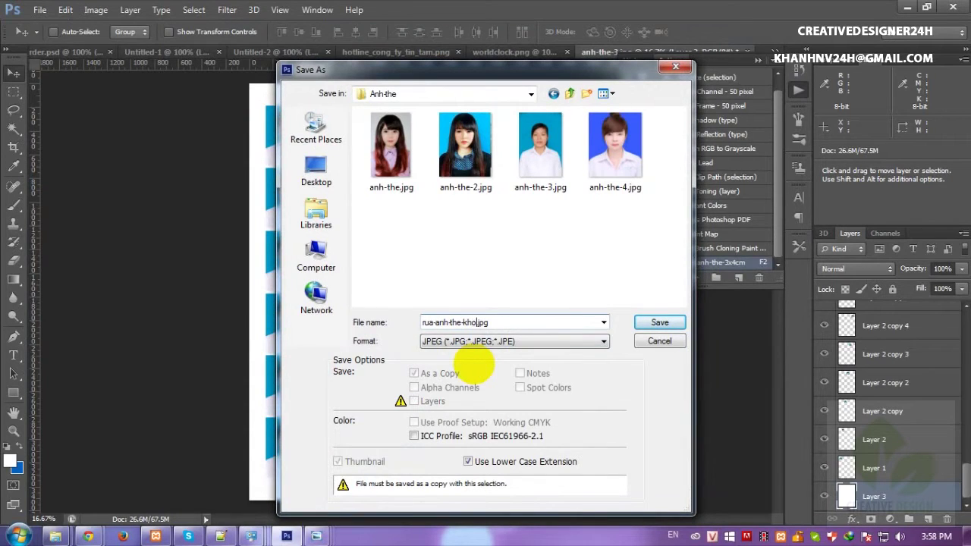
{"action": "left_click", "coordinate": [649, 324]}
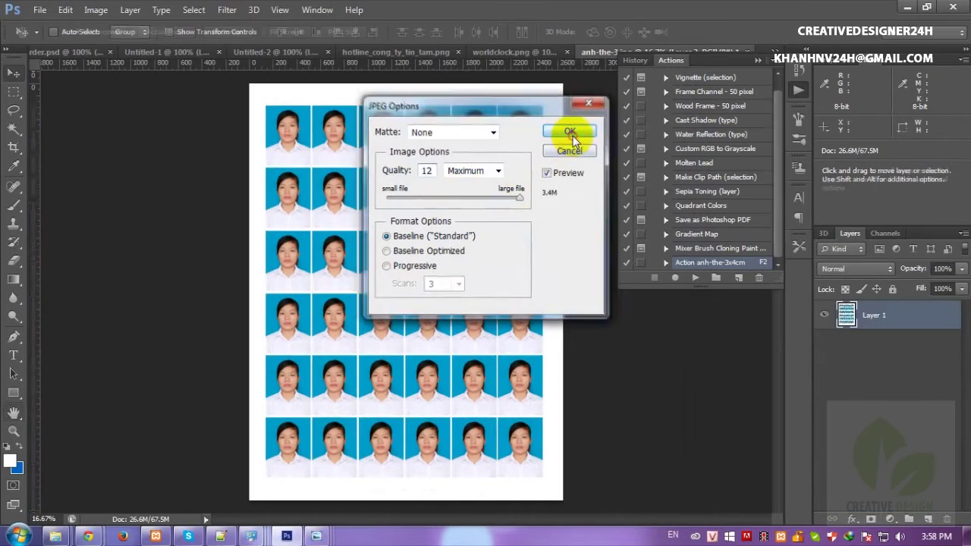
{"action": "left_click", "coordinate": [569, 131]}
{"action": "mouse_move", "coordinate": [55, 536]}
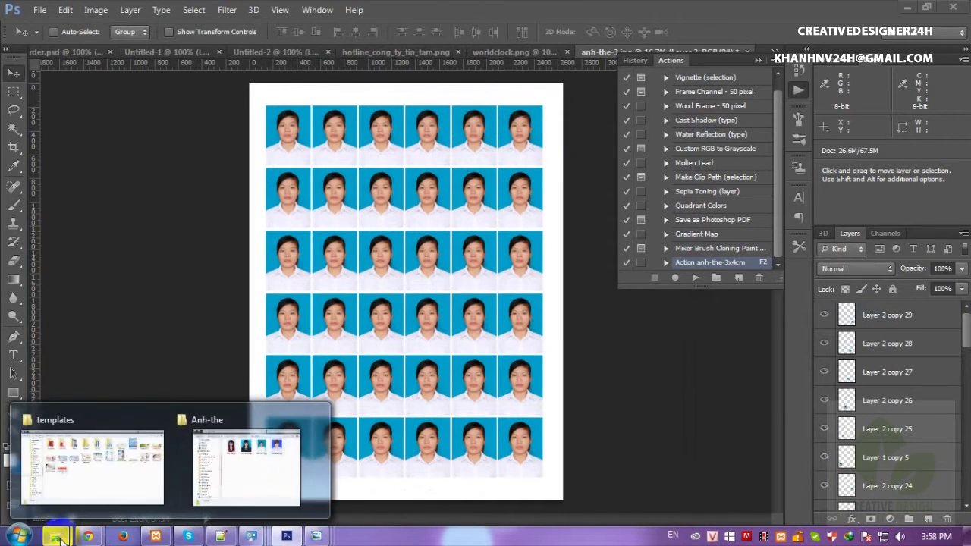
Step: Preview rua-anh-the-khoA4.jpg from the Anh-the folder in Photo Viewer, then close it and minimize the folder
{"action": "left_click", "coordinate": [250, 477]}
{"action": "left_click", "coordinate": [594, 215]}
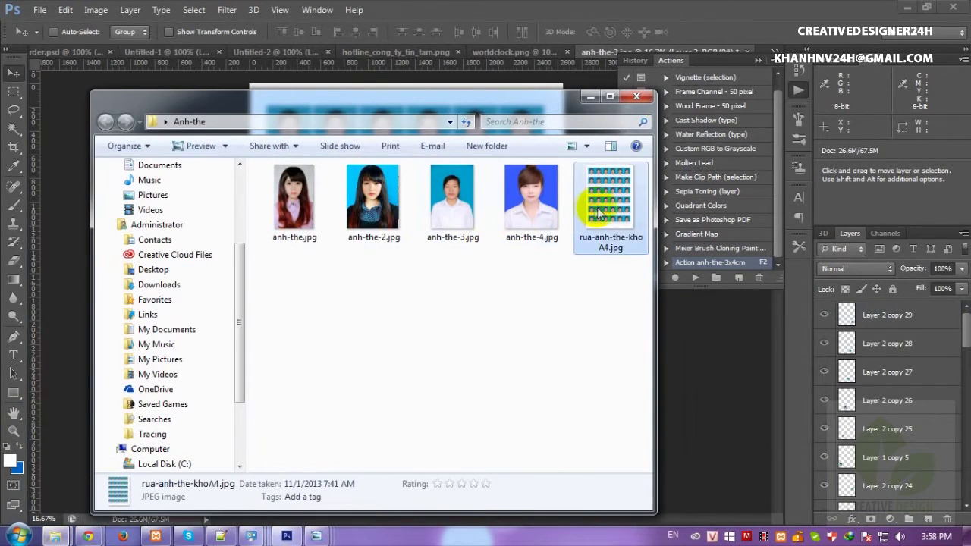
{"action": "right_click", "coordinate": [595, 214]}
{"action": "left_click", "coordinate": [629, 97]}
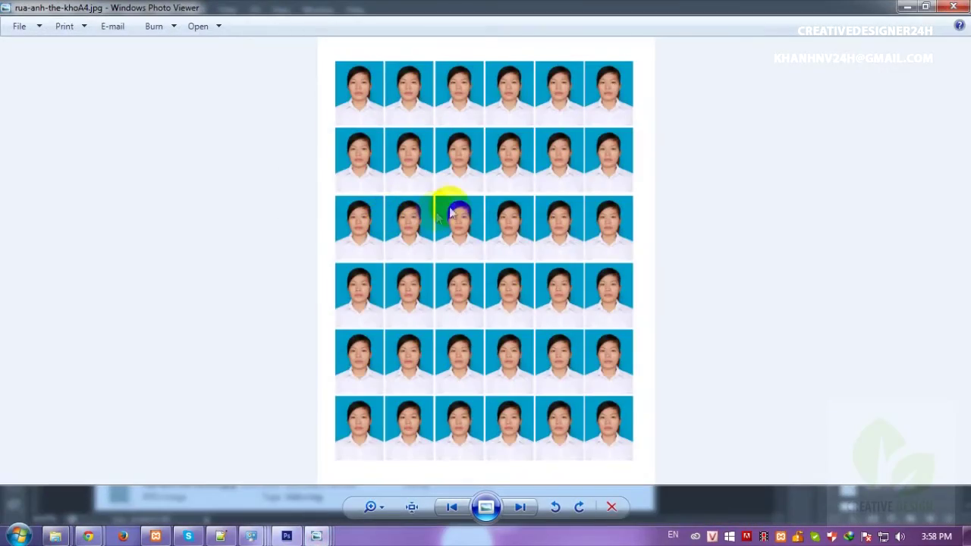
{"action": "scroll", "coordinate": [476, 256], "scroll_direction": "up", "scroll_amount": 2}
{"action": "scroll", "coordinate": [477, 257], "scroll_direction": "down", "scroll_amount": 2}
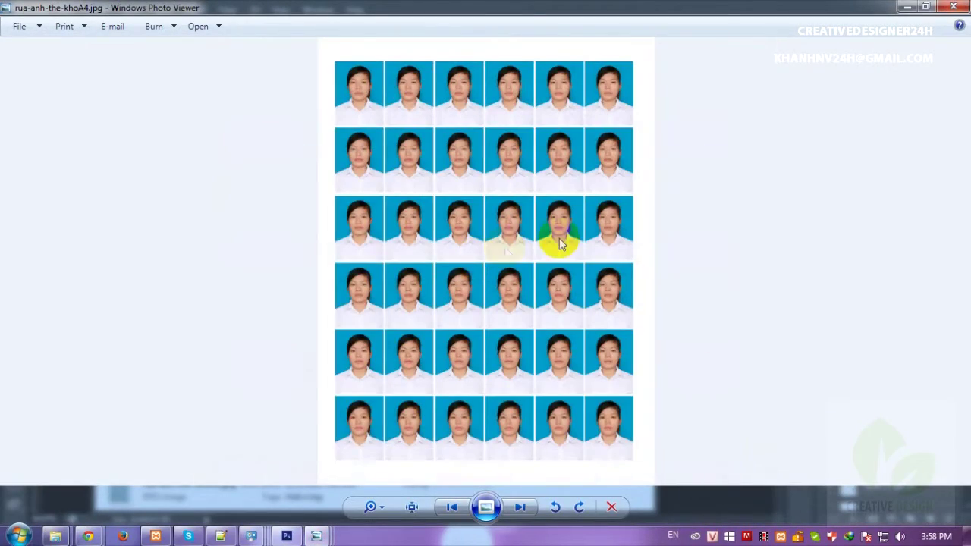
{"action": "left_click", "coordinate": [954, 7]}
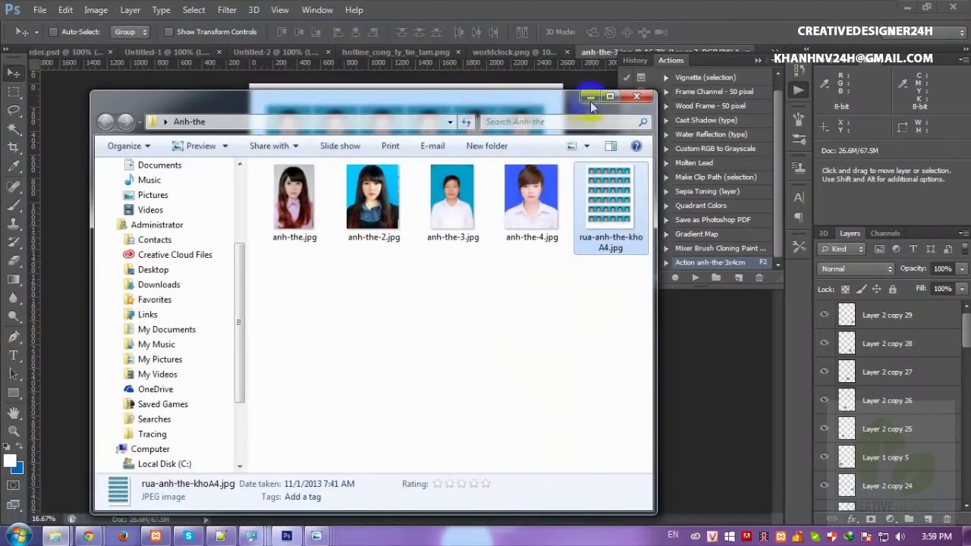
{"action": "left_click", "coordinate": [590, 97]}
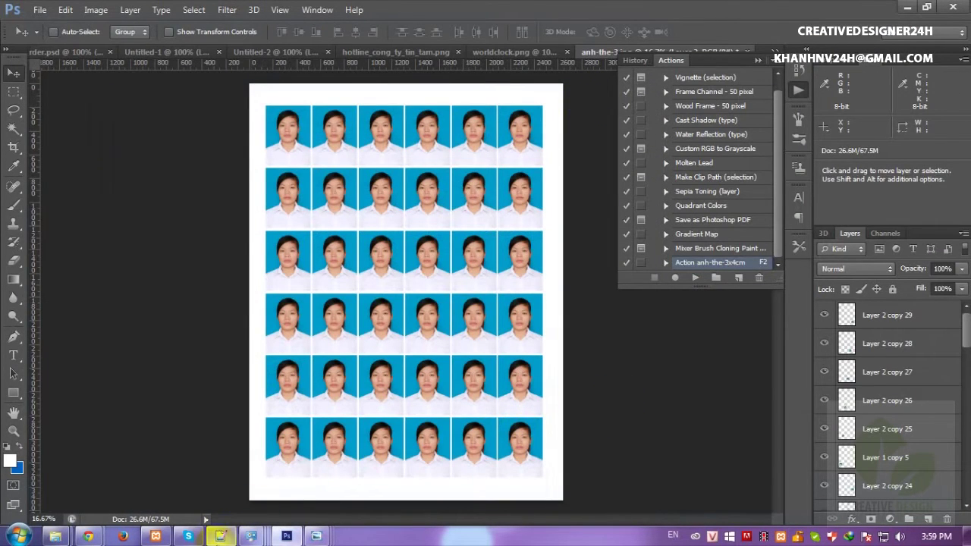
Step: Add the note line 'Mình sẽ thực hiện lại 1 lần nữa cho các bạn xem nhé!' and minimize Notepad++
{"action": "left_click", "coordinate": [220, 536]}
{"action": "left_click_drag", "start_coordinate": [683, 137], "coordinate": [391, 99]}
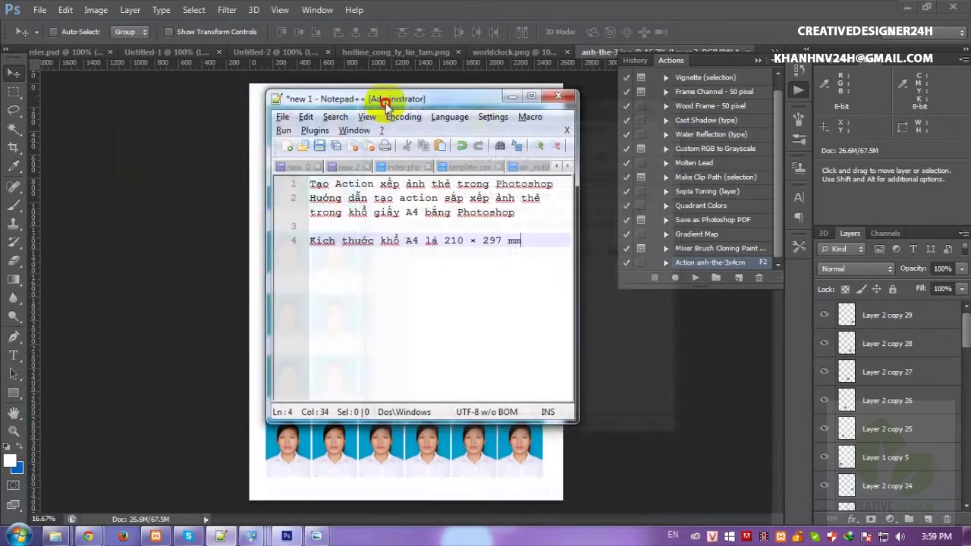
{"action": "key", "text": "Return"}
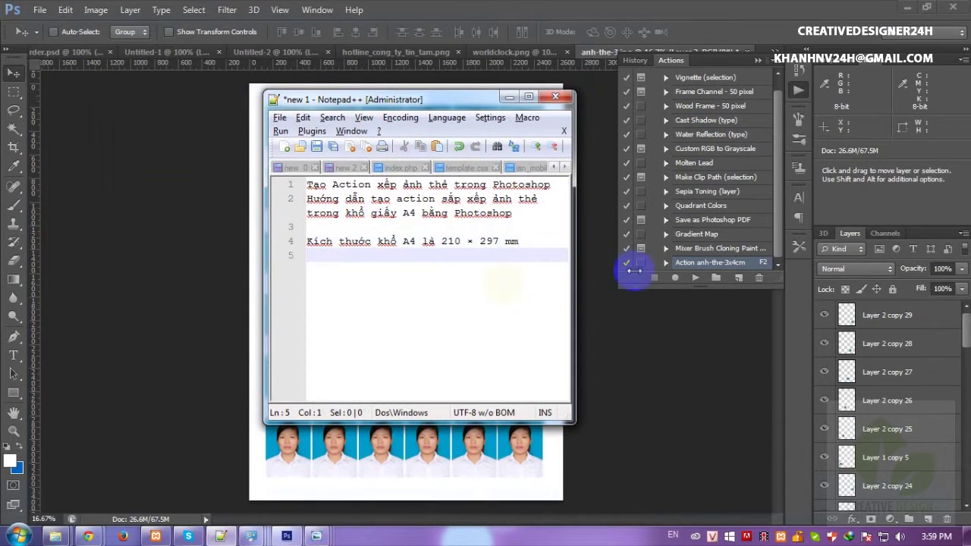
{"action": "left_click_drag", "start_coordinate": [265, 303], "coordinate": [149, 302]}
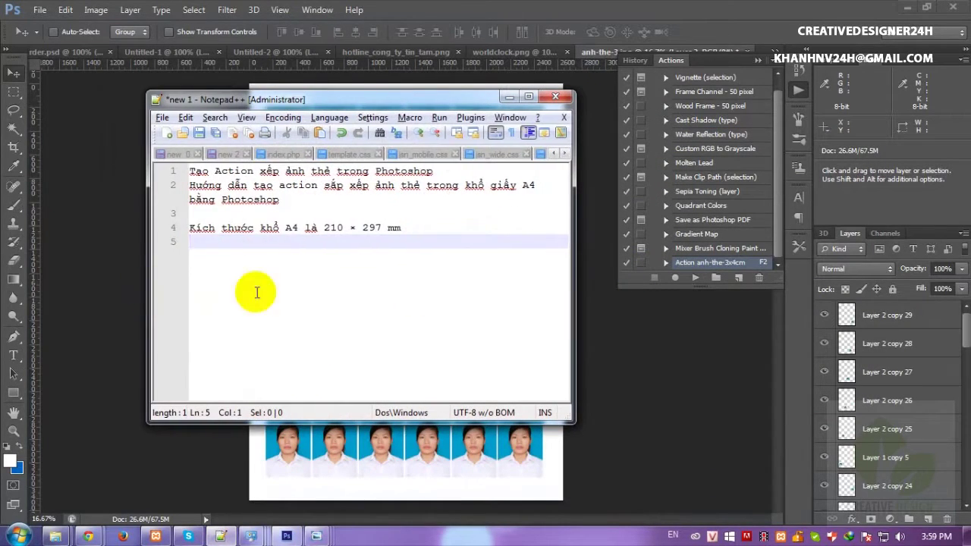
{"action": "key", "text": "Return"}
{"action": "type", "text": "sẽ thực h"}
{"action": "type", "text": "iện lại "}
{"action": "type", "text": " lân"}
{"action": "type", "text": "ho các bạn xem mnhe"}
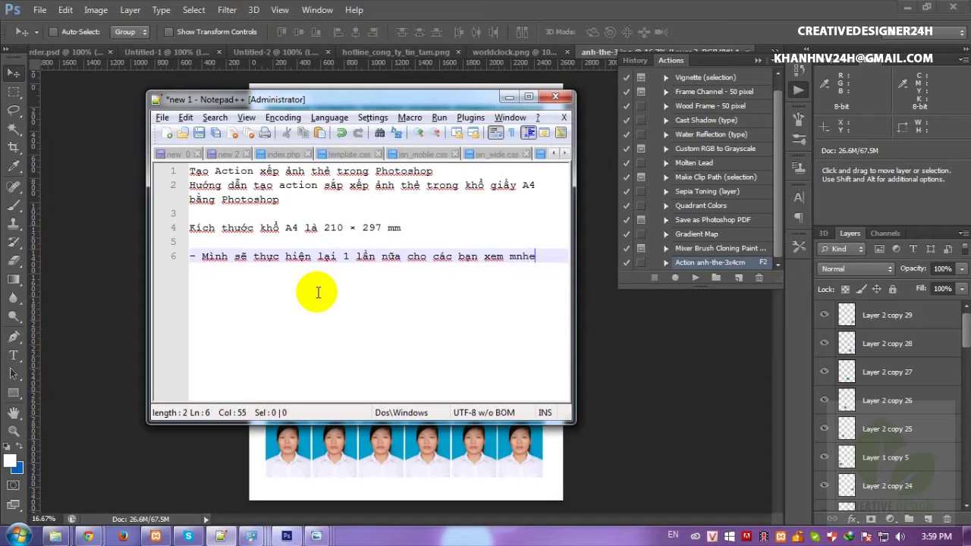
{"action": "type", "text": "hé!"}
{"action": "left_click", "coordinate": [514, 97]}
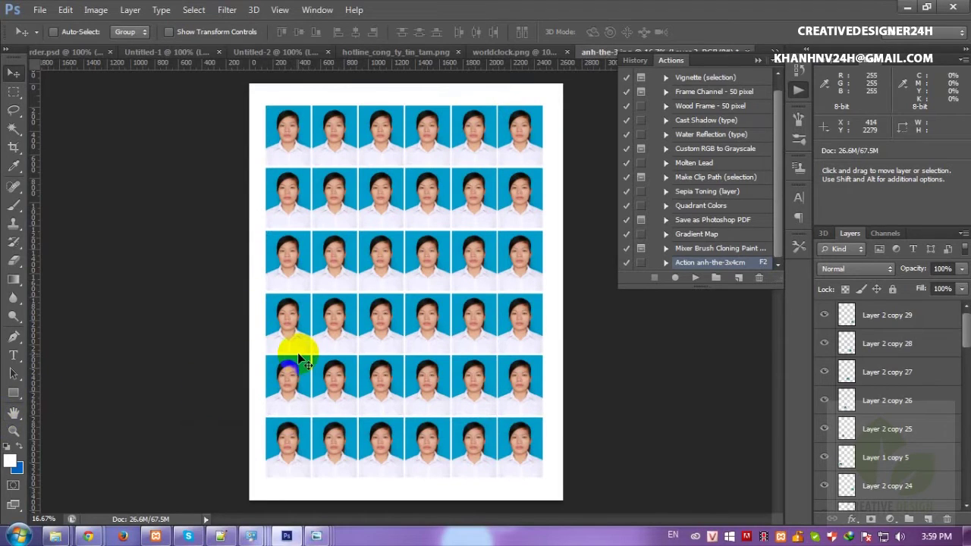
Step: Open anh-the-4.jpg from the Anh-the folder and zoom out to see the whole photo
{"action": "key", "text": "ctrl+o"}
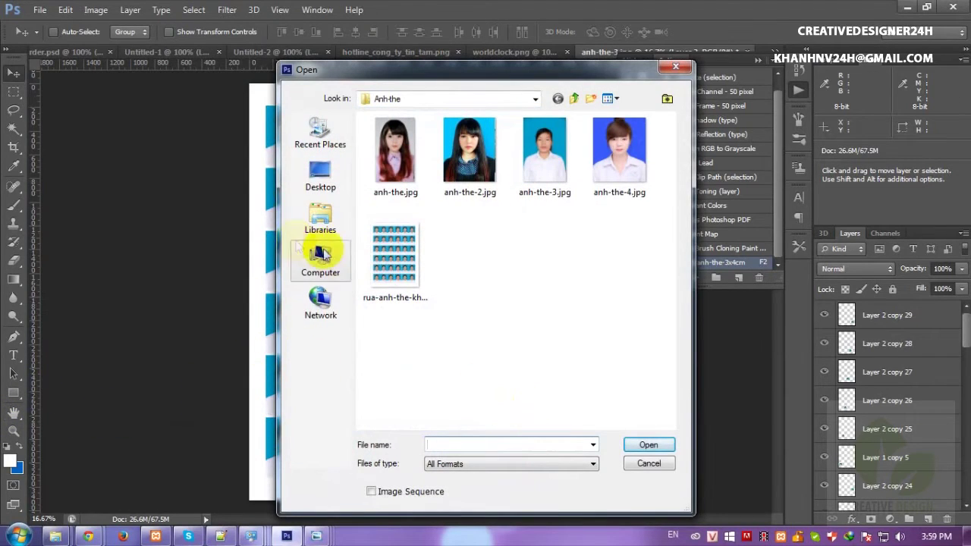
{"action": "left_click", "coordinate": [628, 174]}
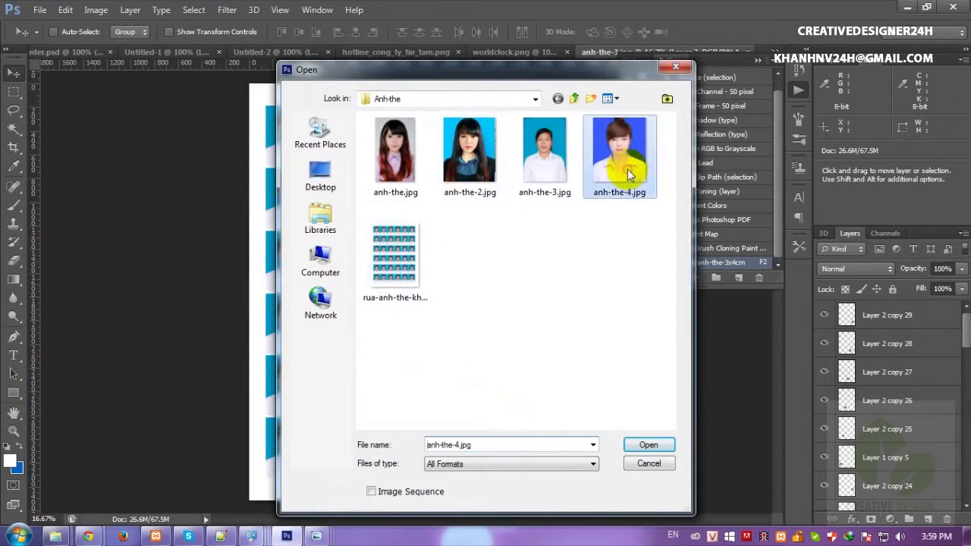
{"action": "left_click", "coordinate": [648, 445]}
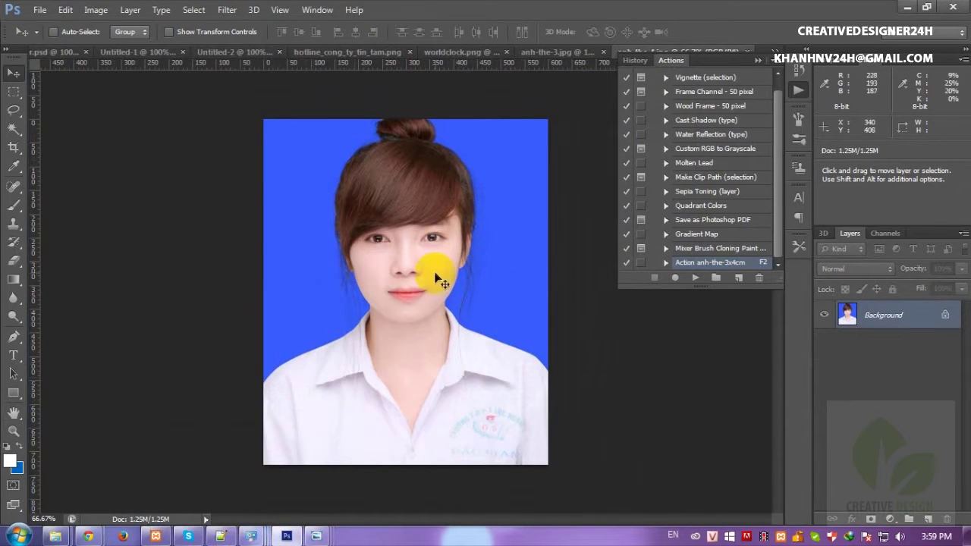
{"action": "key", "text": "ctrl+minus"}
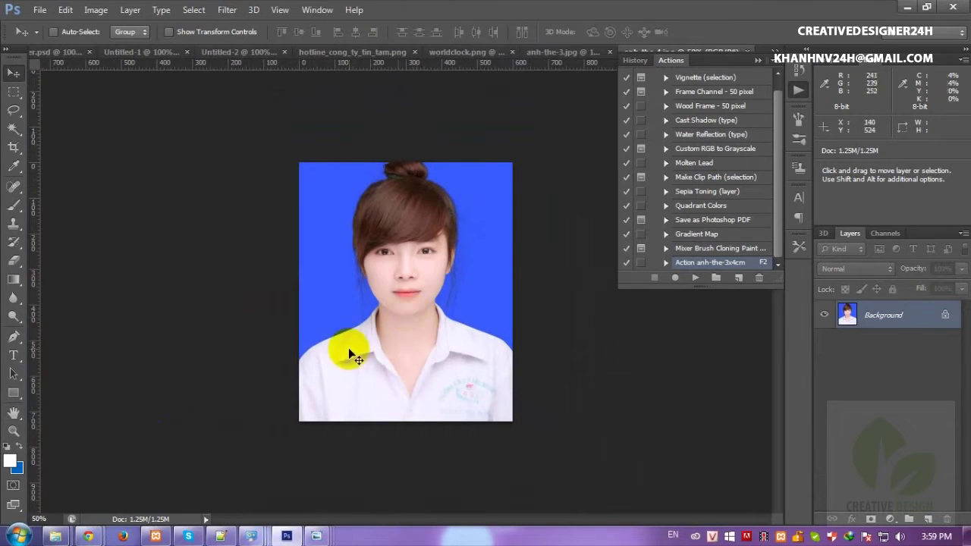
Step: Crop anh-the-4.jpg with the anh-the-3x4 preset, head nudged lower, and view it at 100%
{"action": "key", "text": "c"}
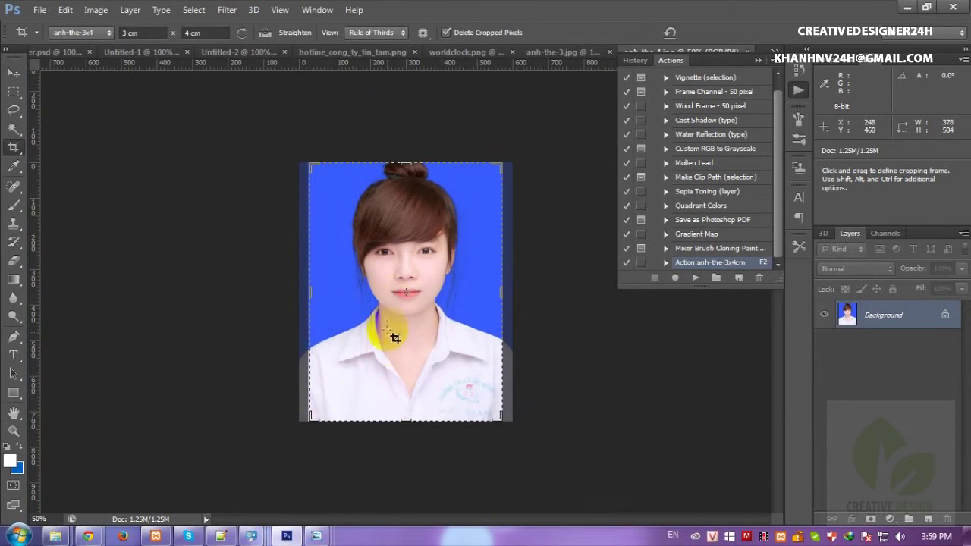
{"action": "left_click_drag", "start_coordinate": [308, 165], "coordinate": [302, 151]}
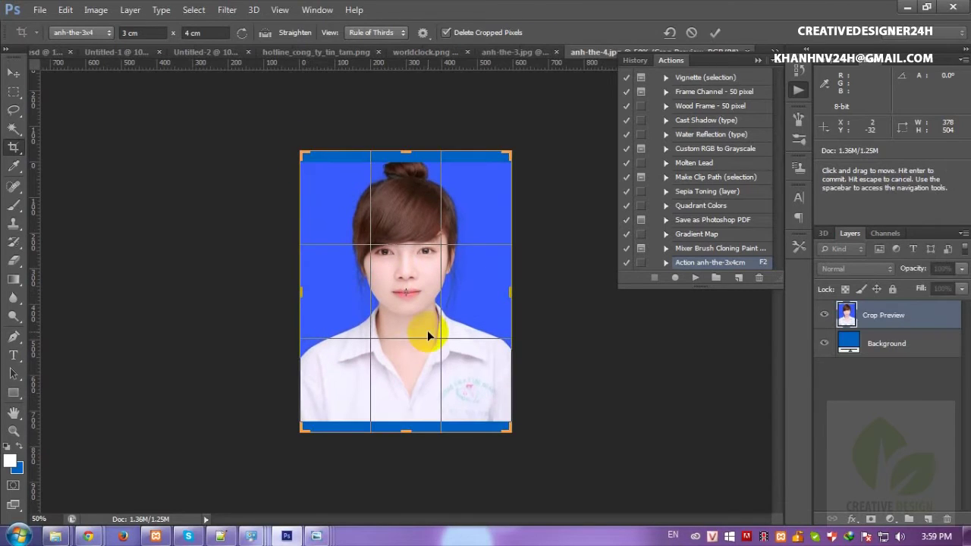
{"action": "key", "text": "Down"}
{"action": "key", "text": "Down"}
{"action": "key", "text": "Down"}
{"action": "key", "text": "Down"}
{"action": "key", "text": "Down"}
{"action": "key", "text": "Down"}
{"action": "key", "text": "Down"}
{"action": "key", "text": "Down"}
{"action": "key", "text": "Down"}
{"action": "key", "text": "Return"}
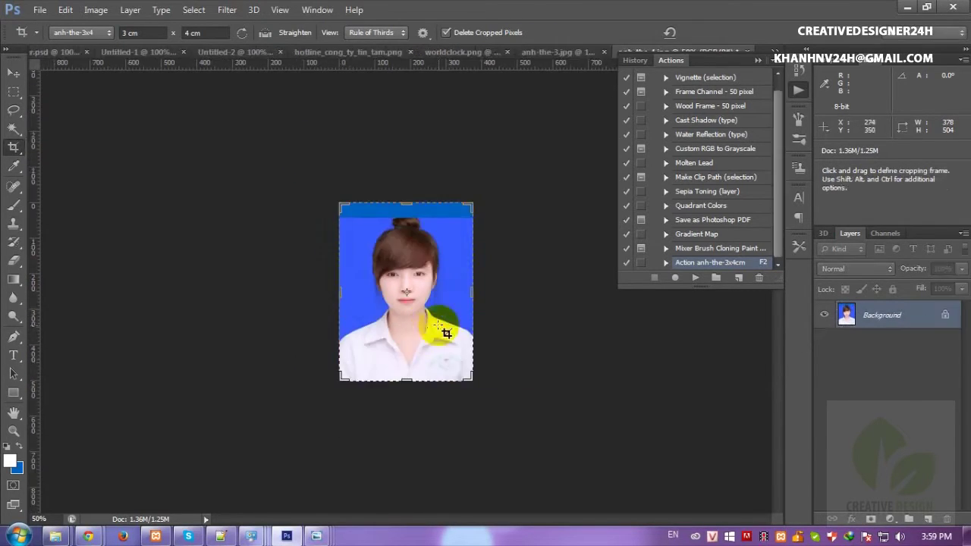
{"action": "key", "text": "ctrl+1"}
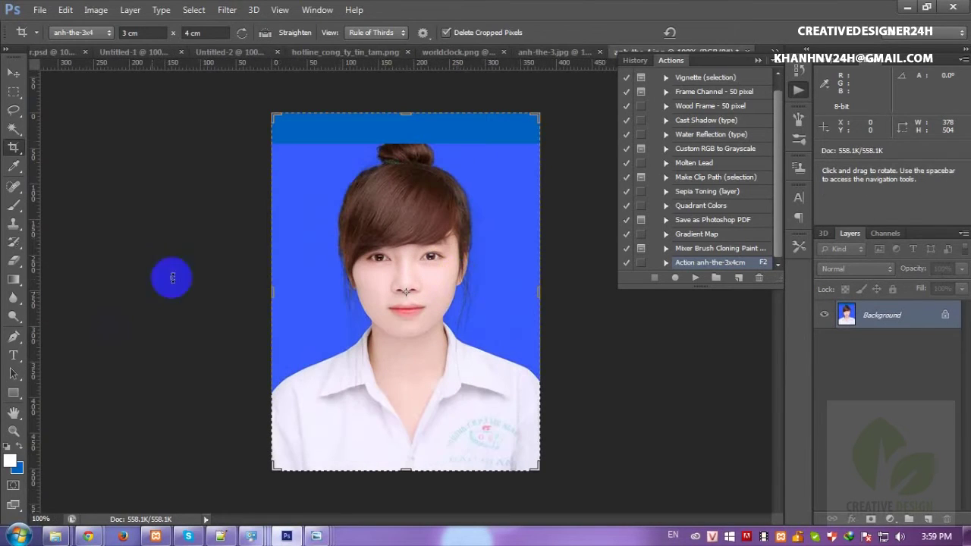
{"action": "left_click", "coordinate": [13, 129]}
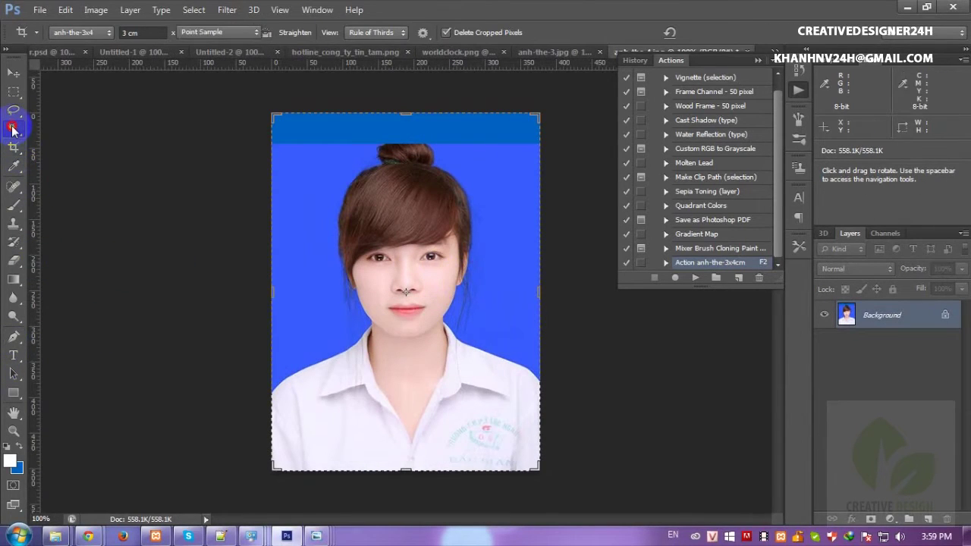
Step: Select the blue background around the girl's shoulders and hair with the Quick Selection Tool
{"action": "left_click", "coordinate": [80, 127]}
{"action": "left_click", "coordinate": [299, 350]}
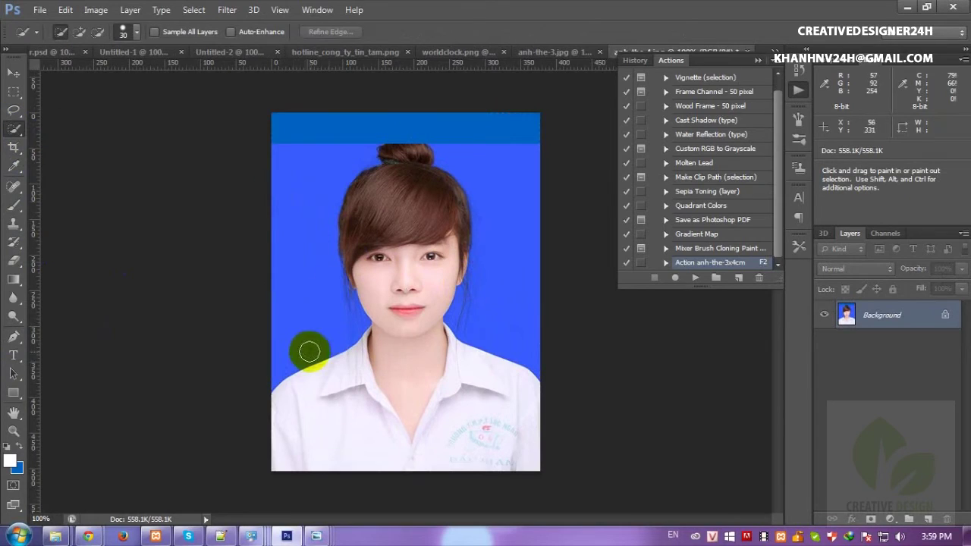
{"action": "mouse_move", "coordinate": [311, 339]}
{"action": "left_mouse_down"}
{"action": "mouse_move", "coordinate": [309, 131]}
{"action": "mouse_move", "coordinate": [479, 156]}
{"action": "mouse_move", "coordinate": [514, 223]}
{"action": "mouse_move", "coordinate": [514, 318]}
{"action": "left_mouse_up"}
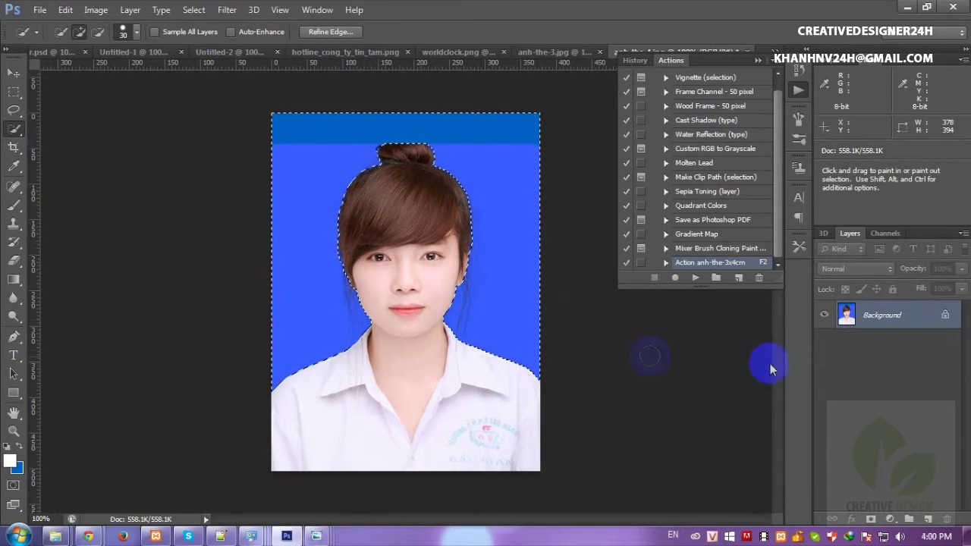
{"action": "left_click", "coordinate": [494, 188]}
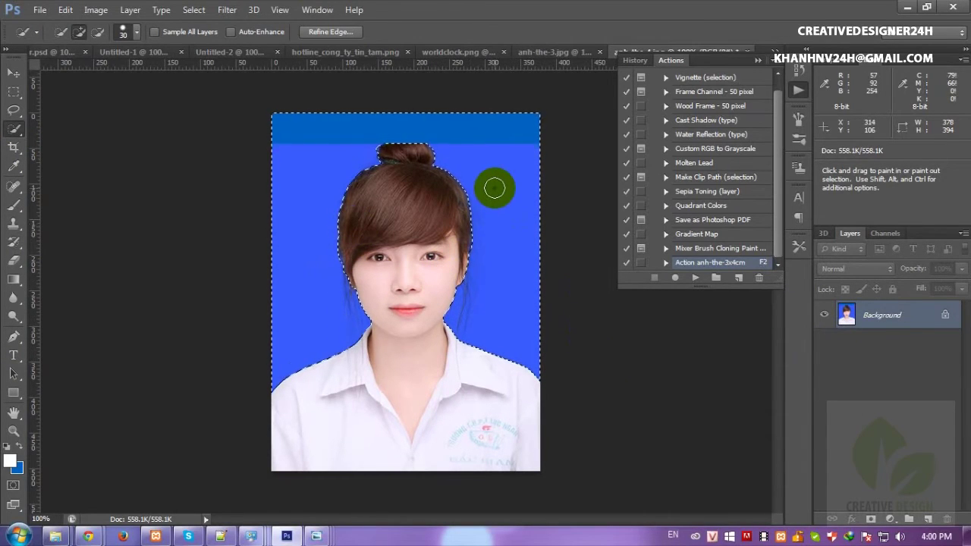
Step: Feather the background selection by 10 pixels
{"action": "key", "text": "F6"}
{"action": "right_click", "coordinate": [494, 187]}
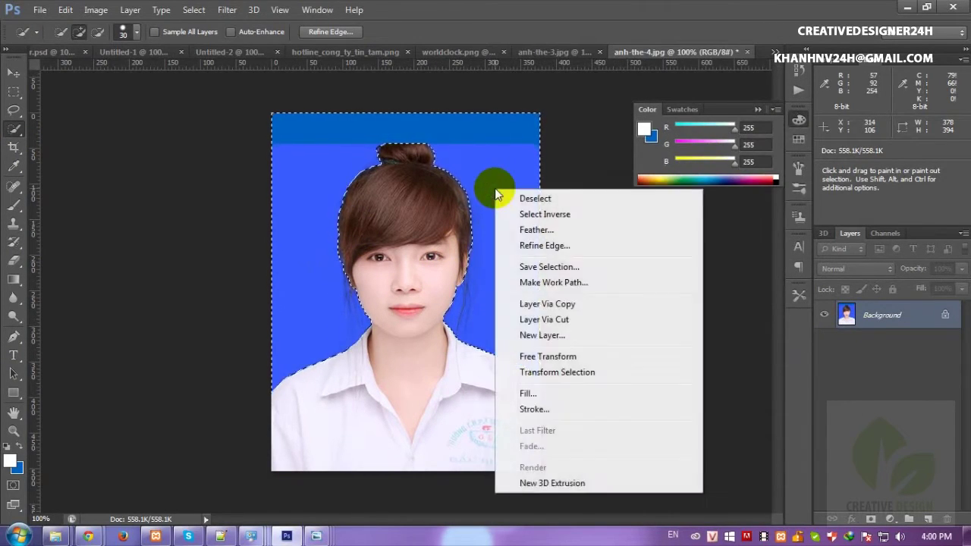
{"action": "left_click", "coordinate": [527, 227]}
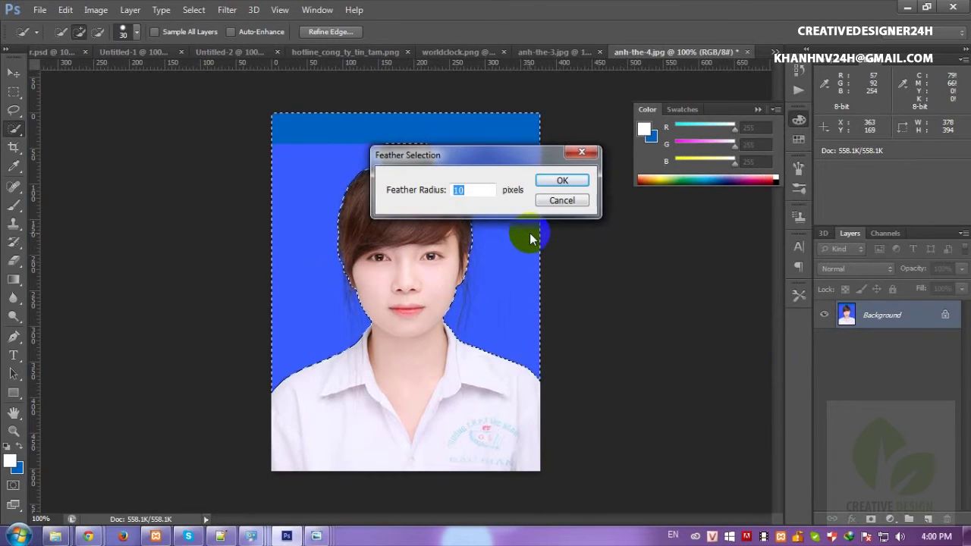
{"action": "type", "text": "1"}
{"action": "key", "text": "Return"}
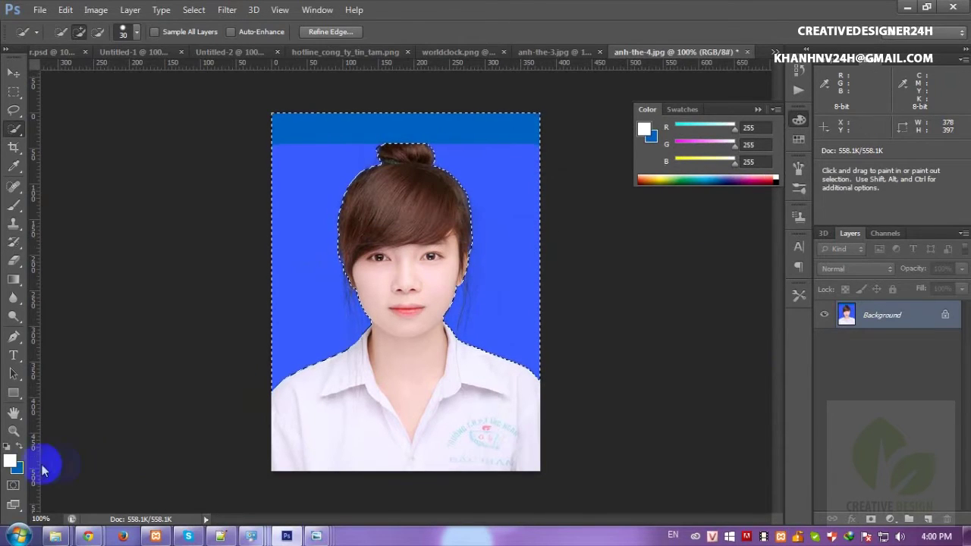
{"action": "left_click", "coordinate": [17, 468]}
Step: Set both foreground and background colours to light blue 0596fc
{"action": "left_click_drag", "start_coordinate": [685, 306], "coordinate": [748, 281]}
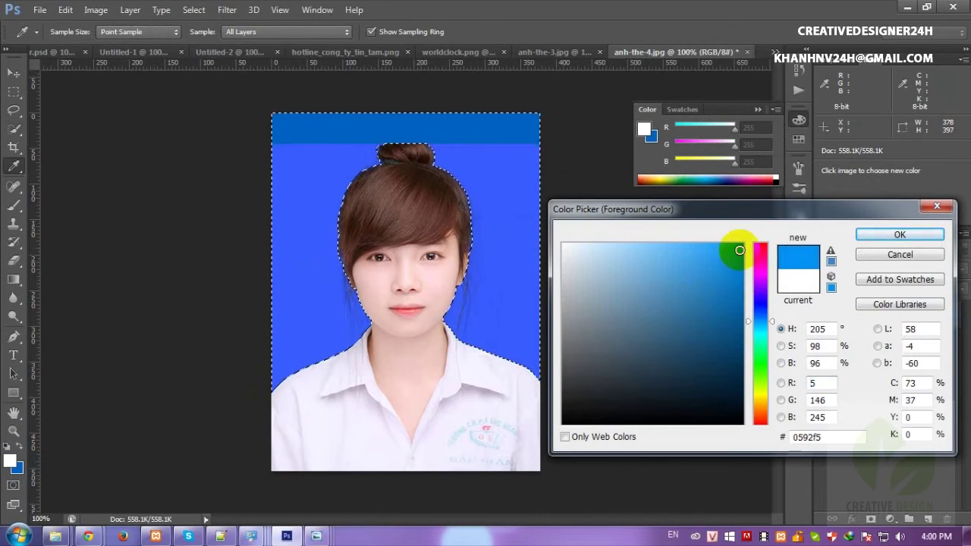
{"action": "left_click", "coordinate": [900, 234]}
{"action": "key", "text": "w"}
{"action": "left_click", "coordinate": [13, 463]}
{"action": "left_click", "coordinate": [18, 471]}
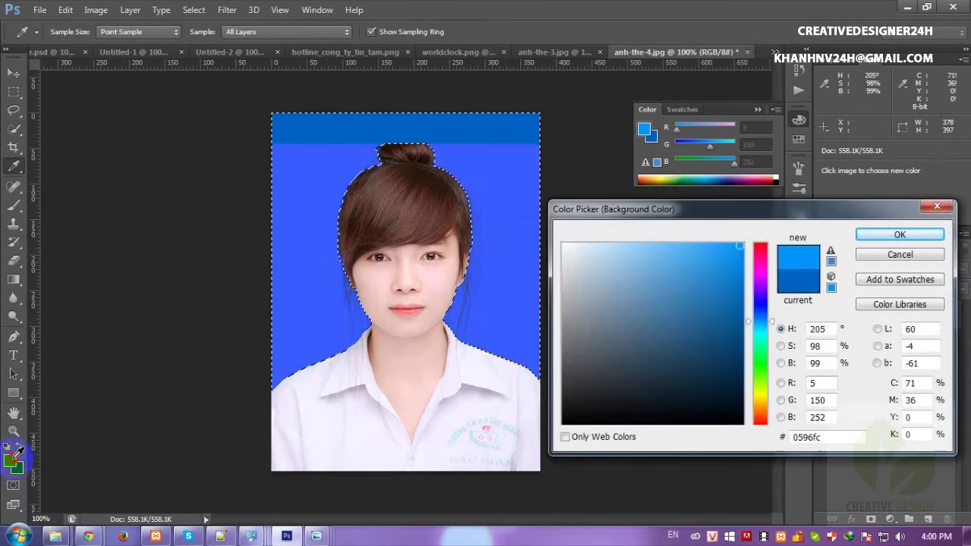
{"action": "left_click", "coordinate": [900, 234]}
Step: Fill the selected backdrop with a blue gradient, deselect, and zoom to 200% on the head
{"action": "key", "text": "g"}
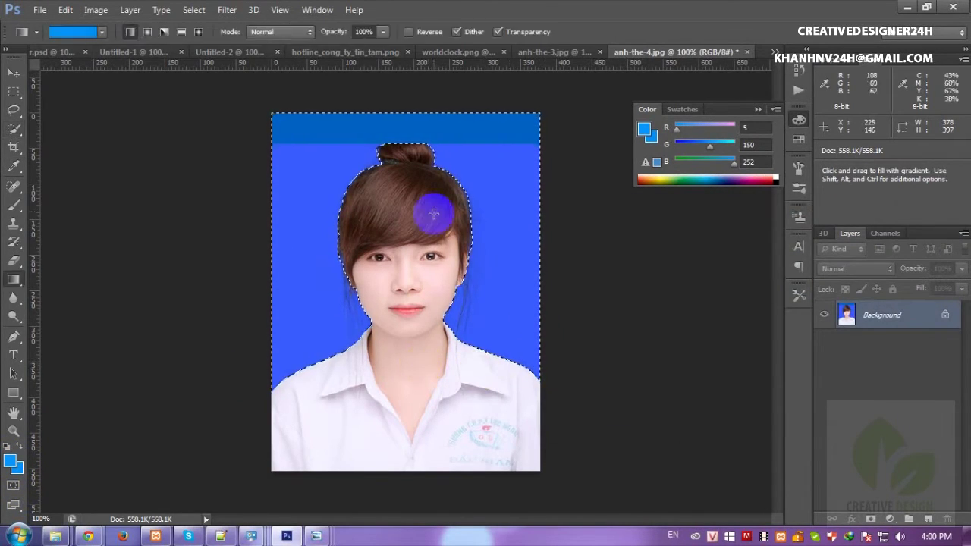
{"action": "left_click", "coordinate": [102, 31]}
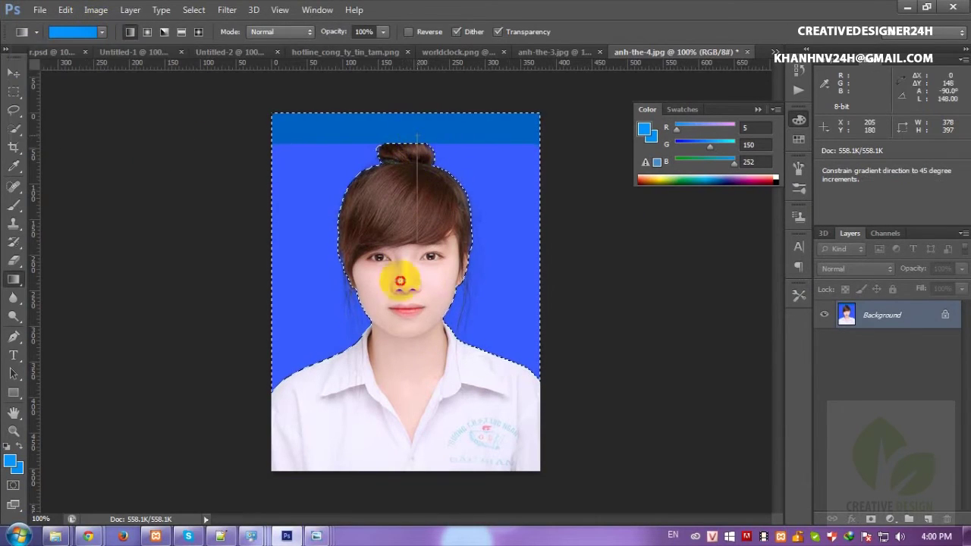
{"action": "left_click_drag", "start_coordinate": [398, 279], "coordinate": [402, 314]}
{"action": "key", "text": "ctrl+d"}
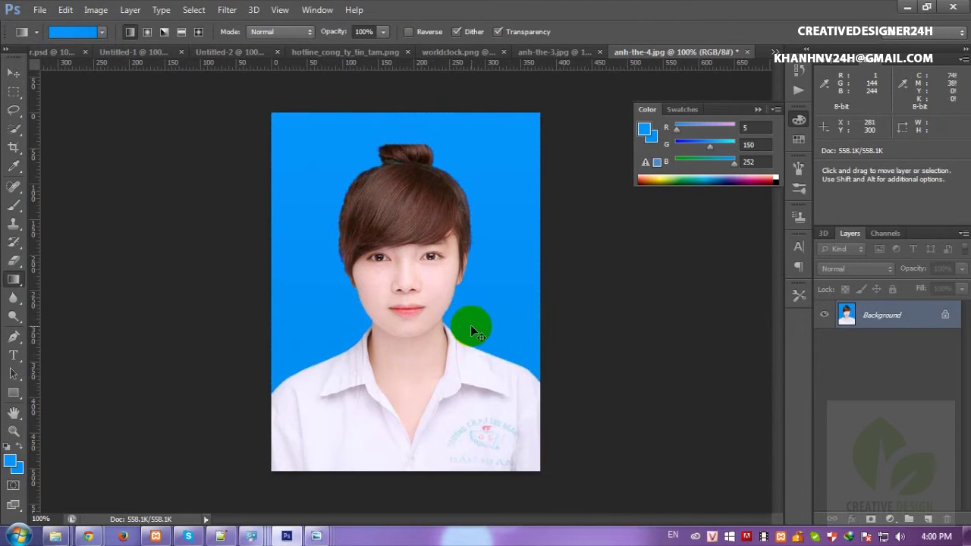
{"action": "key", "text": "ctrl+plus"}
{"action": "left_click_drag", "start_coordinate": [390, 91], "coordinate": [397, 327]}
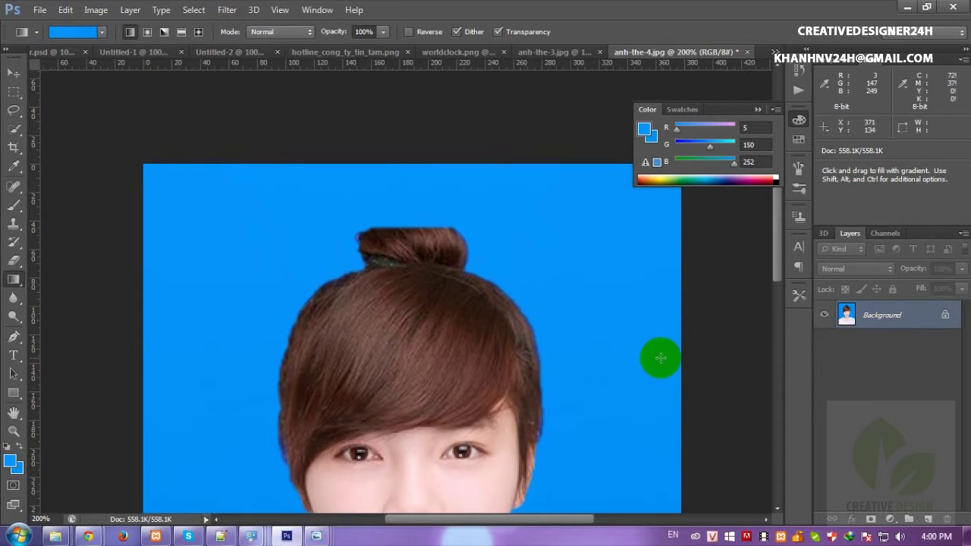
Step: Duplicate the portrait to Layer 1 and erase the bun's left-edge fringe with a 17 px Background Eraser
{"action": "key", "text": "e"}
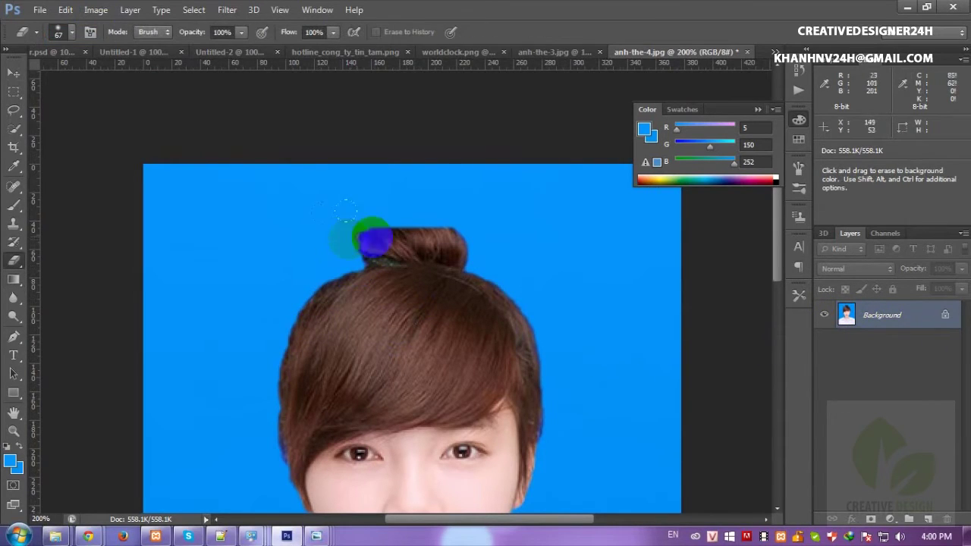
{"action": "key", "text": "ctrl+j"}
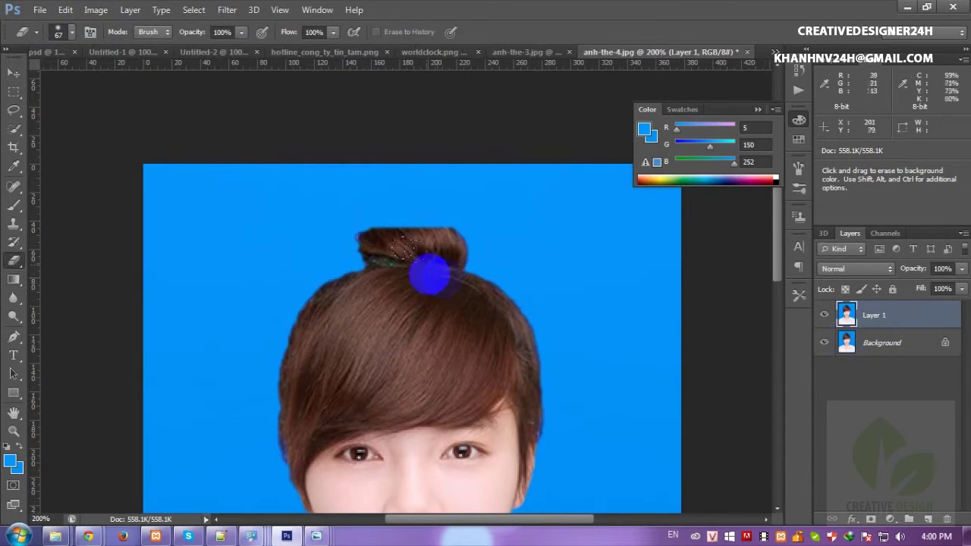
{"action": "right_click", "coordinate": [429, 201]}
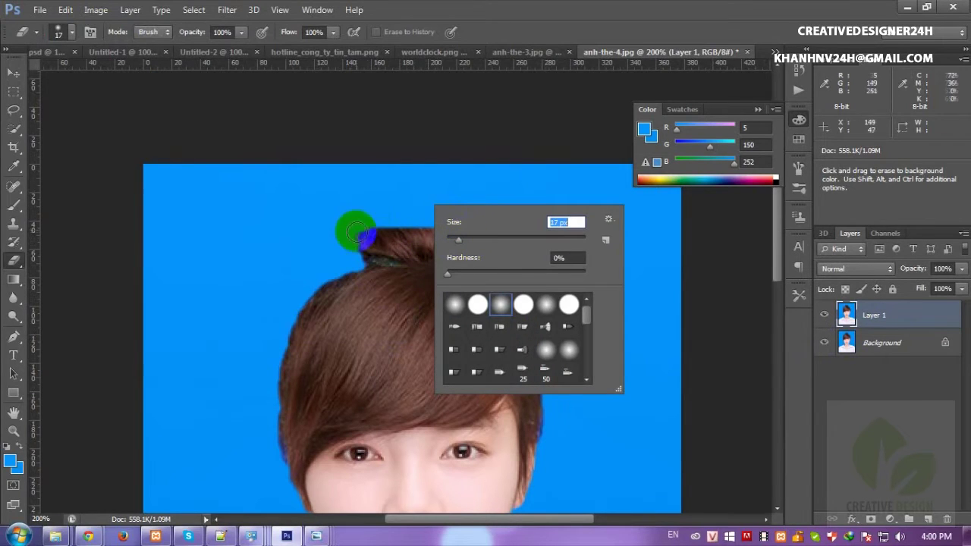
{"action": "left_click_drag", "start_coordinate": [463, 241], "coordinate": [370, 220]}
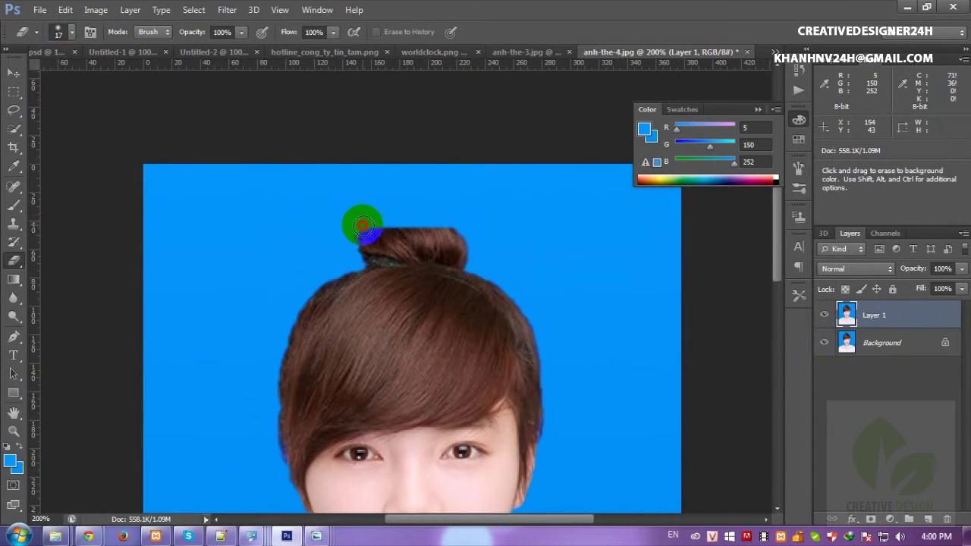
{"action": "left_click", "coordinate": [362, 224]}
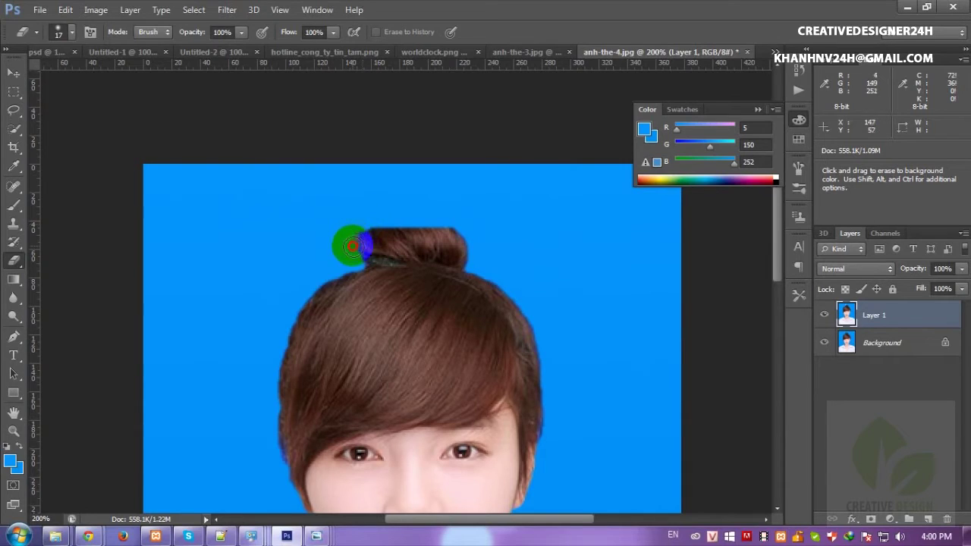
Step: Duplicate the Background layer, then erase the remaining blue fringe along the hair bun on Layer 1
{"action": "left_click", "coordinate": [881, 345]}
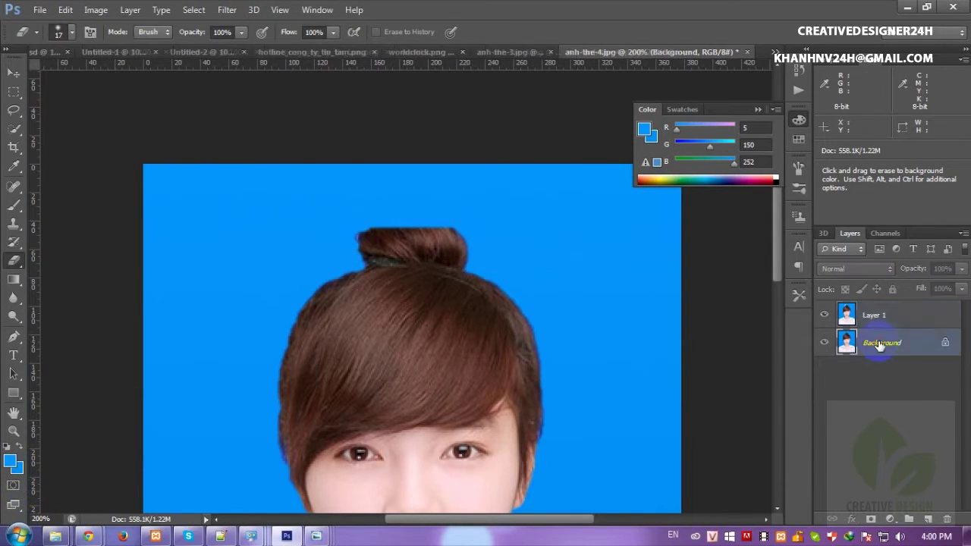
{"action": "key", "text": "ctrl+j"}
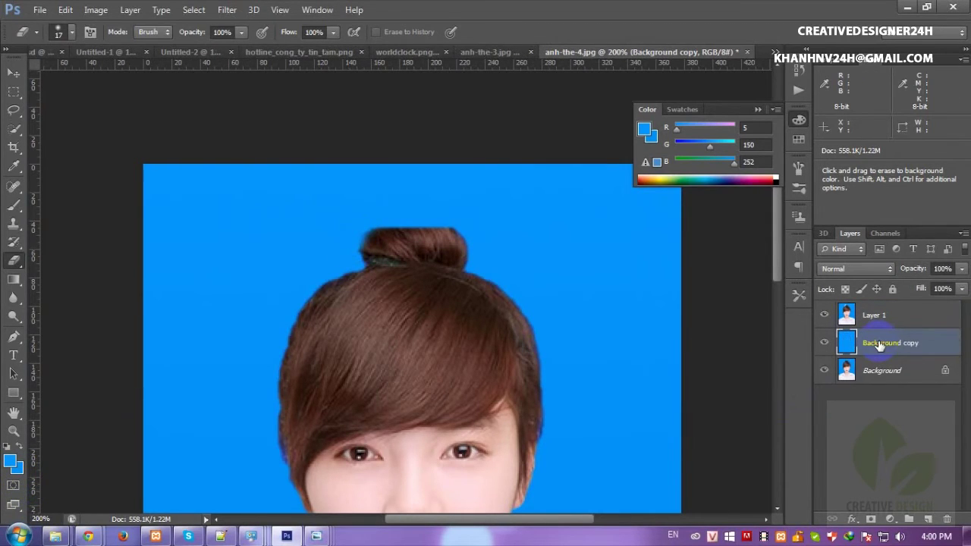
{"action": "left_click", "coordinate": [935, 319]}
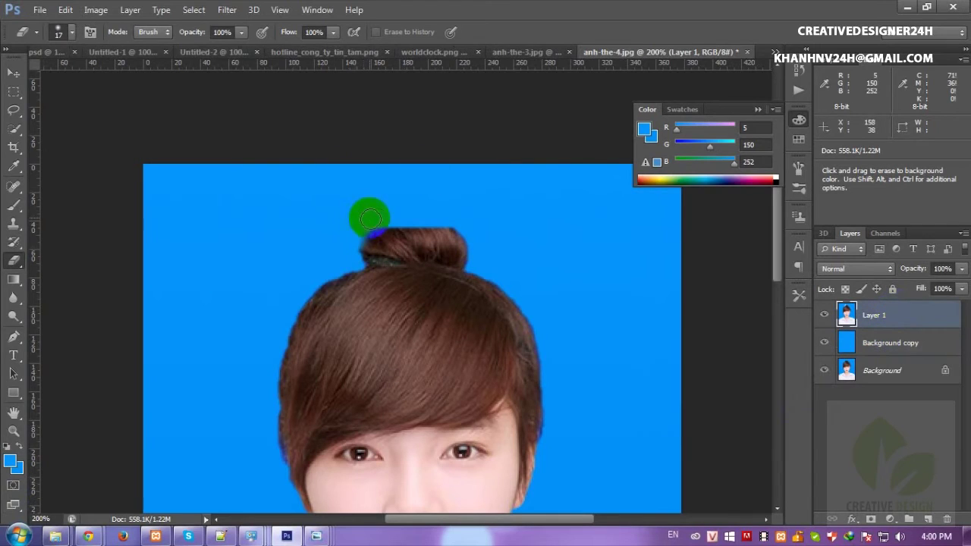
{"action": "mouse_move", "coordinate": [354, 230]}
{"action": "left_mouse_down"}
{"action": "mouse_move", "coordinate": [361, 240]}
{"action": "mouse_move", "coordinate": [356, 221]}
{"action": "mouse_move", "coordinate": [418, 208]}
{"action": "mouse_move", "coordinate": [460, 217]}
{"action": "mouse_move", "coordinate": [455, 225]}
{"action": "mouse_move", "coordinate": [385, 210]}
{"action": "mouse_move", "coordinate": [472, 228]}
{"action": "mouse_move", "coordinate": [476, 250]}
{"action": "mouse_move", "coordinate": [472, 234]}
{"action": "left_mouse_up"}
{"action": "key", "text": "ctrl+minus"}
{"action": "key", "text": "ctrl+minus"}
{"action": "key", "text": "ctrl+minus"}
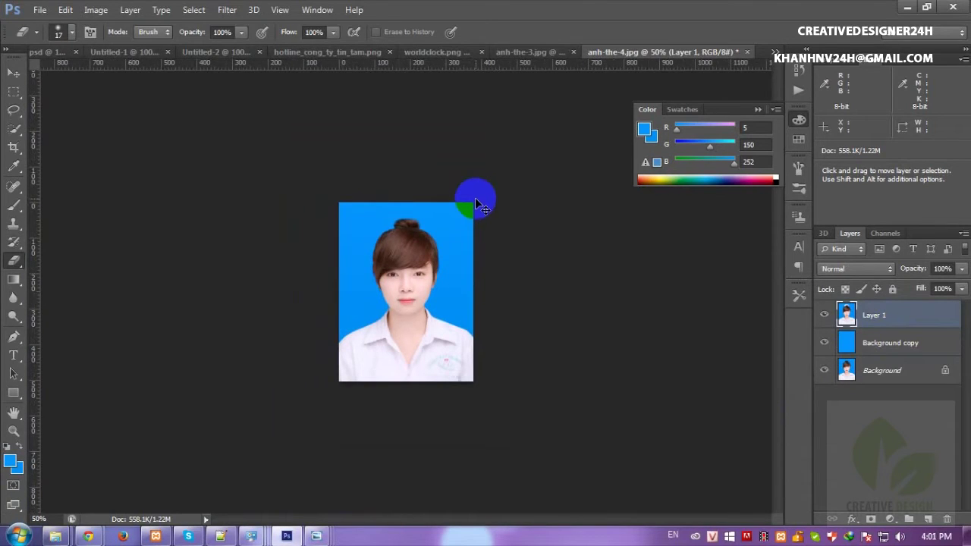
{"action": "key", "text": "v"}
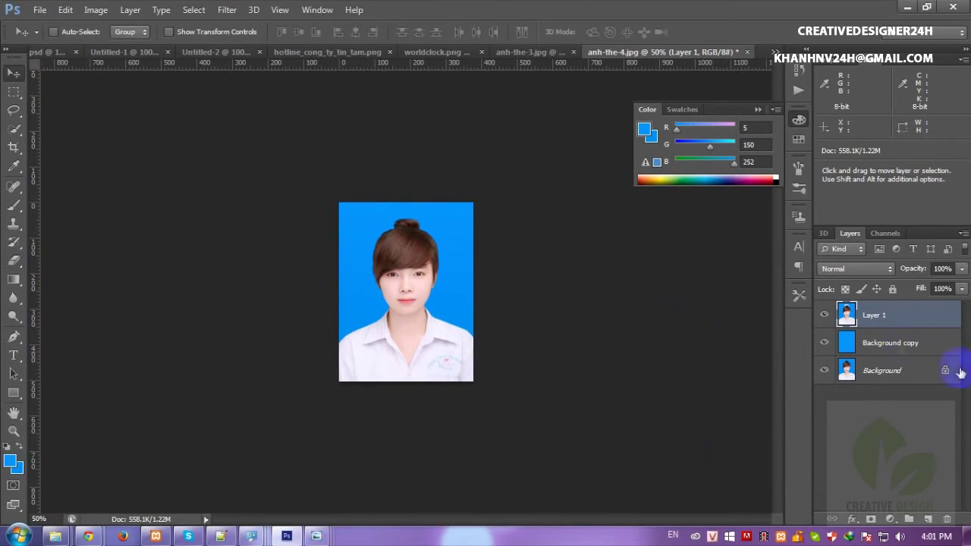
Step: Merge the three portrait layers into a single Background layer and bring Notepad++ back up
{"action": "left_click", "coordinate": [875, 377], "text": "shift"}
{"action": "right_click", "coordinate": [873, 373]}
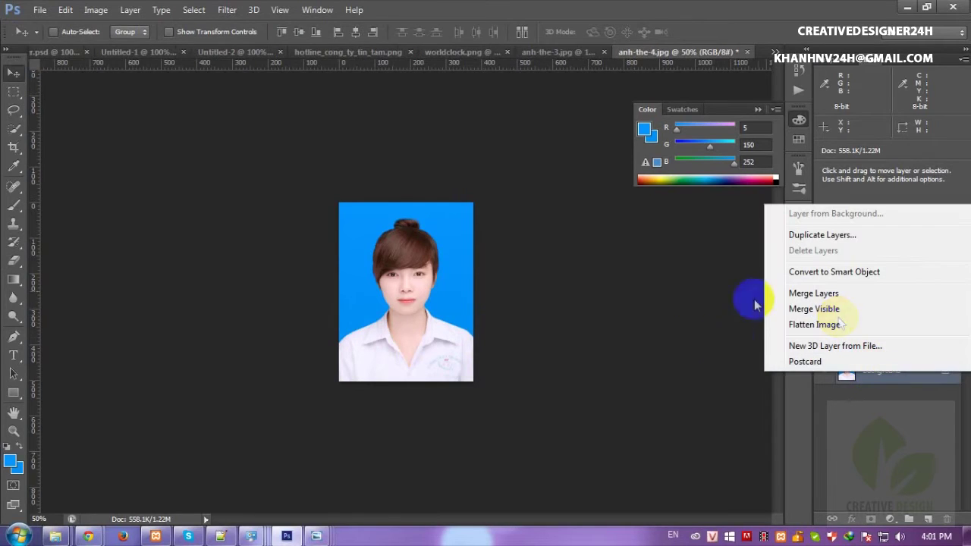
{"action": "left_click", "coordinate": [807, 293]}
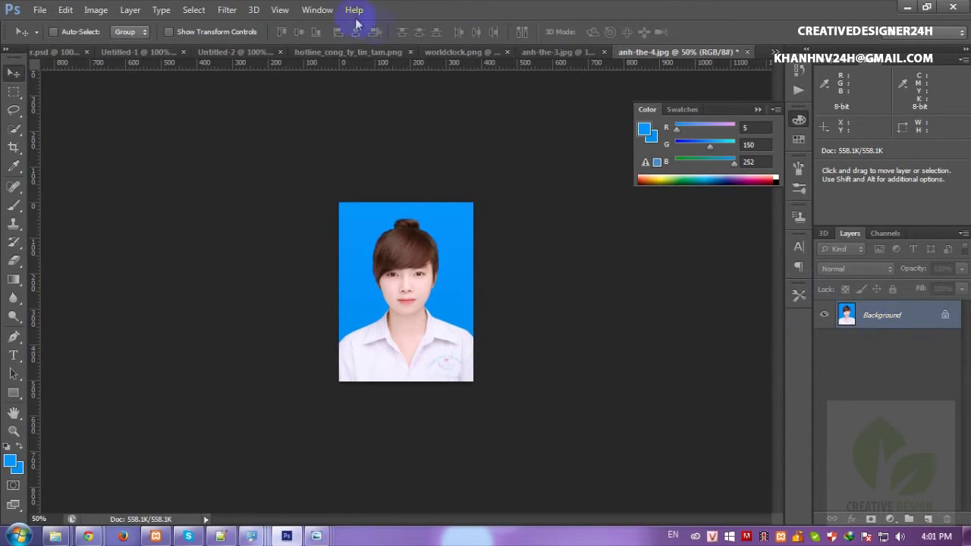
{"action": "left_click", "coordinate": [332, 10]}
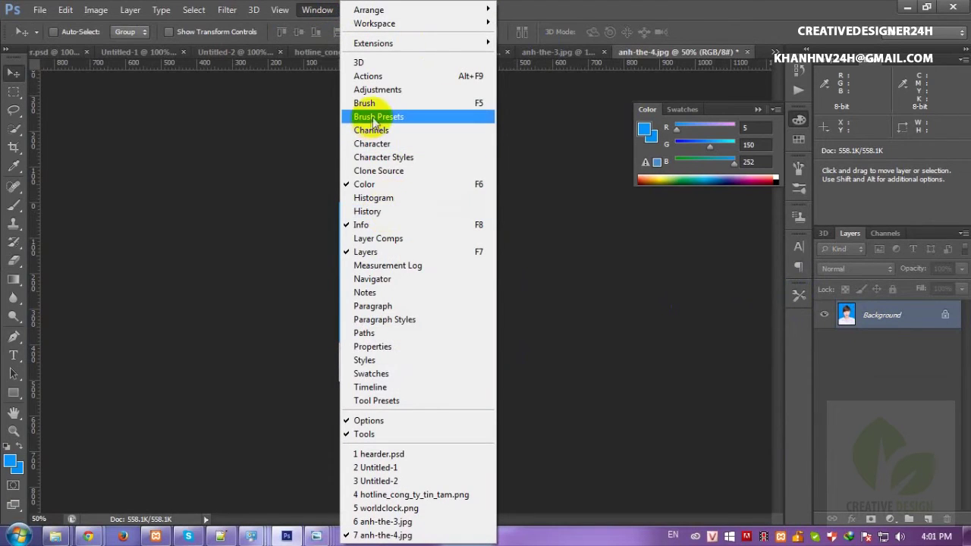
{"action": "left_click", "coordinate": [255, 294]}
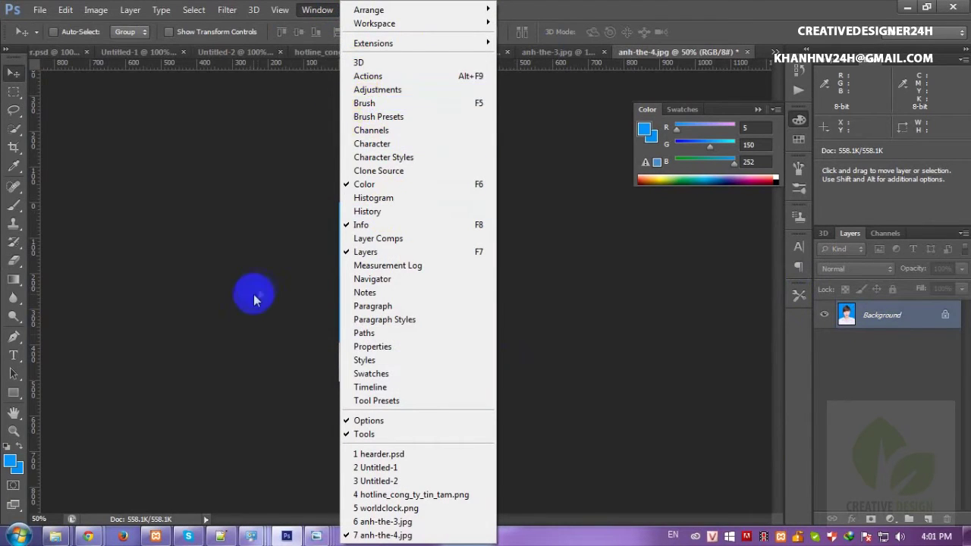
{"action": "left_click", "coordinate": [220, 537]}
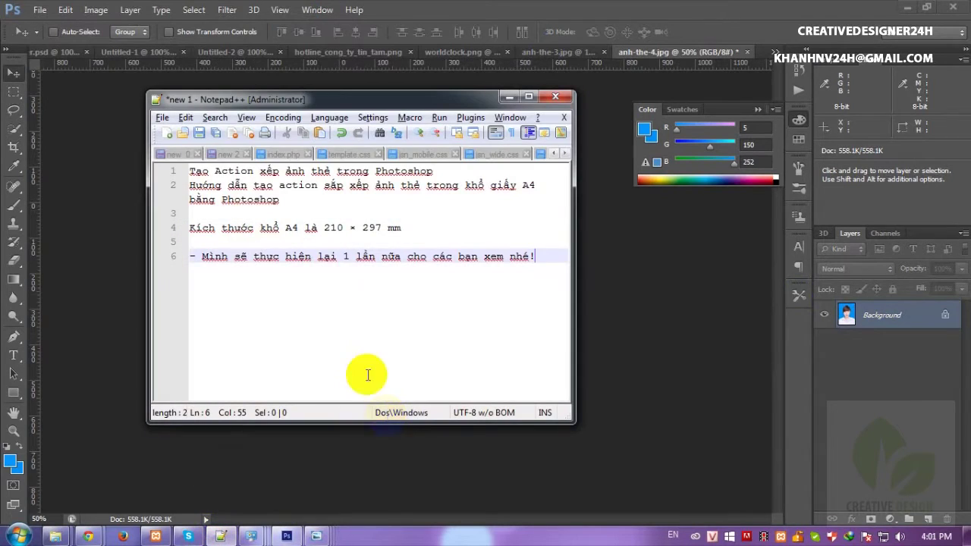
Step: Add note lines on finishing the A4 sheet and 'Tiếp hành thực hiện action sắp xếp ảnh vào khổ A4 như sau'
{"action": "left_click_drag", "start_coordinate": [369, 101], "coordinate": [712, 112]}
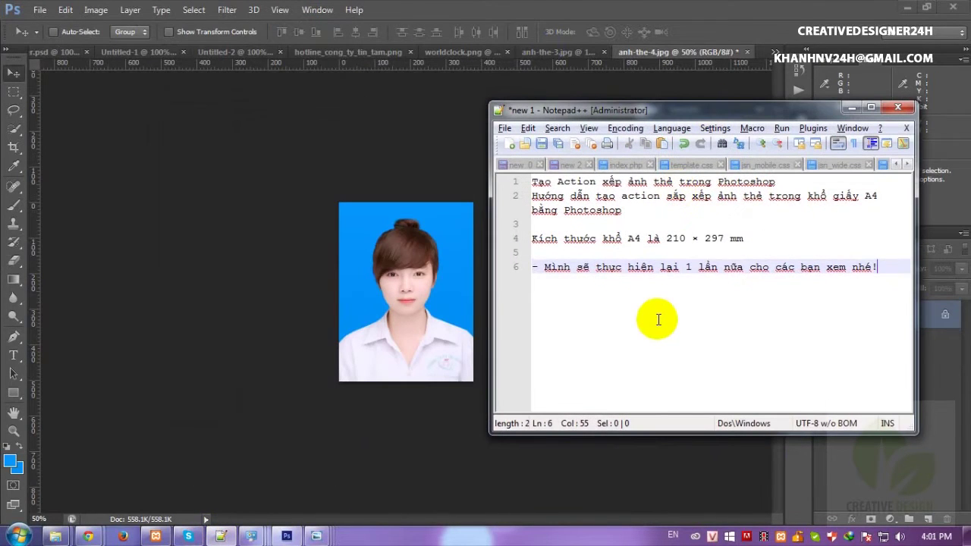
{"action": "key", "text": "Return"}
{"action": "type", "text": "- Sau"}
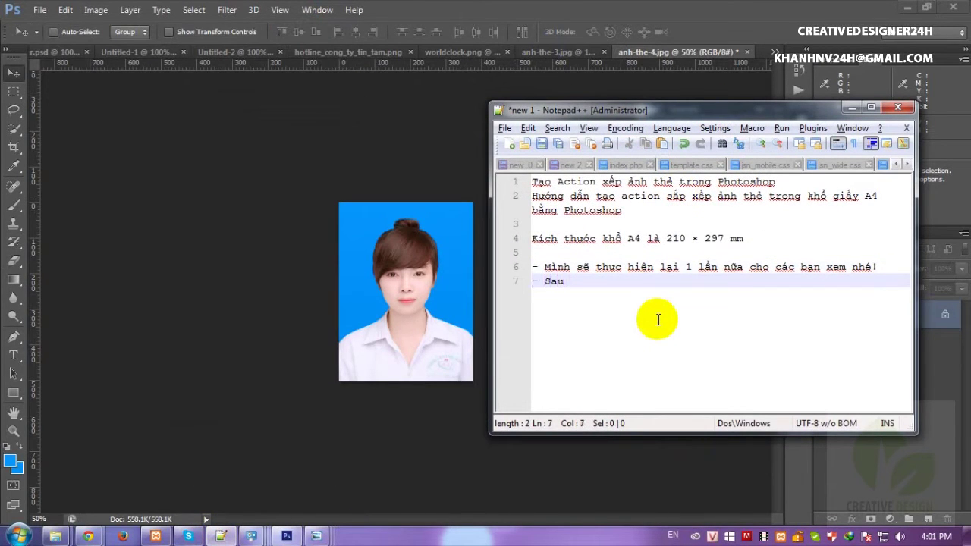
{"action": "type", "text": "khi các"}
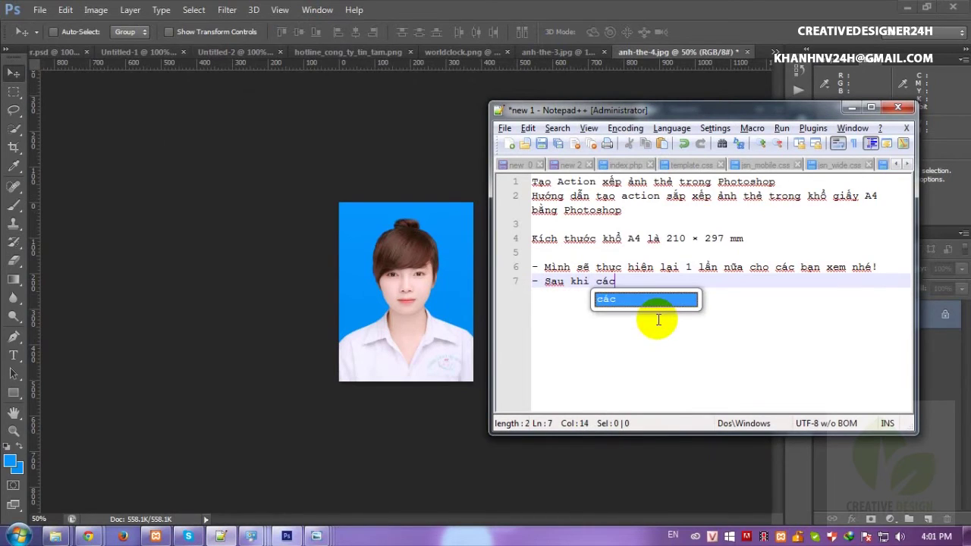
{"action": "key", "text": "BackSpace"}
{"action": "key", "text": "BackSpace"}
{"action": "key", "text": "BackSpace"}
{"action": "type", "text": "xử lý ảnh "}
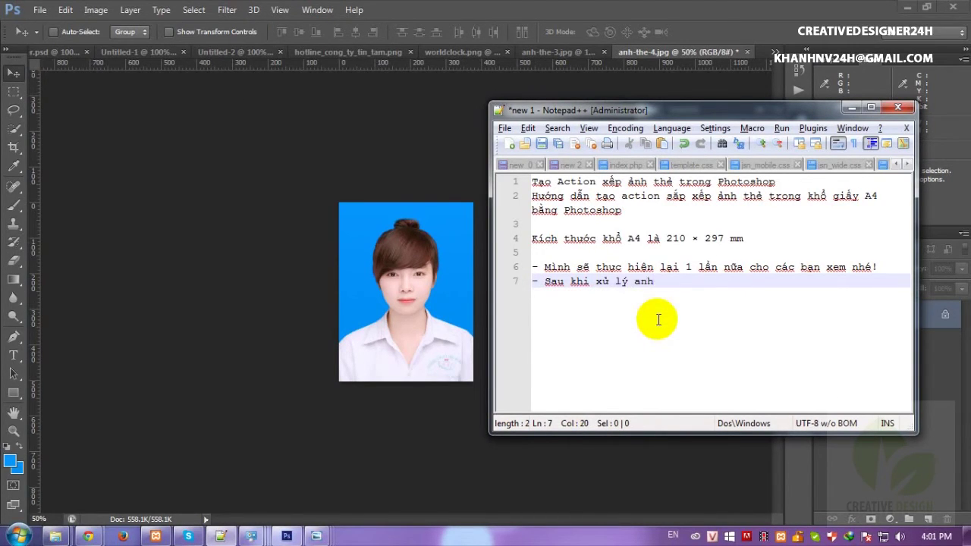
{"action": "type", "text": "A4 hoàn thành"}
{"action": "key", "text": "Return"}
{"action": "type", "text": "- Tiếp hành thực hiện action"}
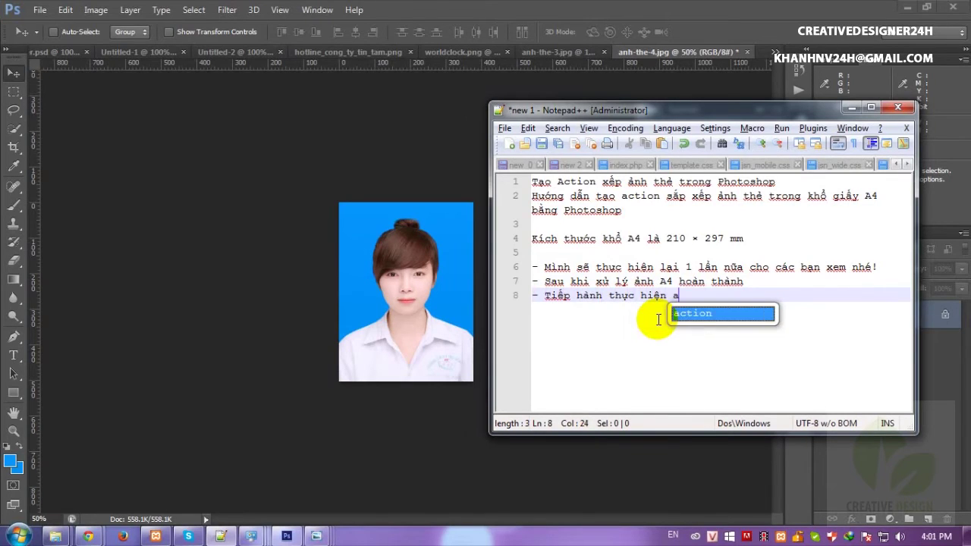
{"action": "type", "text": " sắp xếp ảnh vào khổ A4"}
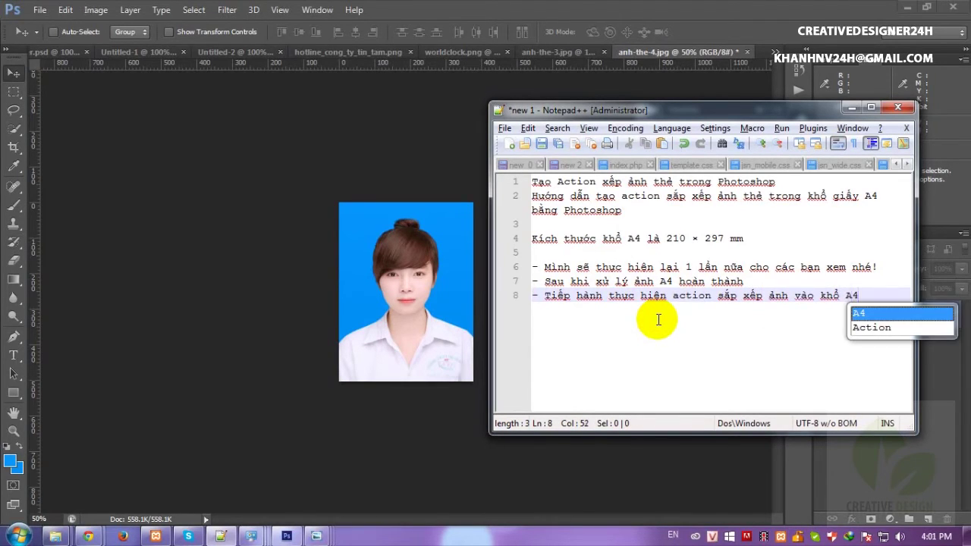
{"action": "type", "text": " như"}
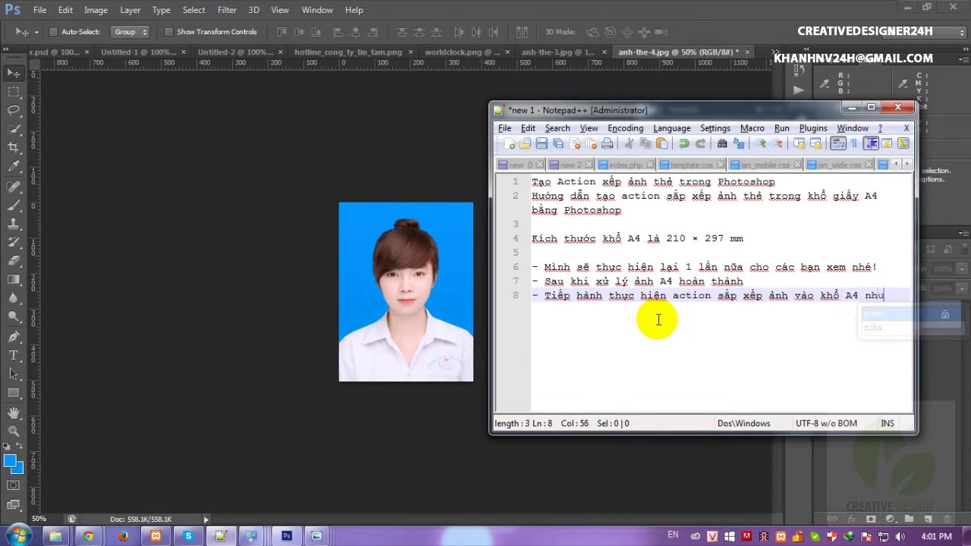
{"action": "type", "text": " sau"}
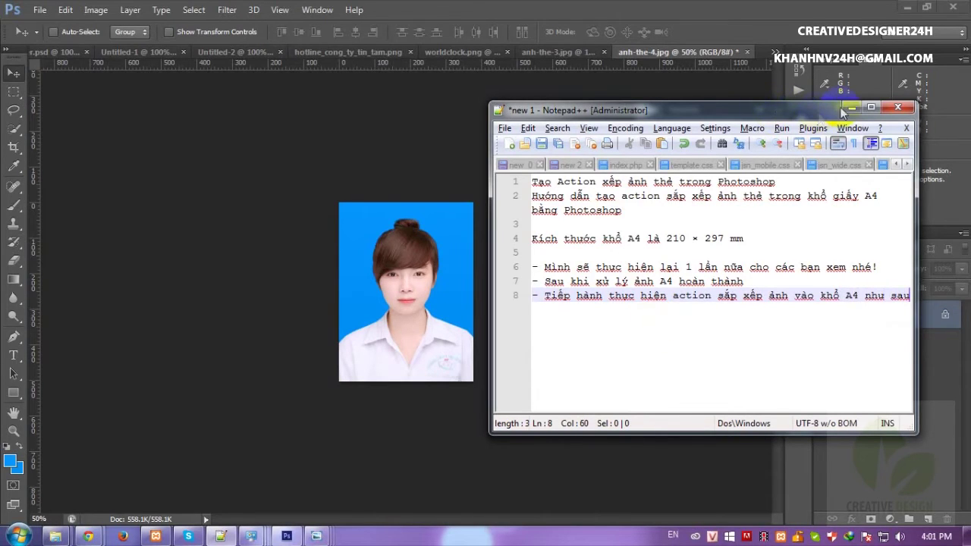
{"action": "left_click", "coordinate": [852, 107]}
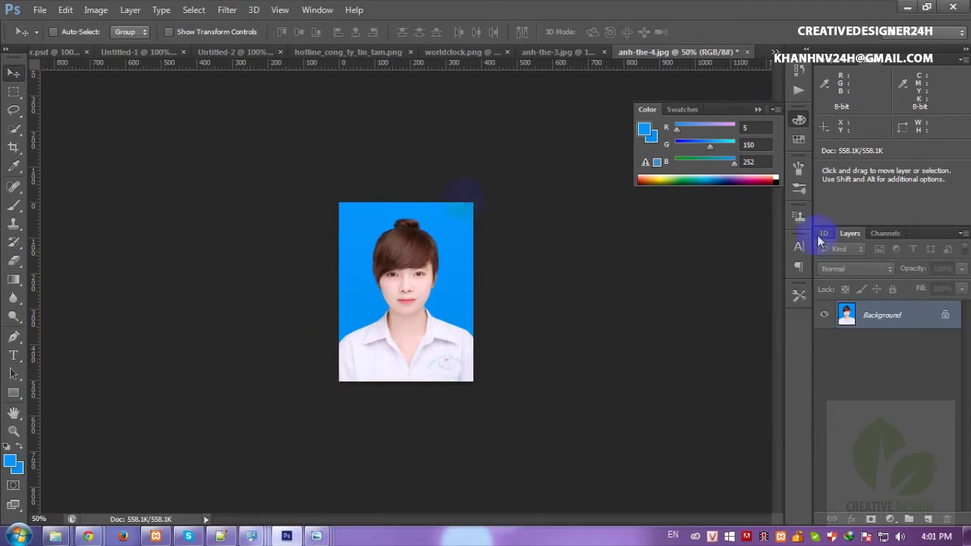
Step: Convert the locked Background layer into Layer 0, then bring Notepad++ back to the front
{"action": "double_click", "coordinate": [867, 327]}
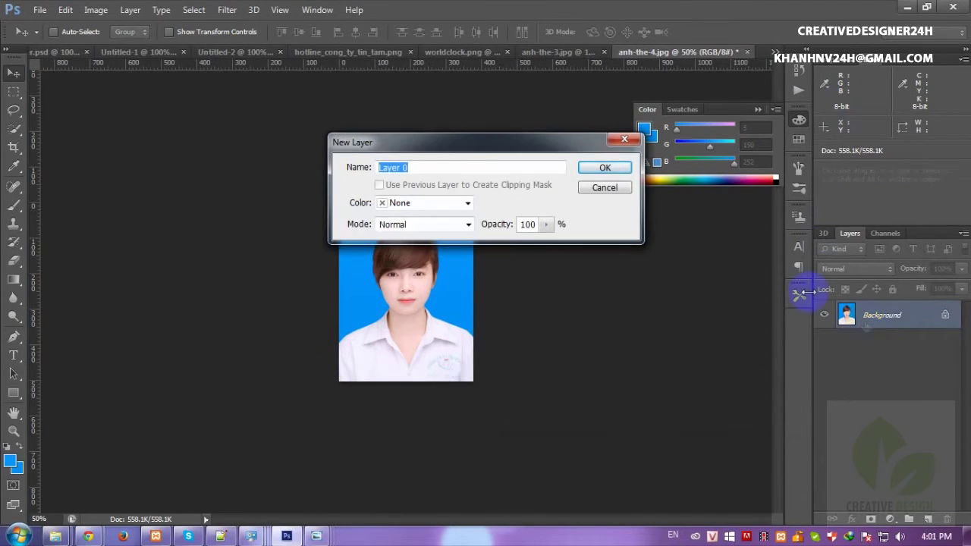
{"action": "left_click", "coordinate": [605, 186]}
{"action": "double_click", "coordinate": [856, 317]}
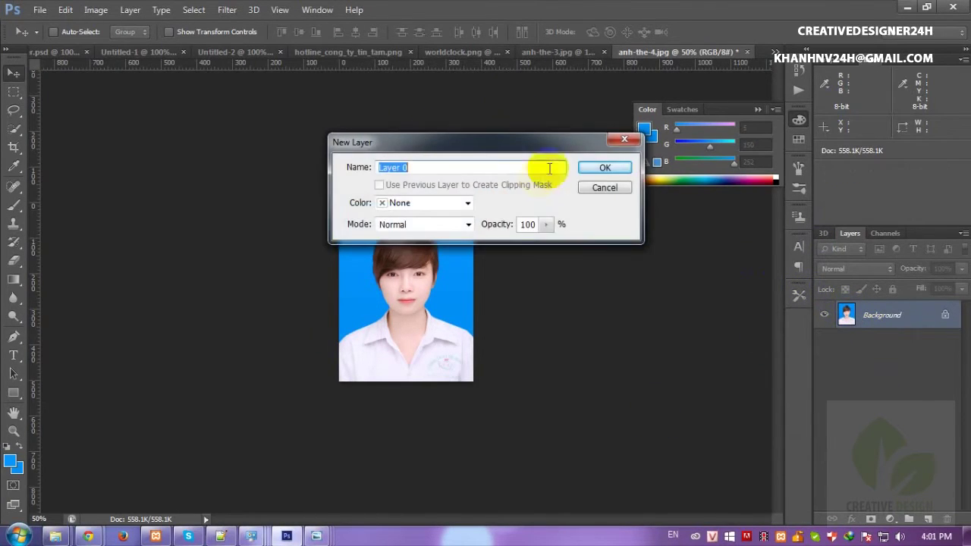
{"action": "left_click", "coordinate": [608, 167]}
{"action": "left_click", "coordinate": [318, 11]}
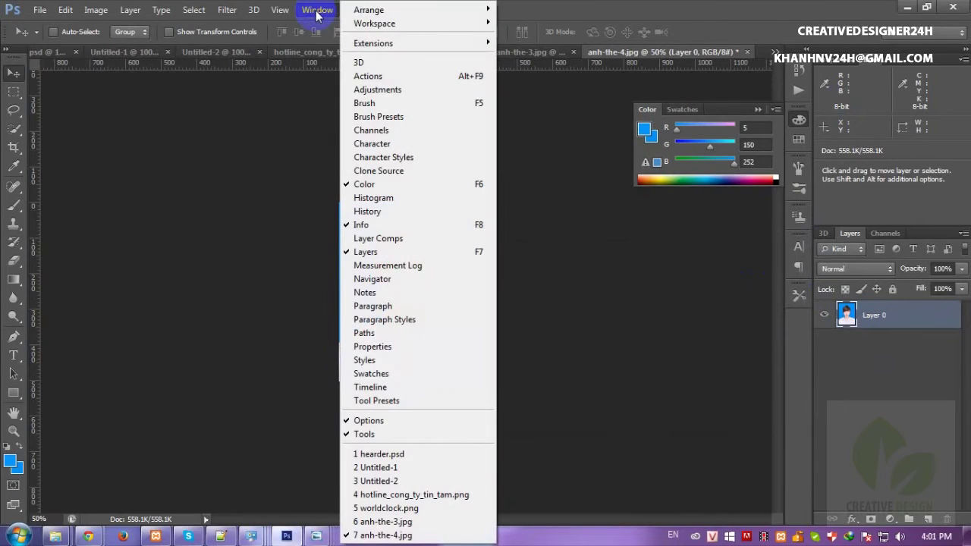
{"action": "left_click", "coordinate": [633, 219]}
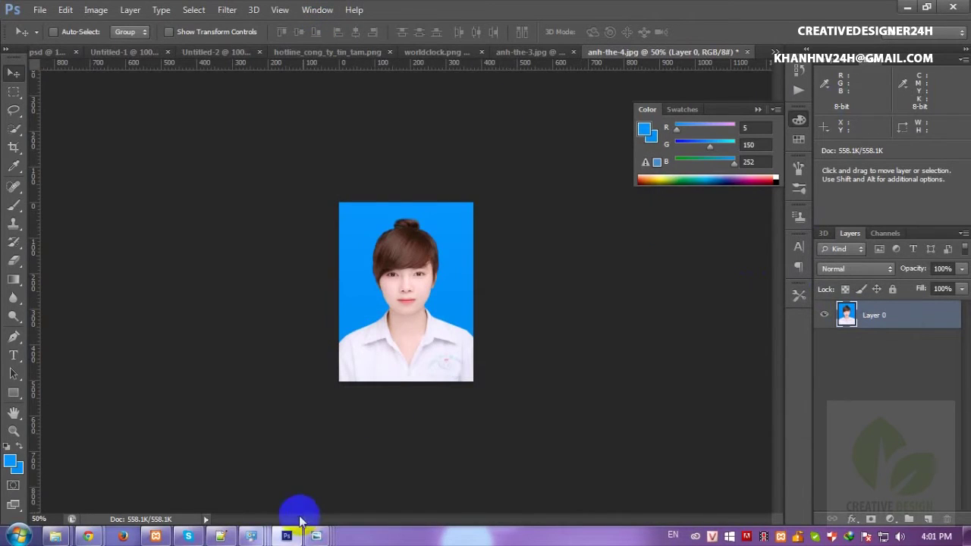
{"action": "left_click", "coordinate": [239, 534]}
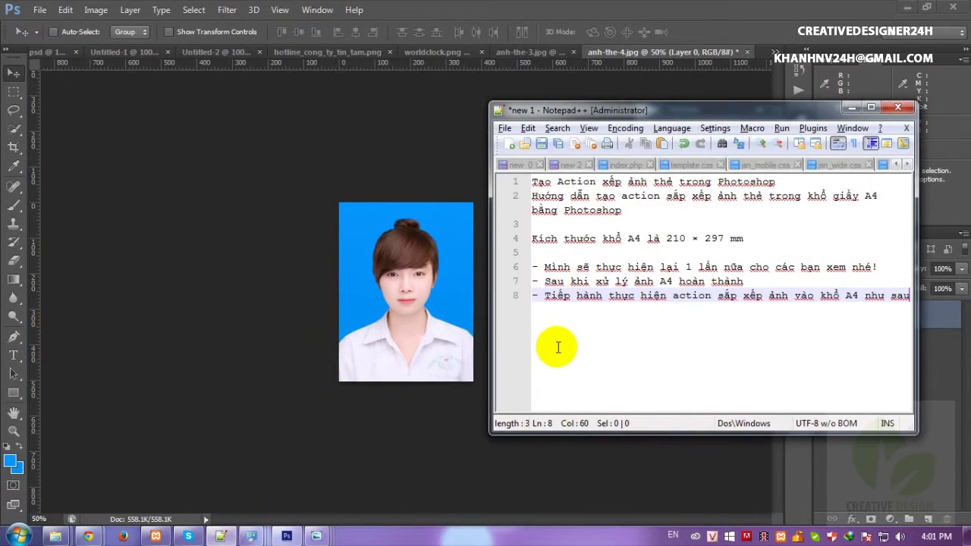
Step: Start note line 9 with '- Các bạn Nhấn', telling viewers which key to press
{"action": "key", "text": "Return"}
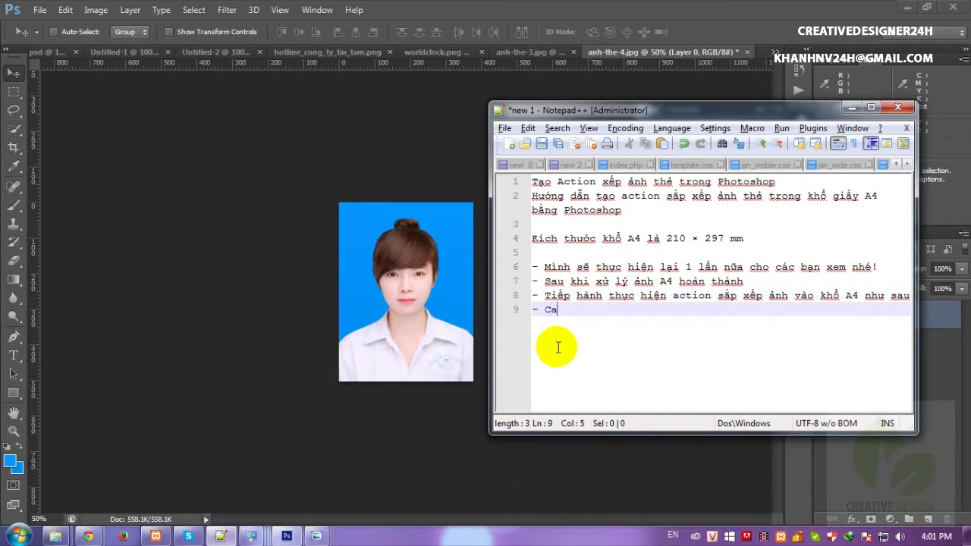
{"action": "type", "text": "bận "}
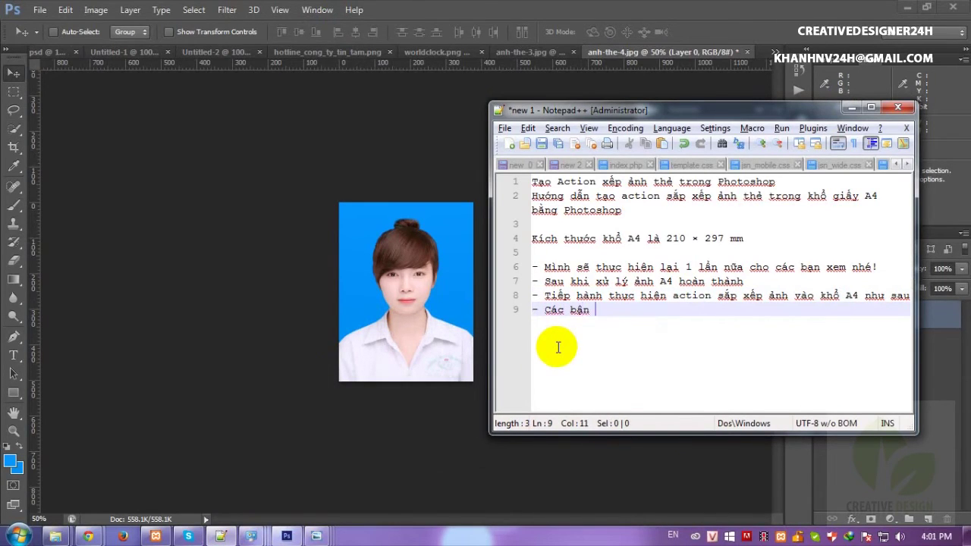
{"action": "type", "text": "n N"}
{"action": "type", "text": "nhe"}
Step: Run the F2 action past its warnings to tile the ID photo across the A4 page
{"action": "left_click", "coordinate": [373, 407]}
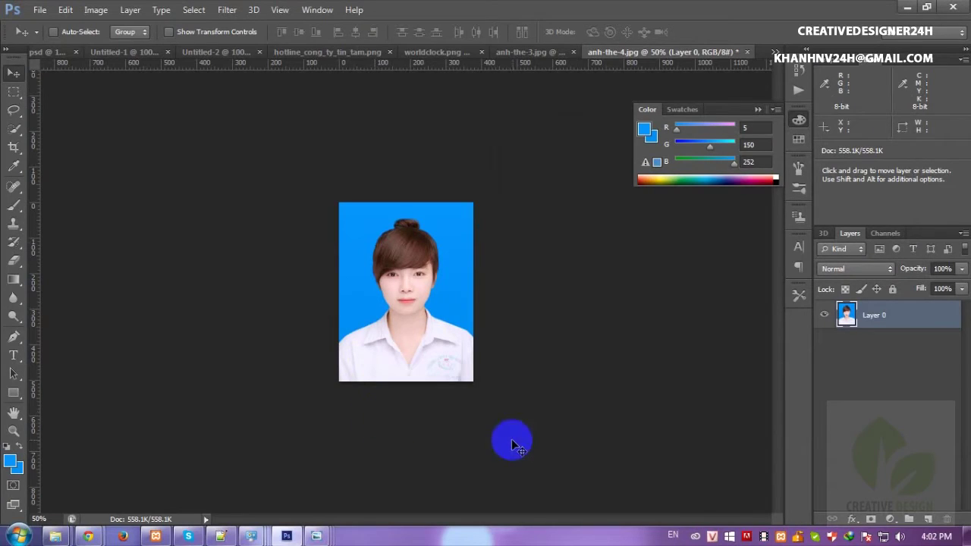
{"action": "key", "text": "F2"}
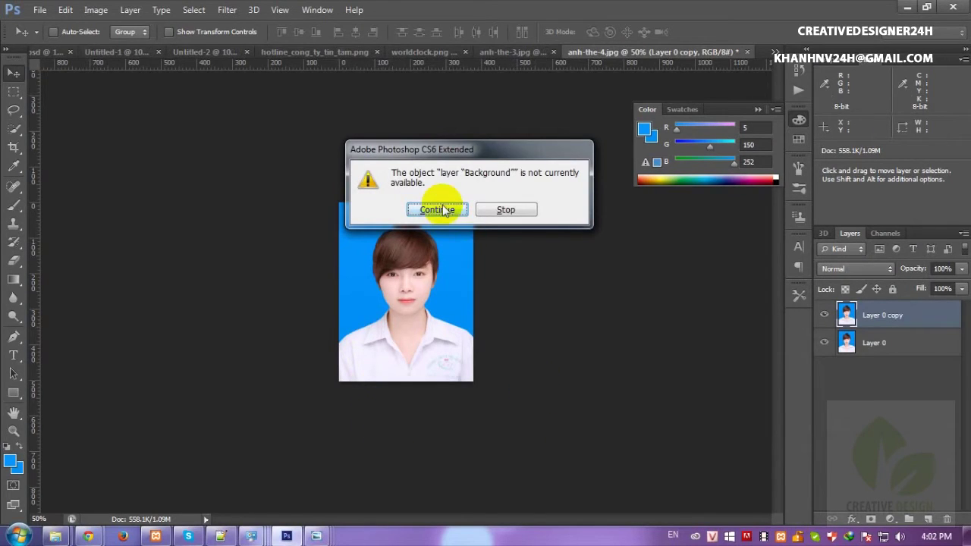
{"action": "left_click", "coordinate": [440, 210]}
{"action": "left_click", "coordinate": [438, 209]}
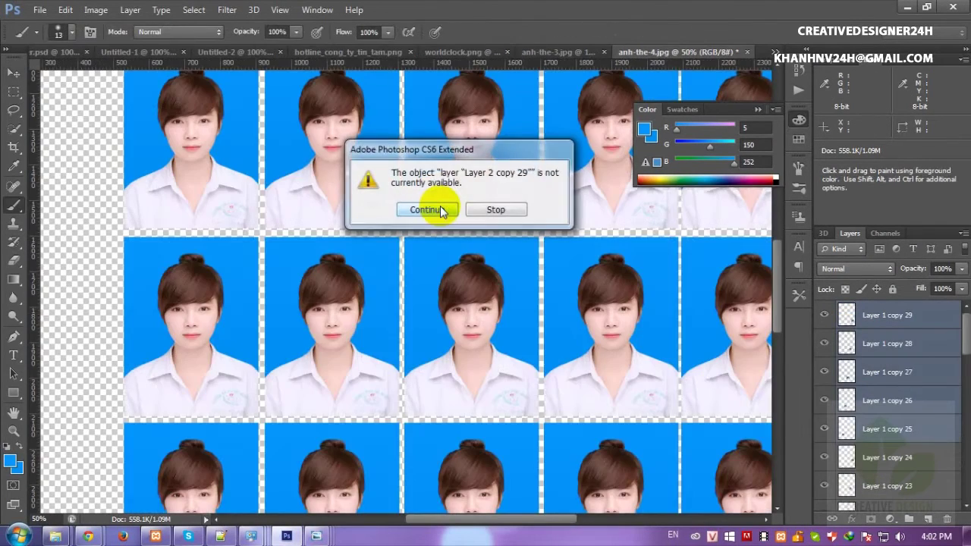
{"action": "left_click", "coordinate": [441, 210]}
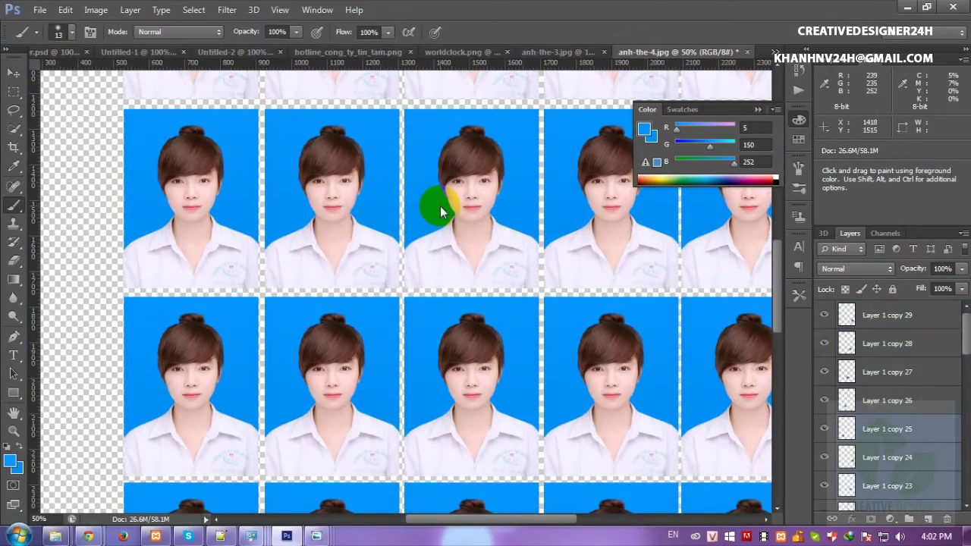
{"action": "key", "text": "ctrl+minus"}
{"action": "key", "text": "ctrl+minus"}
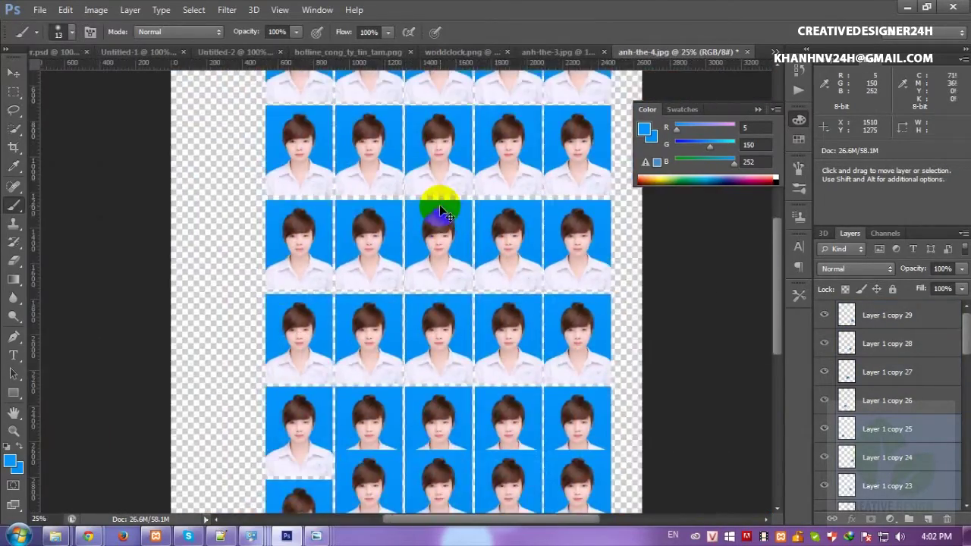
{"action": "key", "text": "ctrl+minus"}
{"action": "key", "text": "ctrl+minus"}
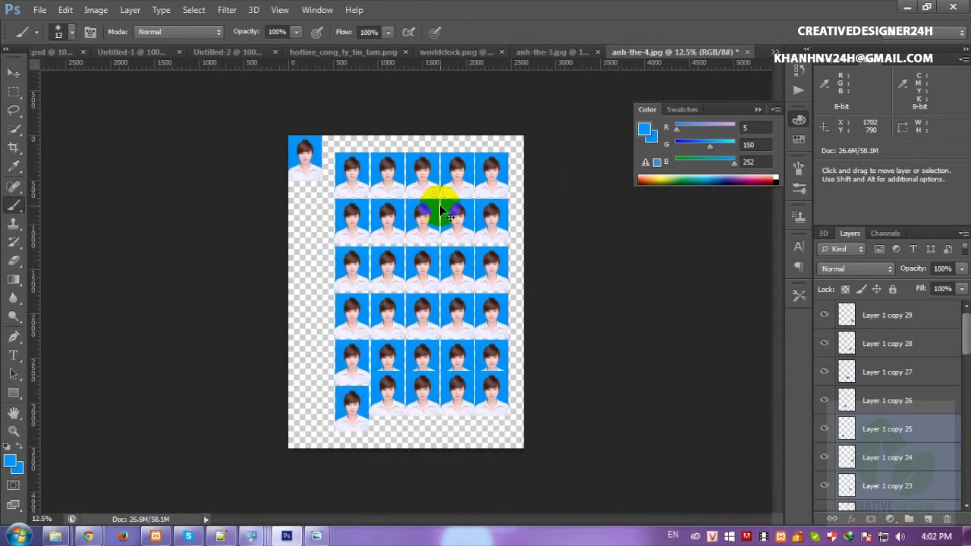
{"action": "key", "text": "ctrl+plus"}
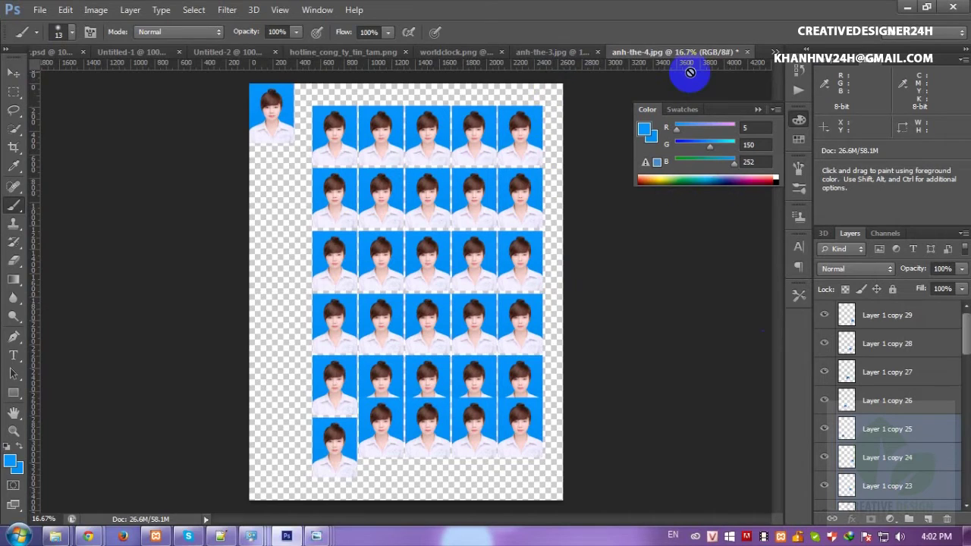
Step: Show the History panel and enlarge its list of states
{"action": "left_click", "coordinate": [317, 10]}
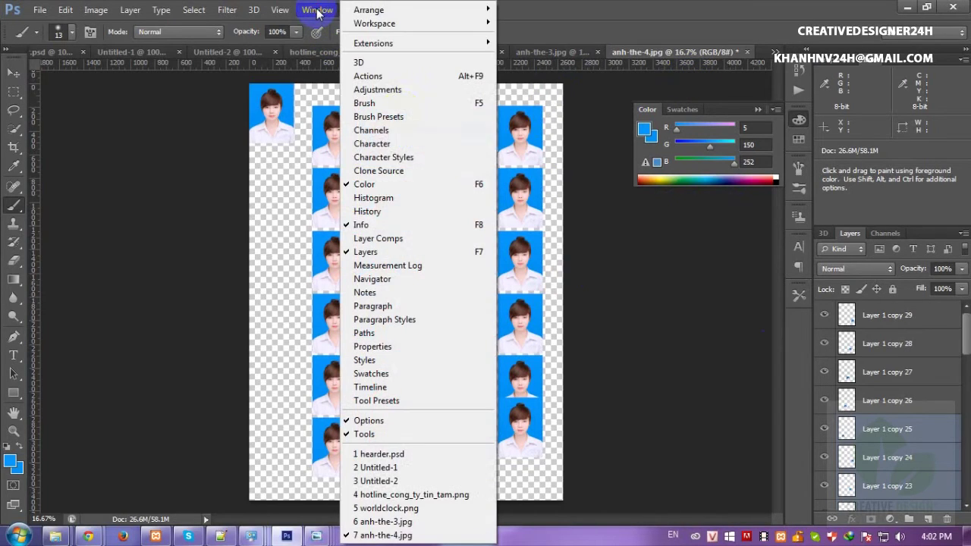
{"action": "left_click", "coordinate": [368, 211]}
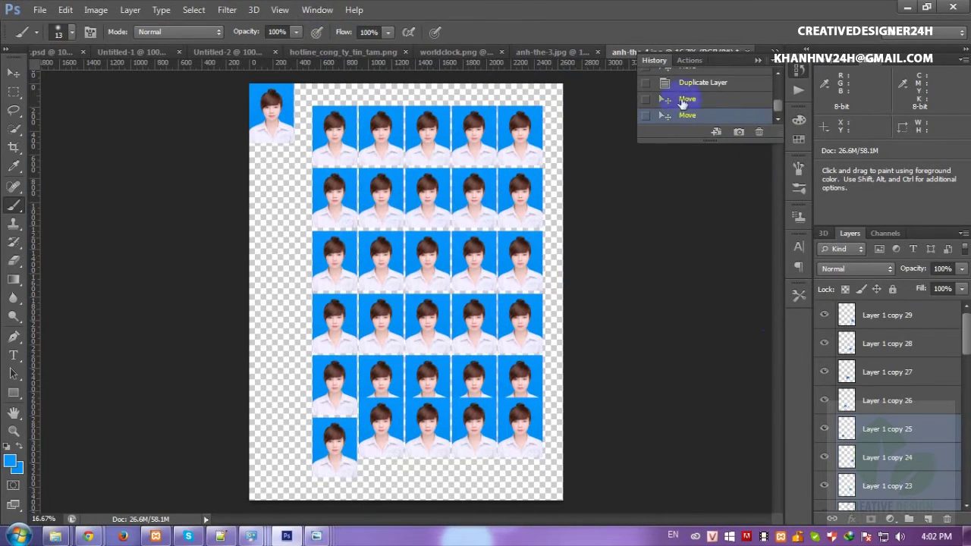
{"action": "left_click", "coordinate": [698, 83]}
{"action": "left_click_drag", "start_coordinate": [706, 144], "coordinate": [704, 364]}
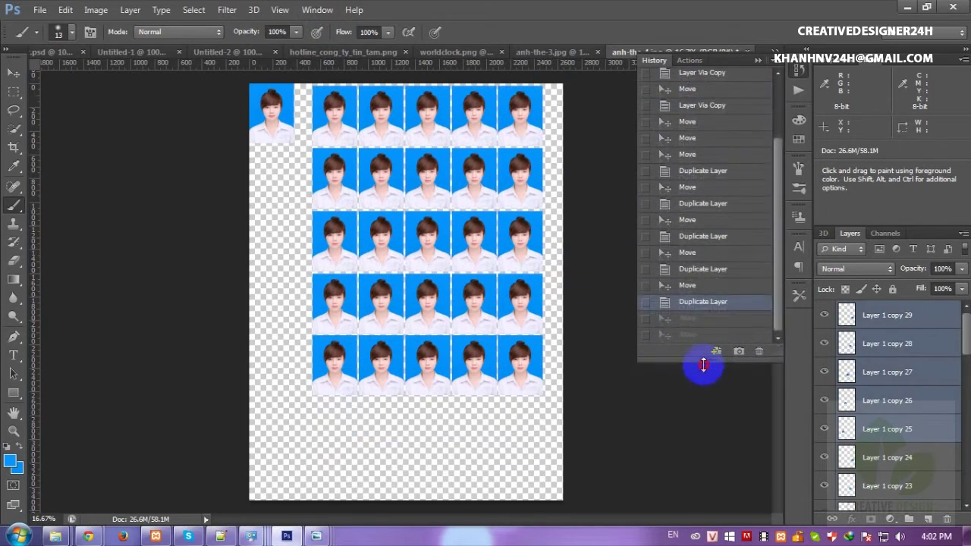
Step: Step through the early history states between the single photo and the first moves
{"action": "left_click", "coordinate": [704, 82]}
{"action": "scroll", "coordinate": [723, 185], "scroll_direction": "up", "scroll_amount": 3}
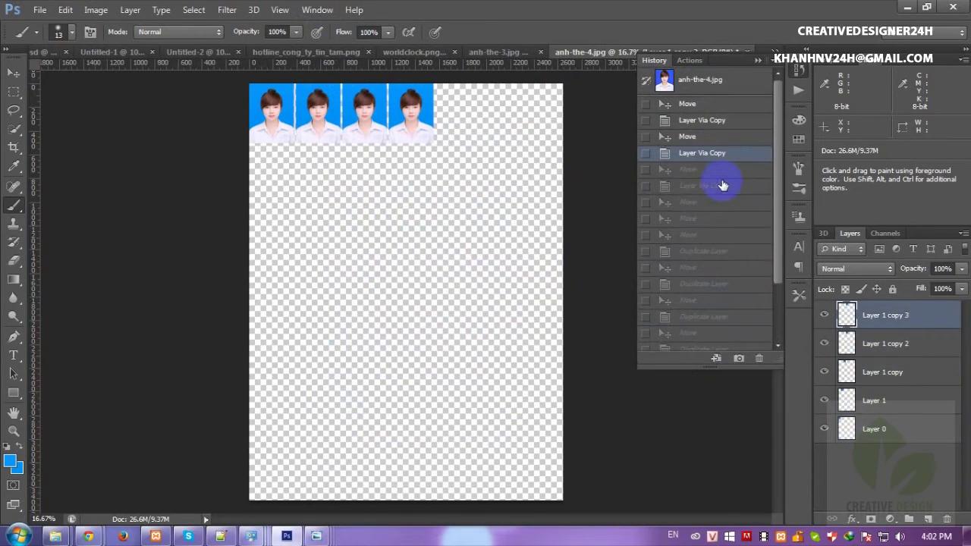
{"action": "left_click", "coordinate": [707, 87]}
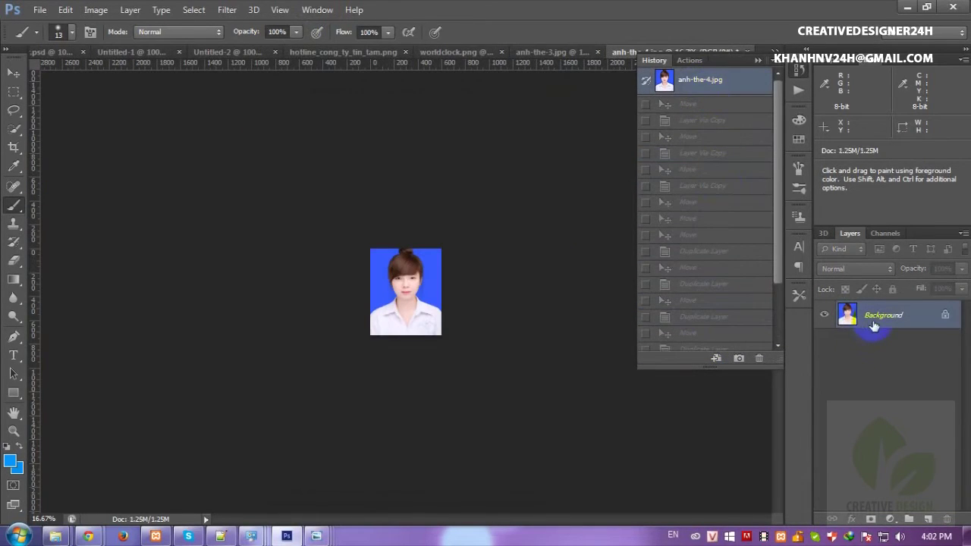
{"action": "left_click", "coordinate": [692, 123]}
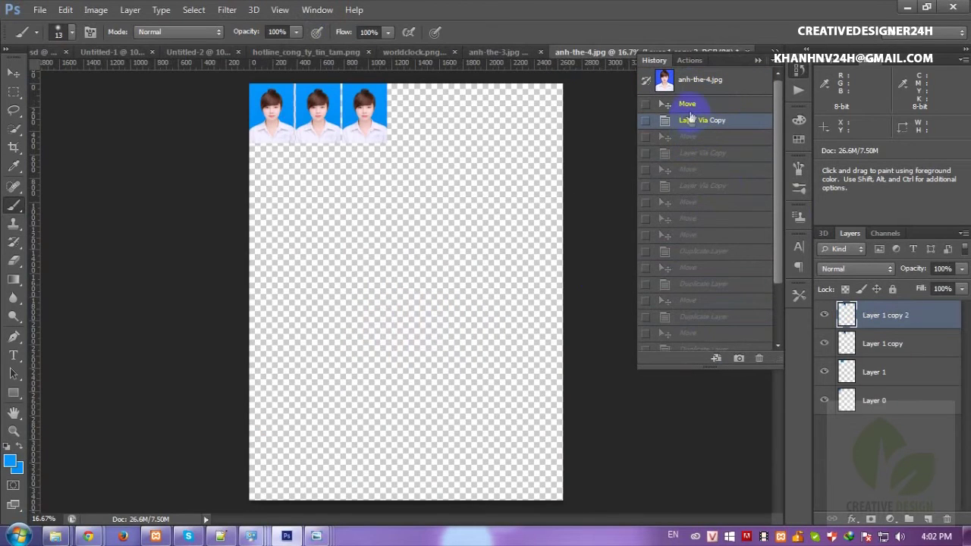
{"action": "left_click", "coordinate": [690, 106]}
{"action": "left_click", "coordinate": [691, 90]}
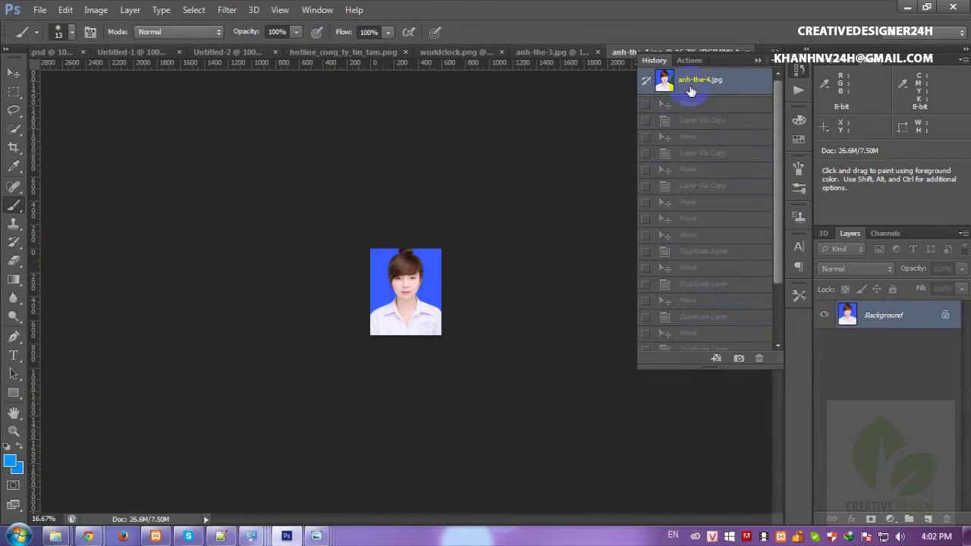
{"action": "left_click", "coordinate": [687, 104]}
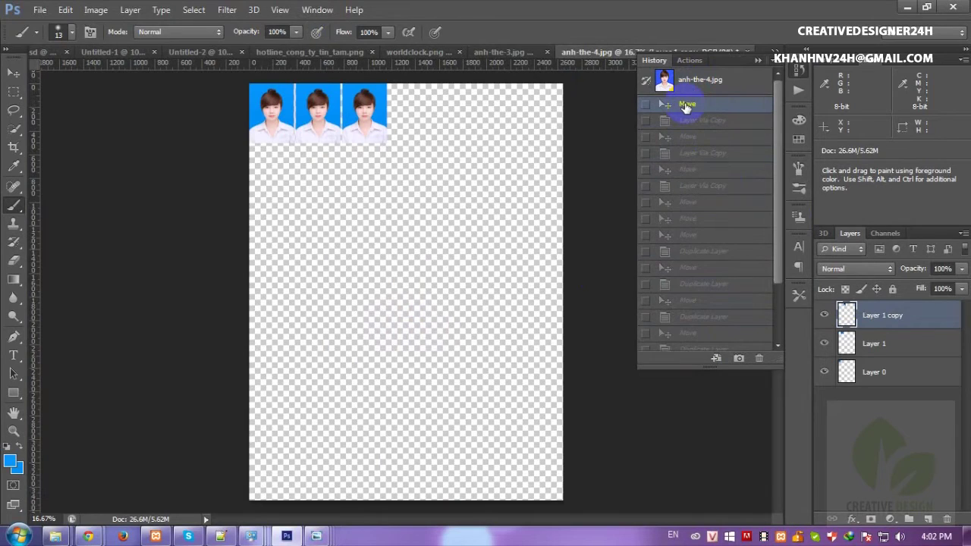
Step: Step back from the full grid, removing row duplications, to the four-photo stage
{"action": "left_click_drag", "start_coordinate": [781, 241], "coordinate": [778, 330]}
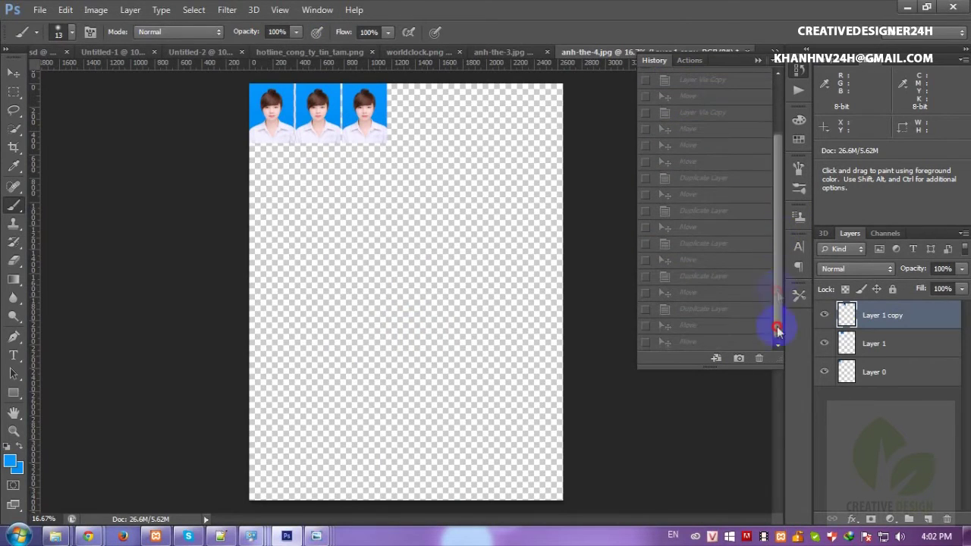
{"action": "left_click", "coordinate": [705, 345]}
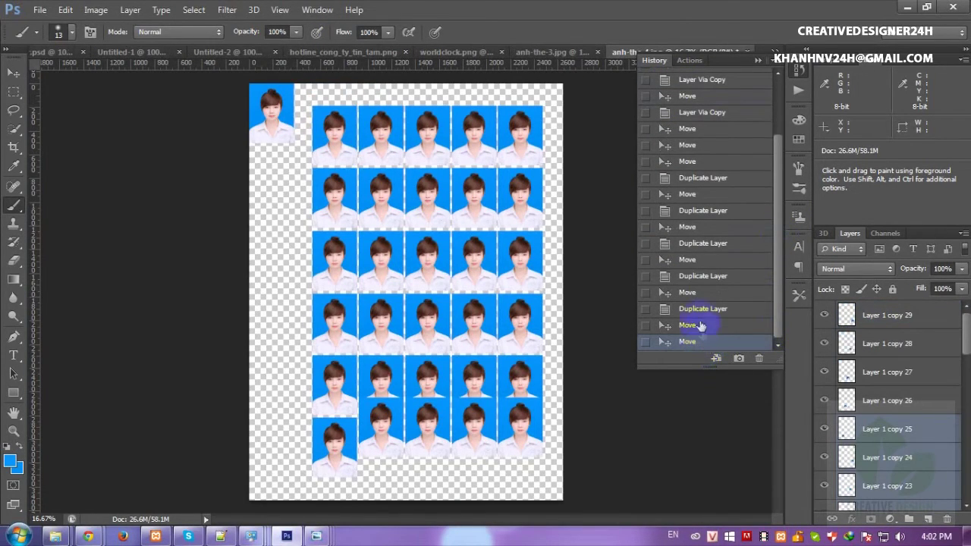
{"action": "left_click", "coordinate": [705, 296]}
{"action": "left_click", "coordinate": [704, 276]}
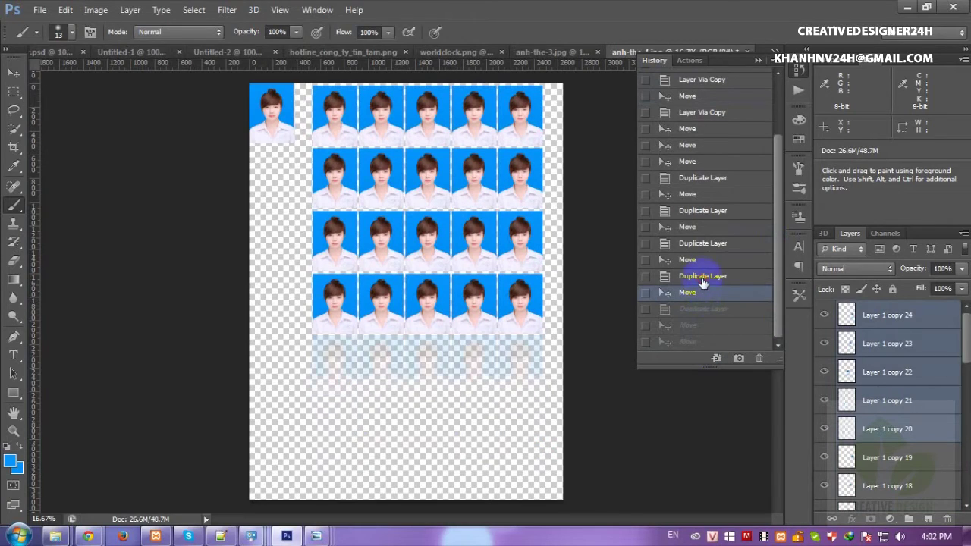
{"action": "left_click", "coordinate": [703, 261]}
{"action": "left_click", "coordinate": [695, 244]}
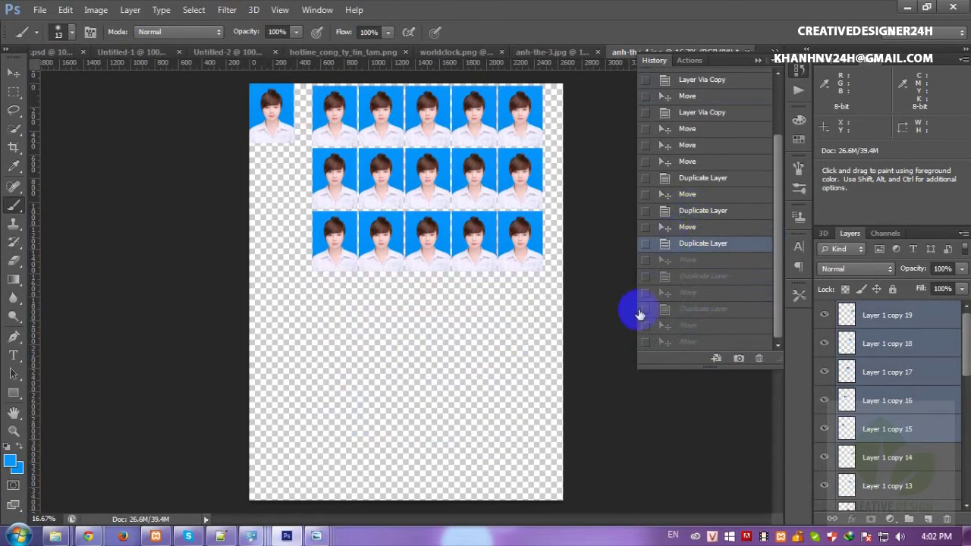
{"action": "left_click", "coordinate": [702, 81]}
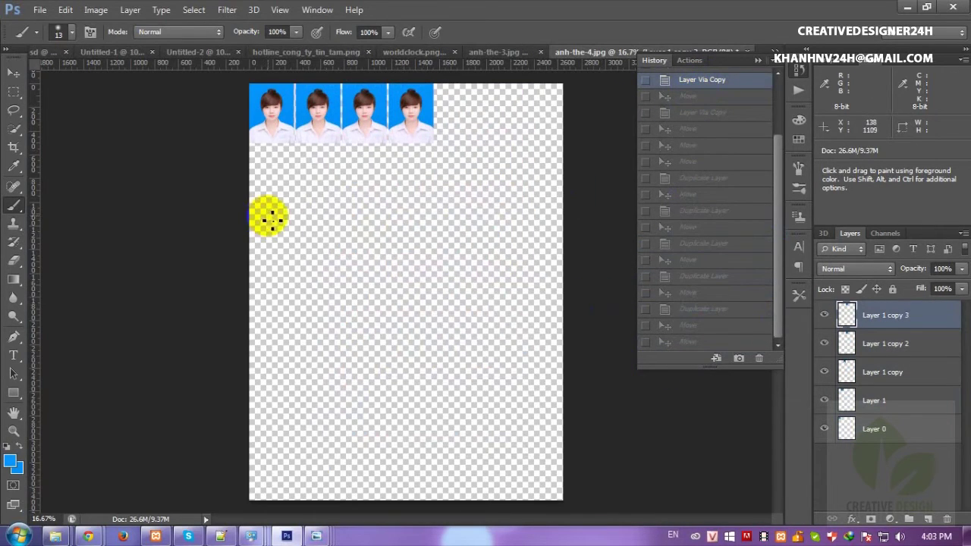
Step: Merge all the layers into one
{"action": "key", "text": "ctrl+plus"}
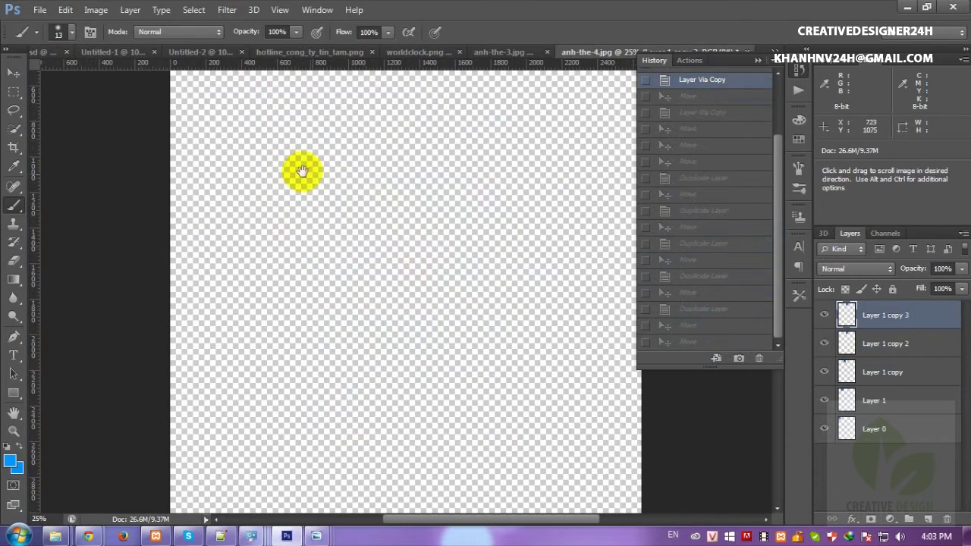
{"action": "left_click", "coordinate": [899, 431], "text": "shift"}
{"action": "right_click", "coordinate": [890, 429]}
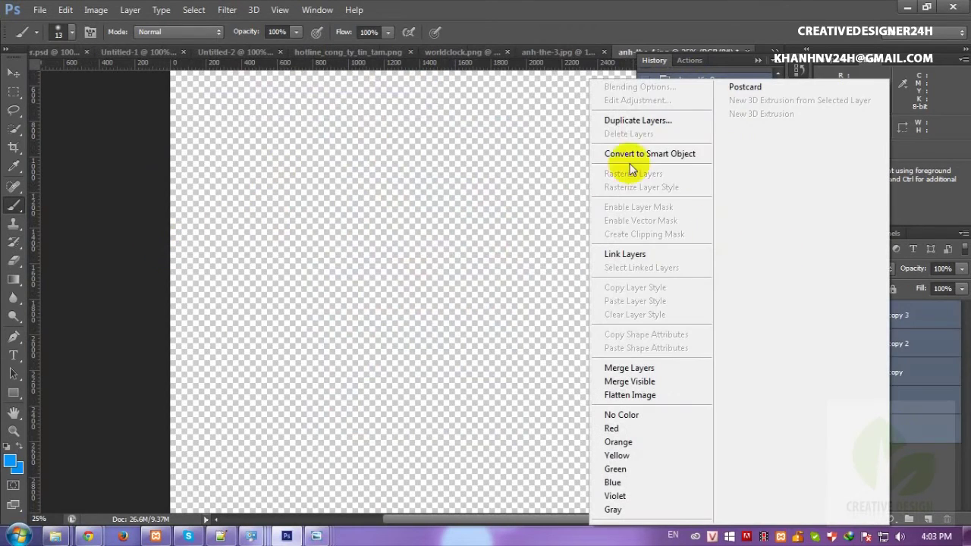
{"action": "left_click", "coordinate": [615, 366]}
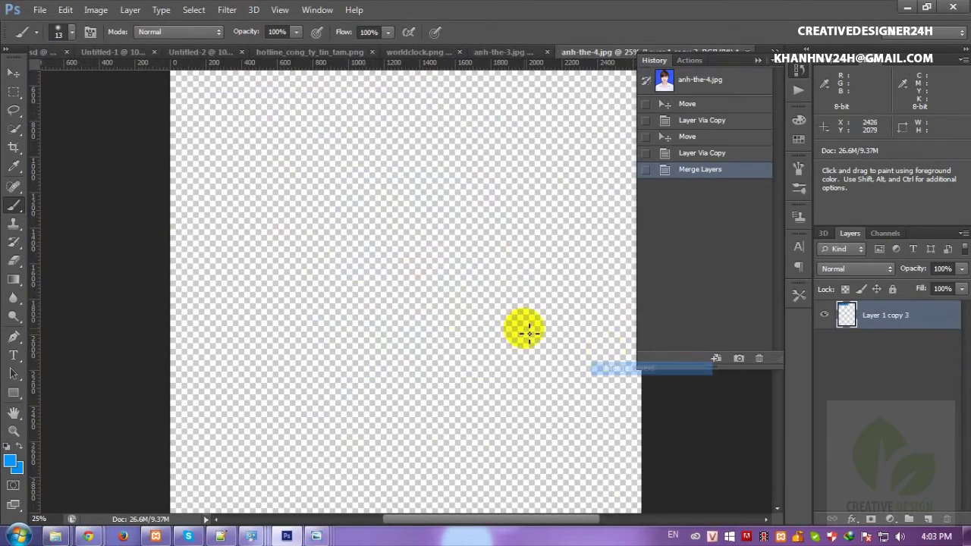
Step: Delete the three right-hand photos with a rectangular selection, then deselect
{"action": "left_click_drag", "start_coordinate": [347, 157], "coordinate": [322, 239]}
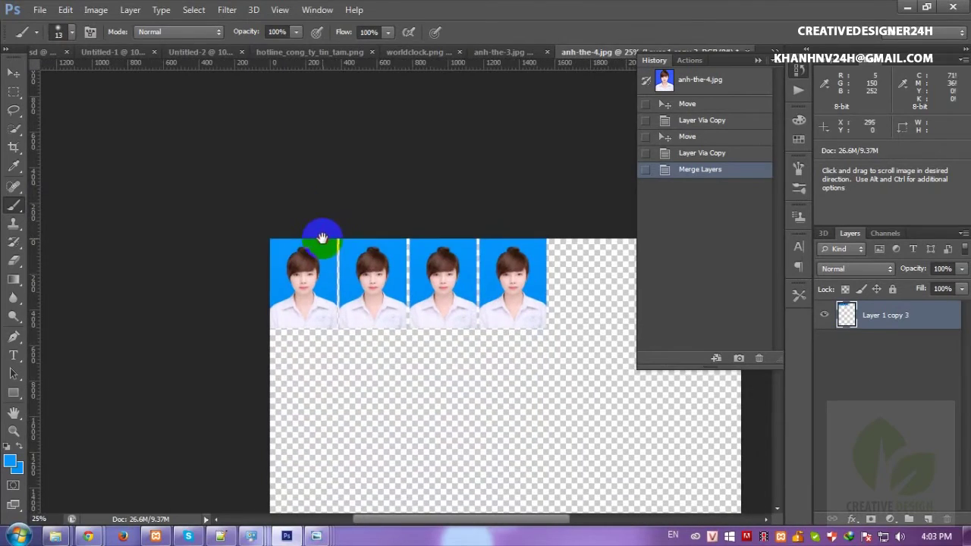
{"action": "key", "text": "ctrl+minus"}
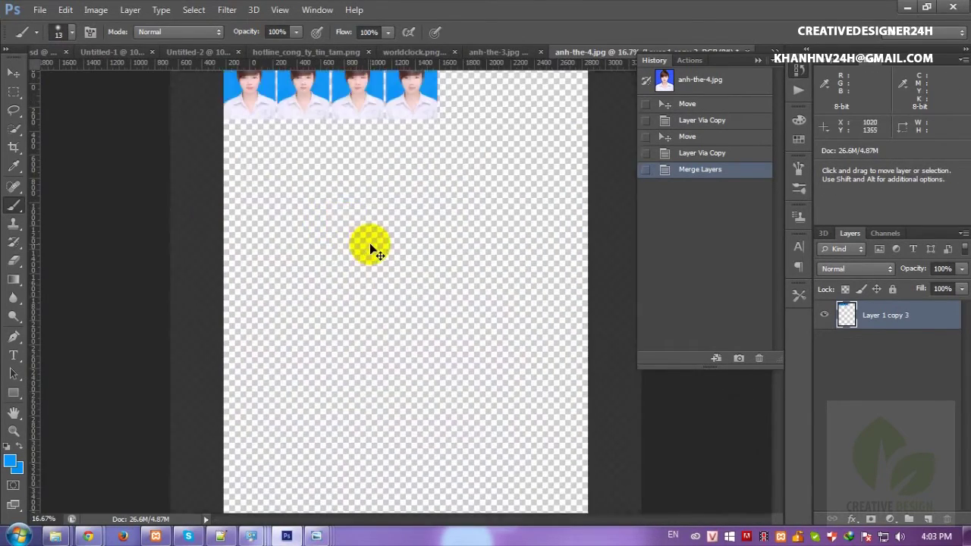
{"action": "key", "text": "ctrl+plus"}
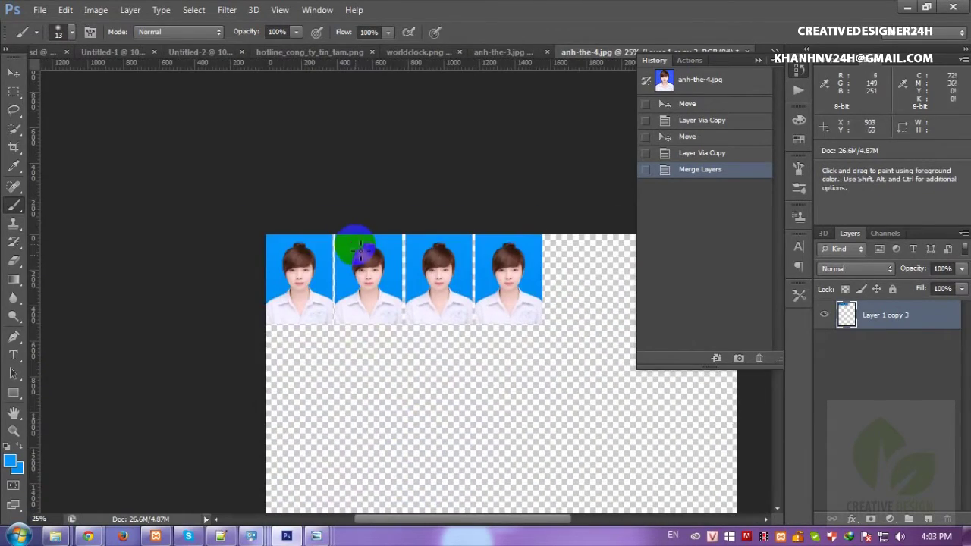
{"action": "key", "text": "m"}
{"action": "left_click_drag", "start_coordinate": [334, 236], "coordinate": [386, 334]}
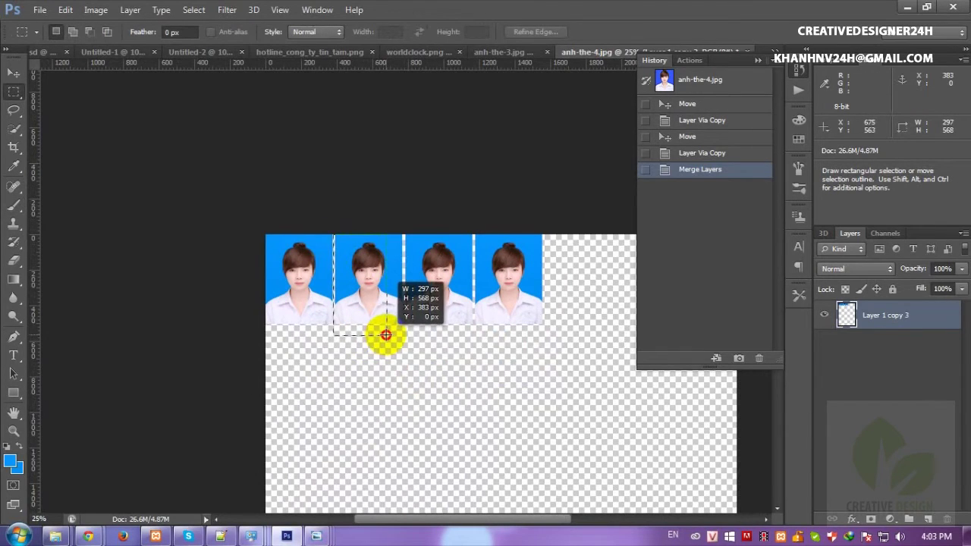
{"action": "left_click_drag", "start_coordinate": [386, 335], "coordinate": [562, 353]}
{"action": "key", "text": "Delete"}
{"action": "key", "text": "ctrl+d"}
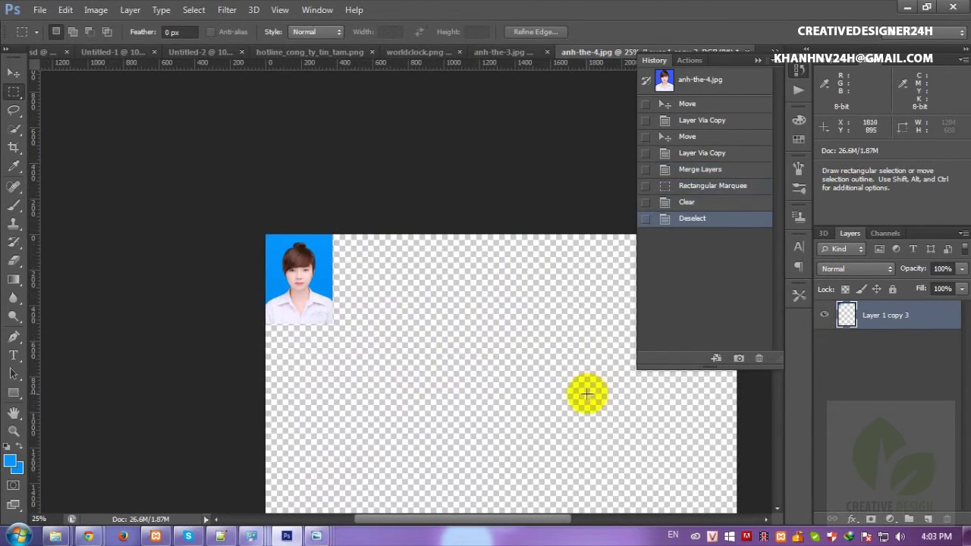
Step: Trim the empty canvas so only the single ID photo remains
{"action": "left_click", "coordinate": [96, 10]}
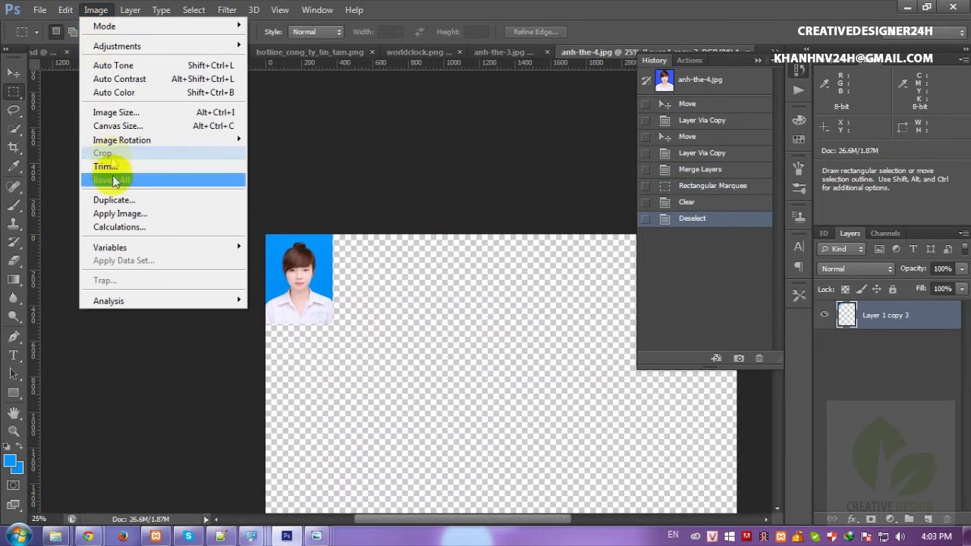
{"action": "left_click", "coordinate": [102, 167]}
{"action": "key", "text": "m"}
{"action": "left_click", "coordinate": [553, 156]}
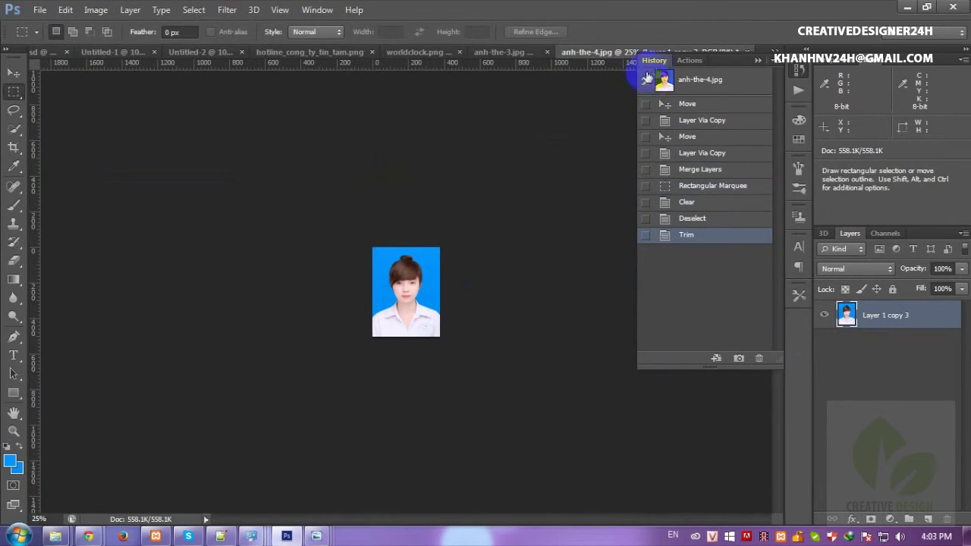
{"action": "left_click", "coordinate": [220, 536]}
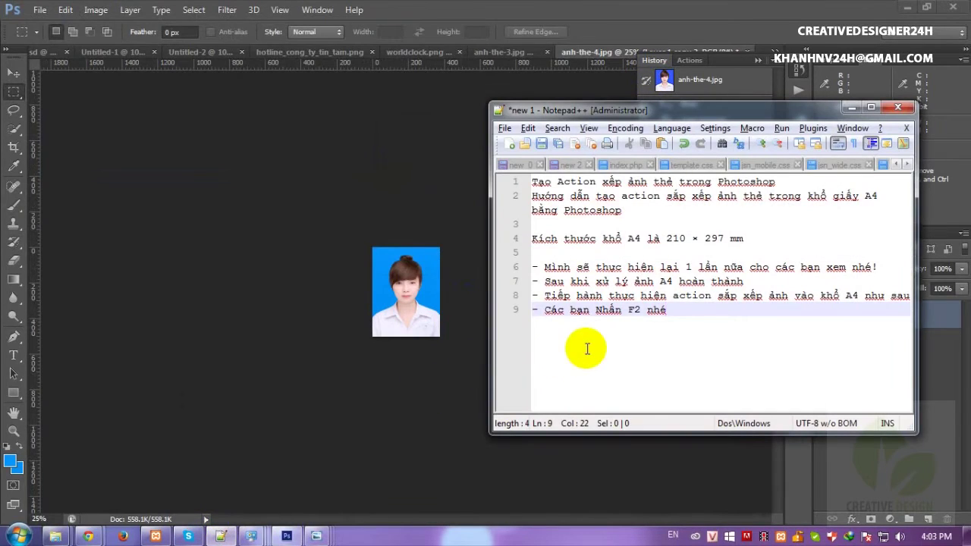
Step: Add note line 10 '- Thực hiện lại action', then return to Photoshop
{"action": "key", "text": "Return"}
{"action": "type", "text": "- Thụ"}
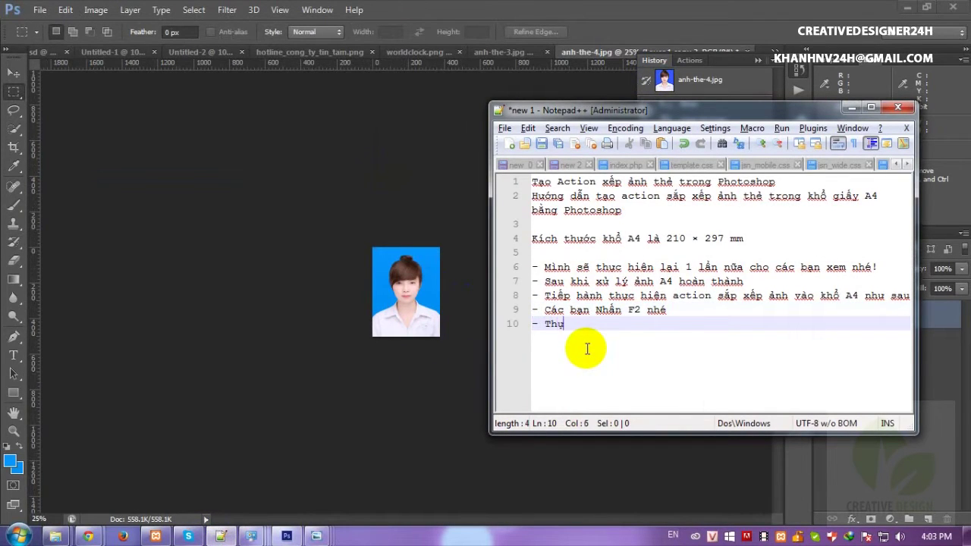
{"action": "type", "text": "c hiện"}
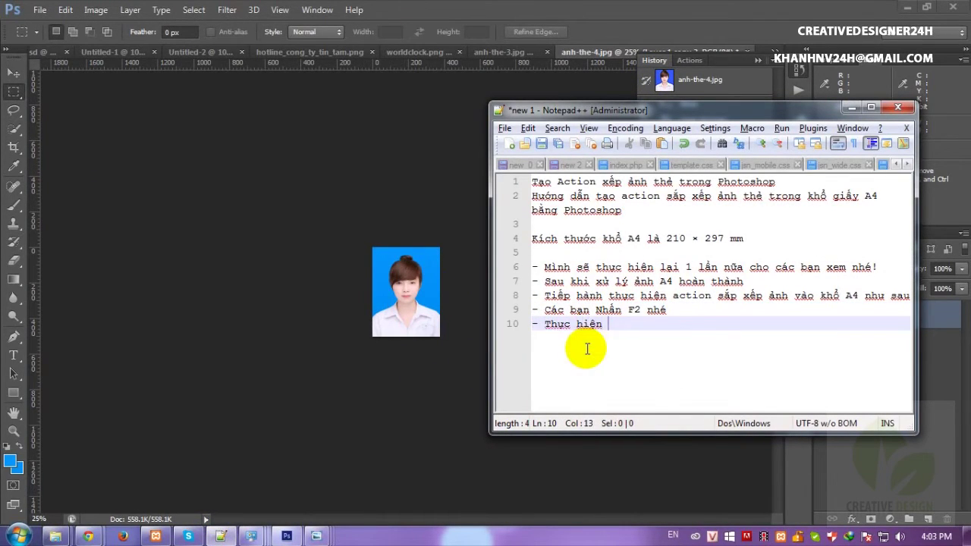
{"action": "type", "text": "lại action nhé"}
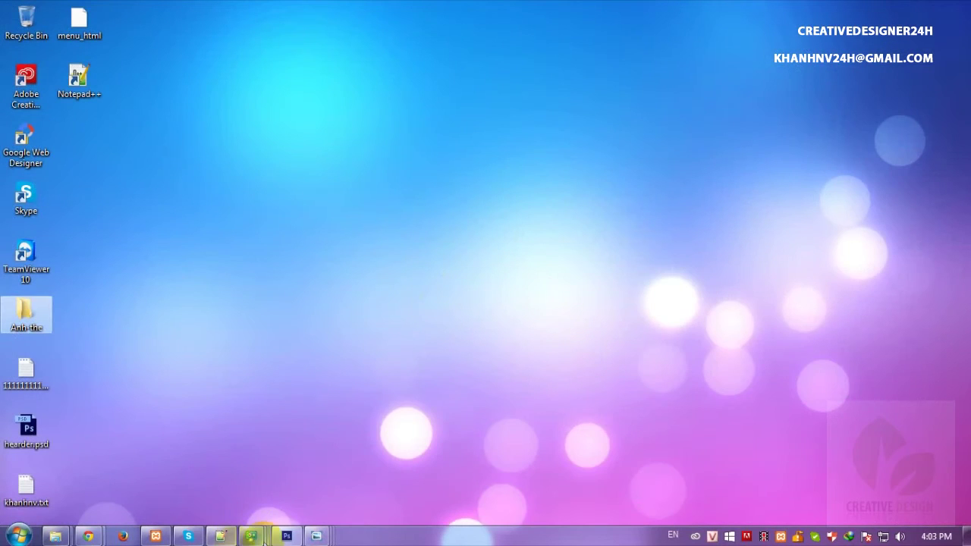
{"action": "left_click", "coordinate": [287, 536]}
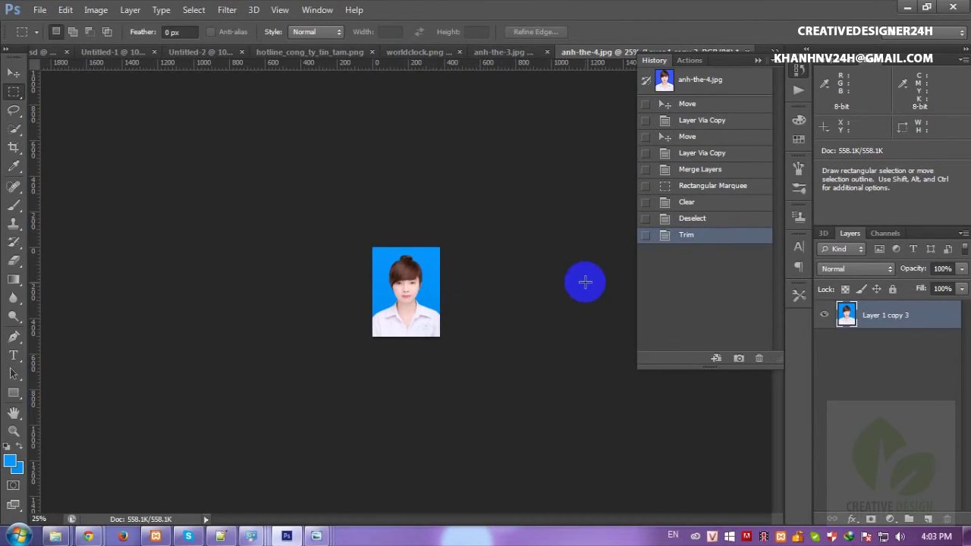
Step: Show the Actions panel and expand Action anh-the-3x4cm to list its steps
{"action": "left_click", "coordinate": [317, 10]}
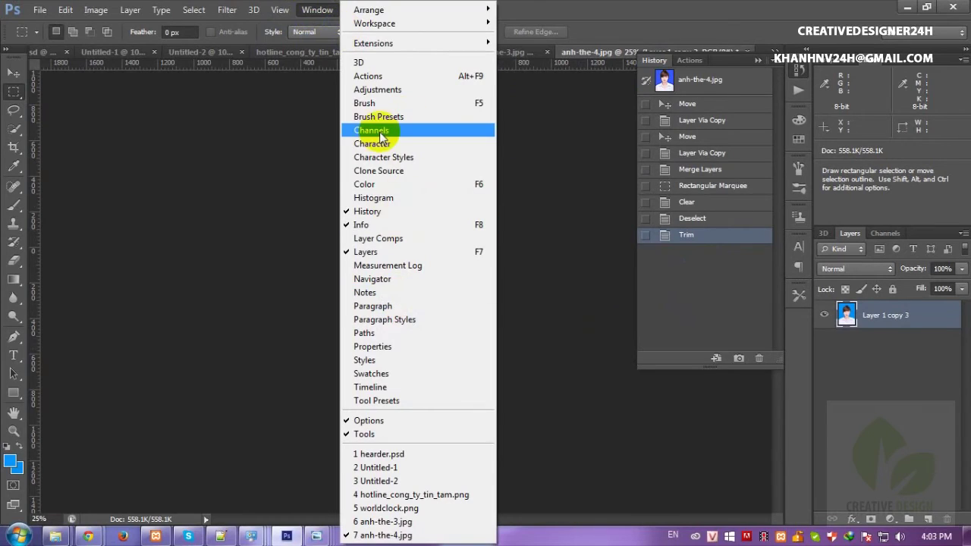
{"action": "left_click", "coordinate": [371, 77]}
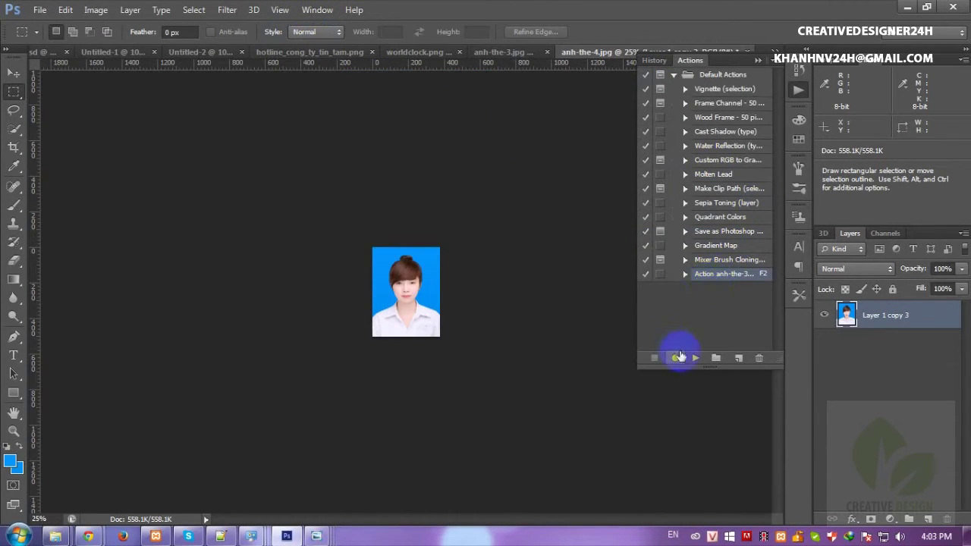
{"action": "left_click", "coordinate": [660, 274]}
{"action": "left_click", "coordinate": [483, 213]}
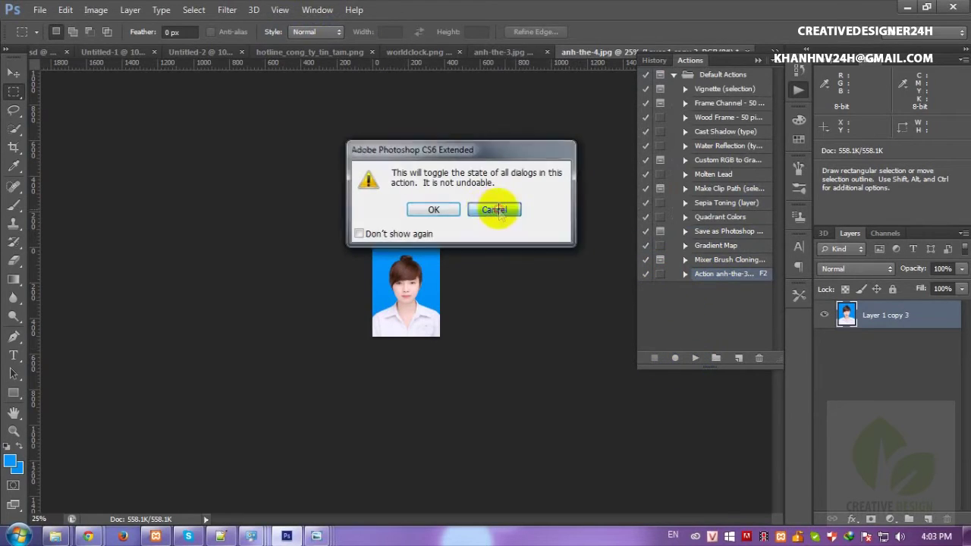
{"action": "left_click", "coordinate": [686, 275]}
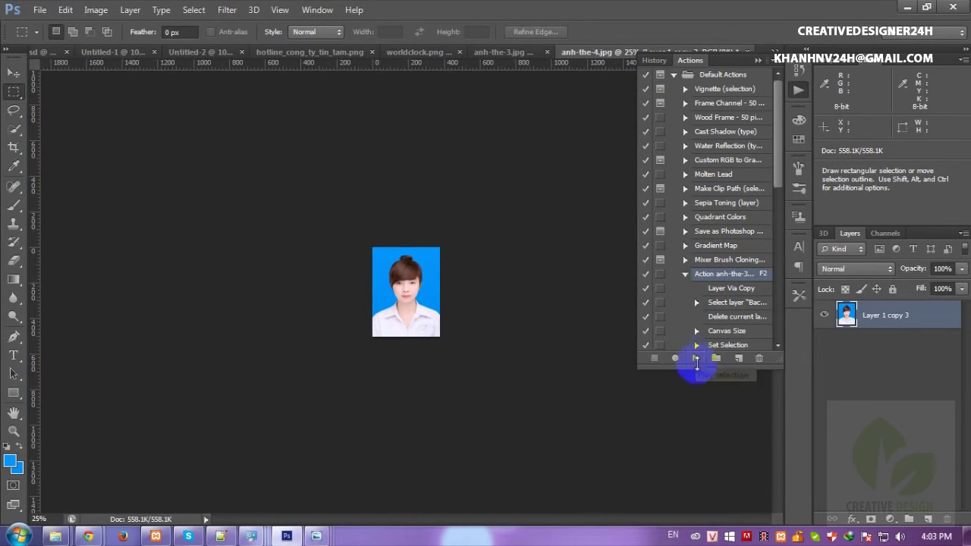
Step: Play the anh-the-3x4cm action past the missing-layer errors, filling the page with photo copies
{"action": "left_click", "coordinate": [696, 361]}
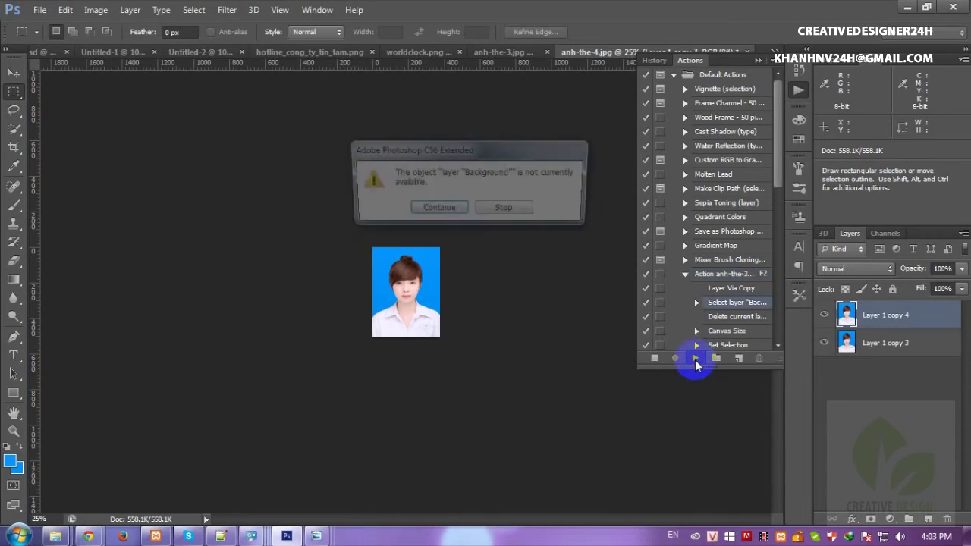
{"action": "left_click", "coordinate": [436, 210]}
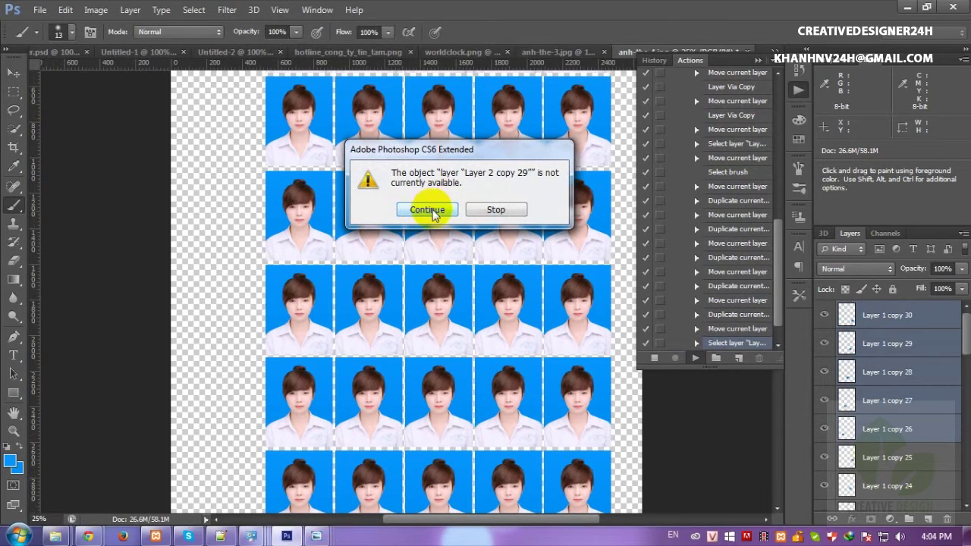
{"action": "left_click", "coordinate": [483, 216]}
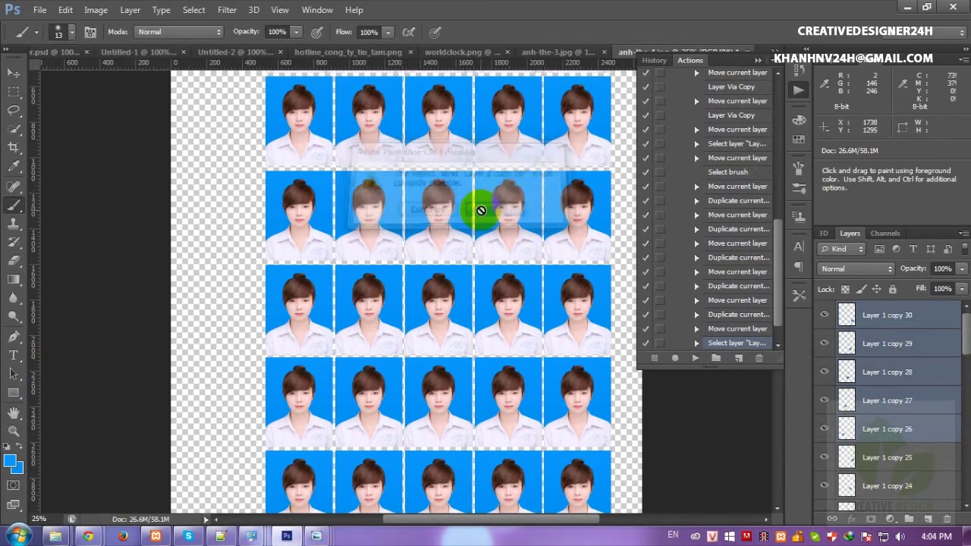
{"action": "key", "text": "ctrl+minus"}
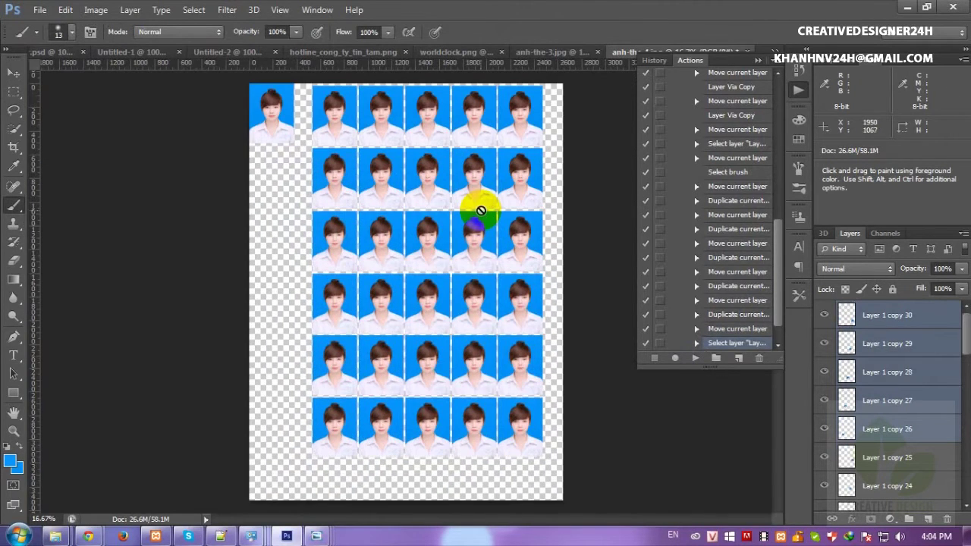
{"action": "left_click", "coordinate": [496, 362]}
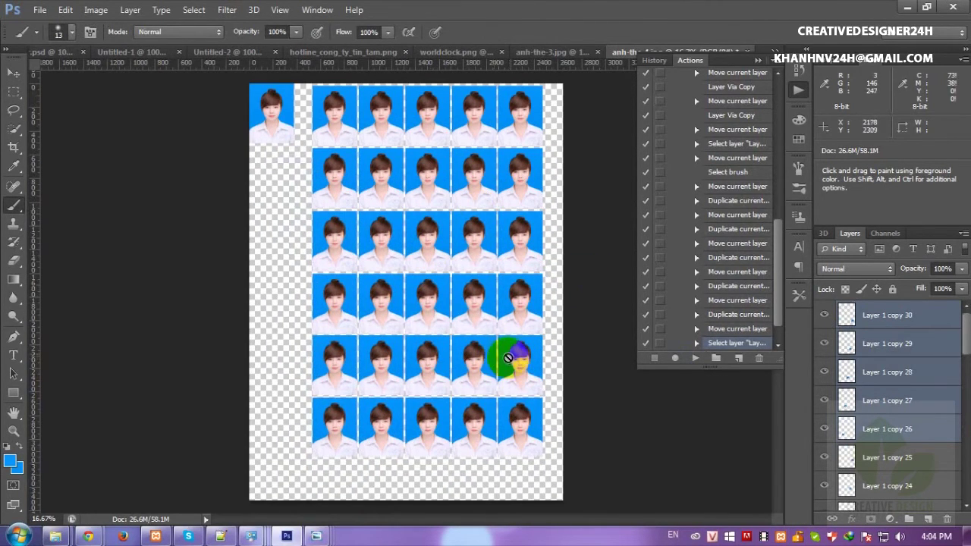
{"action": "left_click_drag", "start_coordinate": [508, 358], "coordinate": [452, 365]}
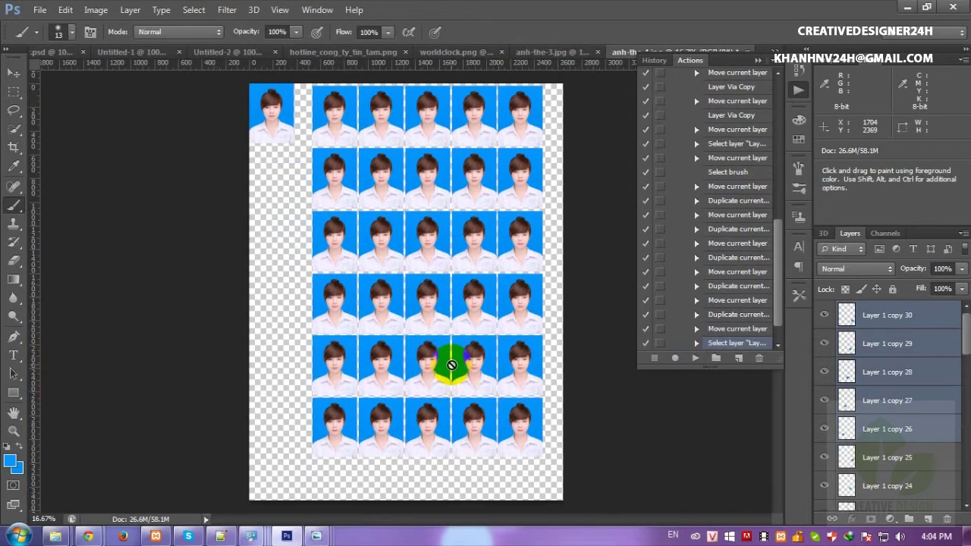
Step: Switch to the Move tool and scroll down the Layers panel
{"action": "left_click_drag", "start_coordinate": [451, 365], "coordinate": [499, 314]}
{"action": "mouse_move", "coordinate": [297, 417]}
{"action": "left_mouse_down"}
{"action": "mouse_move", "coordinate": [399, 259]}
{"action": "mouse_move", "coordinate": [515, 351]}
{"action": "left_mouse_up"}
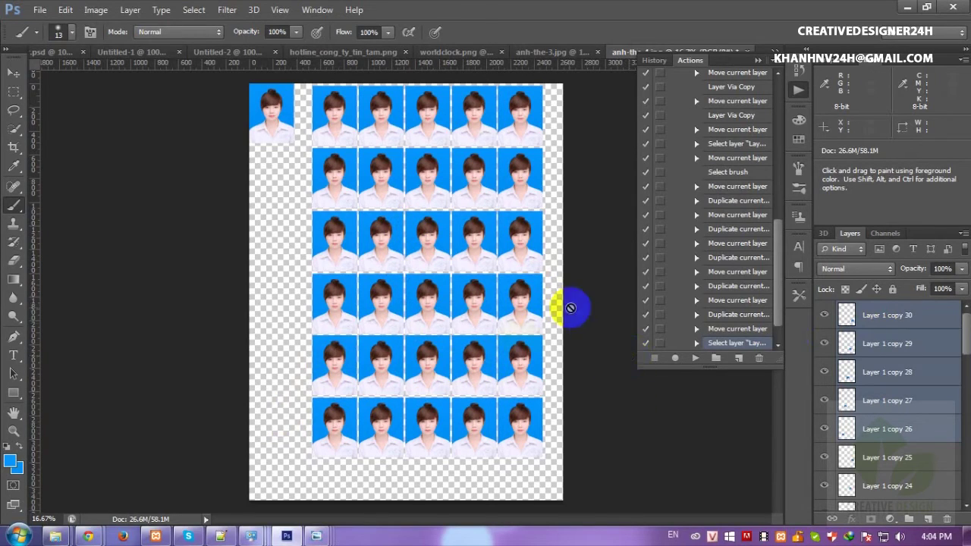
{"action": "left_click", "coordinate": [514, 327]}
{"action": "key", "text": "v"}
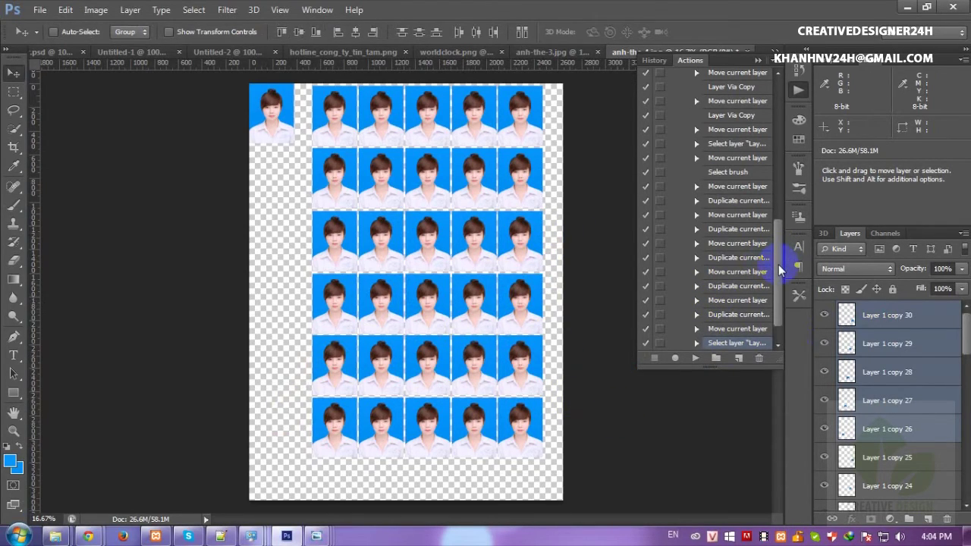
{"action": "mouse_move", "coordinate": [429, 278]}
{"action": "left_mouse_down"}
{"action": "mouse_move", "coordinate": [424, 267]}
{"action": "mouse_move", "coordinate": [438, 266]}
{"action": "left_mouse_up"}
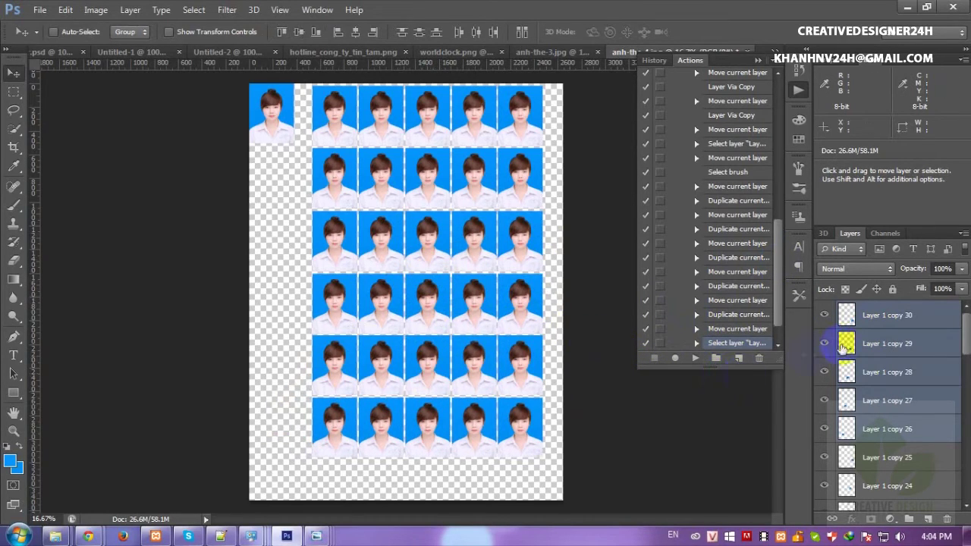
{"action": "scroll", "coordinate": [873, 448], "scroll_direction": "down", "scroll_amount": 3}
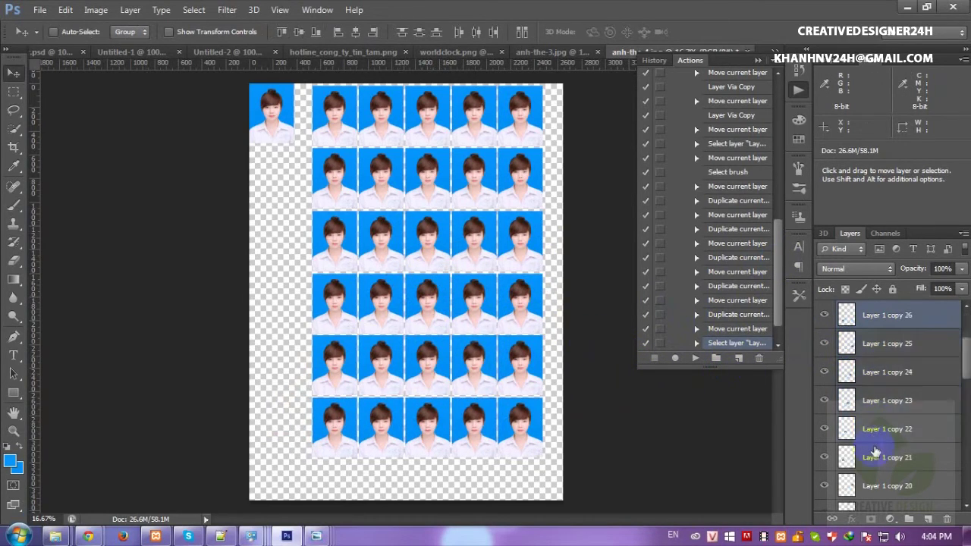
{"action": "scroll", "coordinate": [895, 410], "scroll_direction": "down", "scroll_amount": 1}
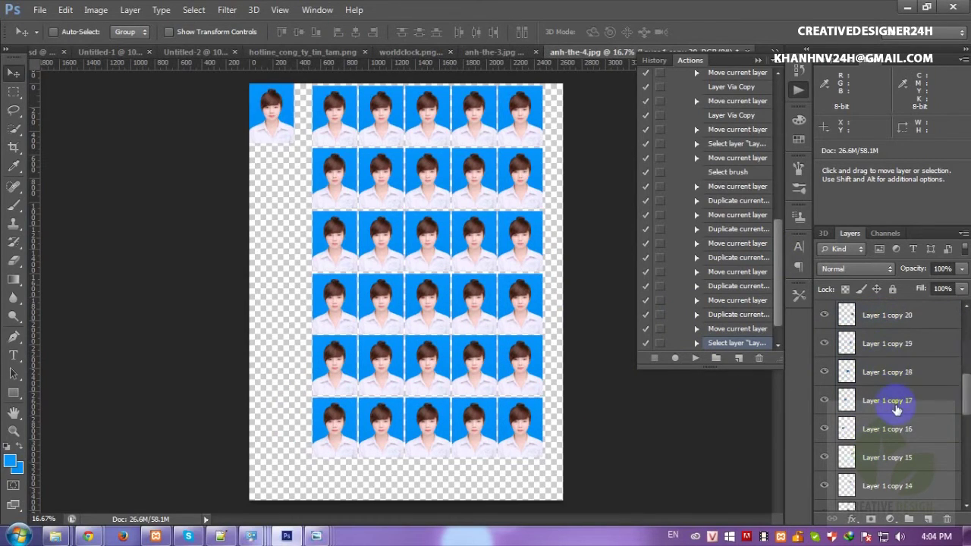
{"action": "scroll", "coordinate": [895, 421], "scroll_direction": "down", "scroll_amount": 2}
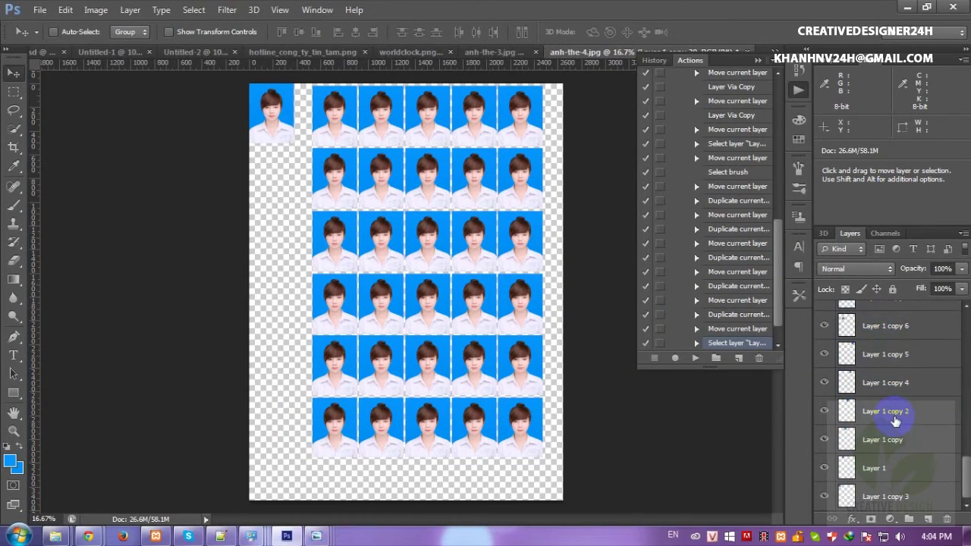
Step: Select all photo layers, drag the grid to centre it, then select Layer 1 copy 3
{"action": "left_click", "coordinate": [878, 495], "text": "shift"}
{"action": "left_click_drag", "start_coordinate": [343, 137], "coordinate": [326, 132]}
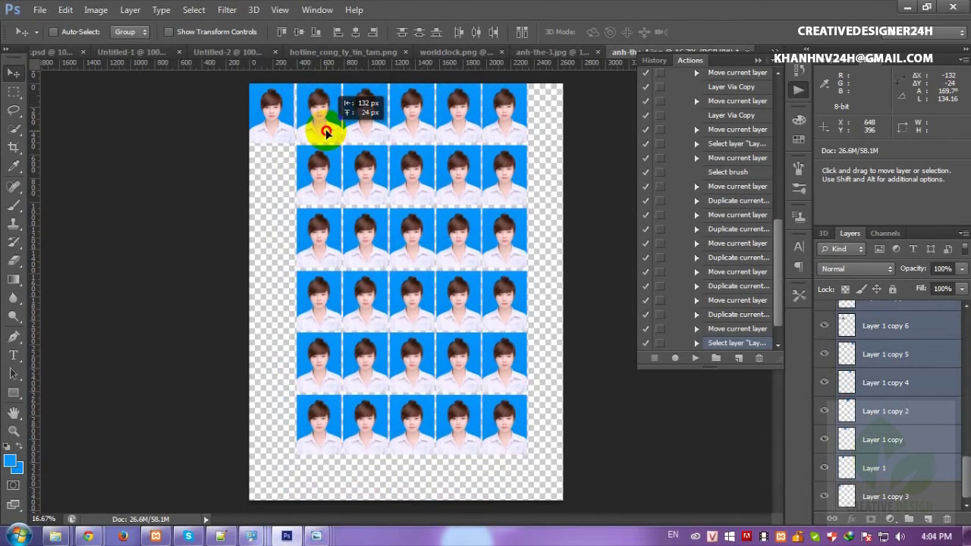
{"action": "mouse_move", "coordinate": [377, 193]}
{"action": "left_mouse_down"}
{"action": "mouse_move", "coordinate": [385, 213]}
{"action": "mouse_move", "coordinate": [371, 217]}
{"action": "left_mouse_up"}
{"action": "scroll", "coordinate": [867, 431], "scroll_direction": "down", "scroll_amount": 3}
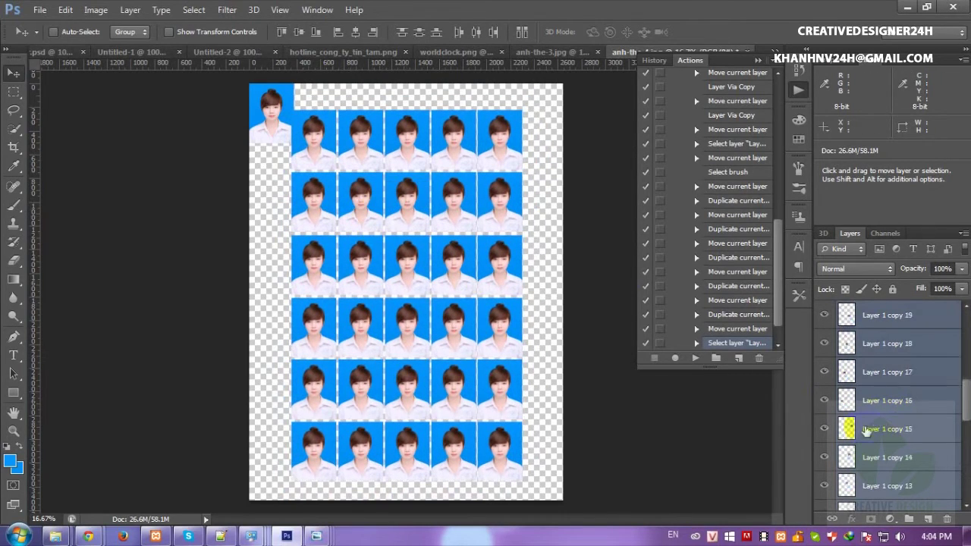
{"action": "scroll", "coordinate": [870, 421], "scroll_direction": "down", "scroll_amount": 2}
{"action": "left_click", "coordinate": [824, 497]}
{"action": "left_click", "coordinate": [873, 505]}
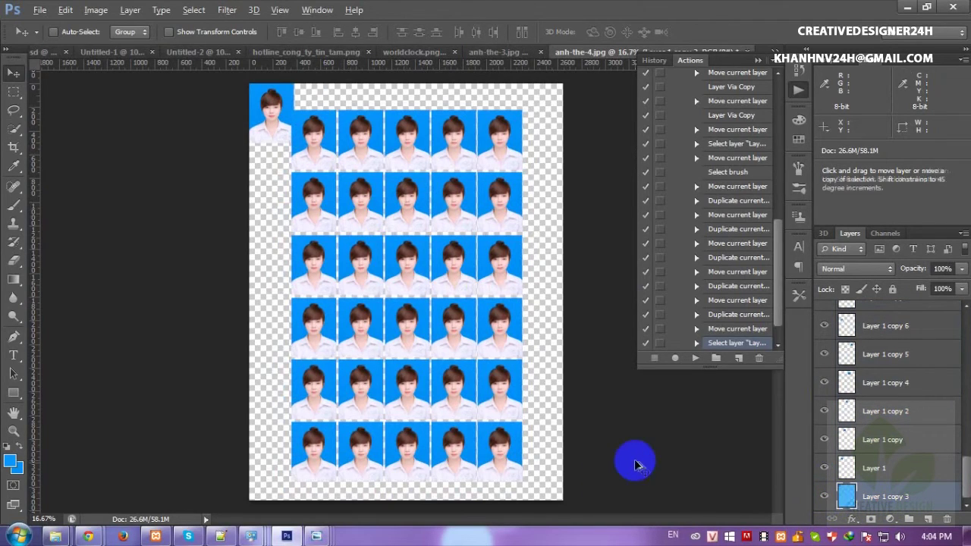
Step: Fill the bottom layer Layer 1 copy 3 with white, giving the grid a white page
{"action": "key", "text": "alt+BackSpace"}
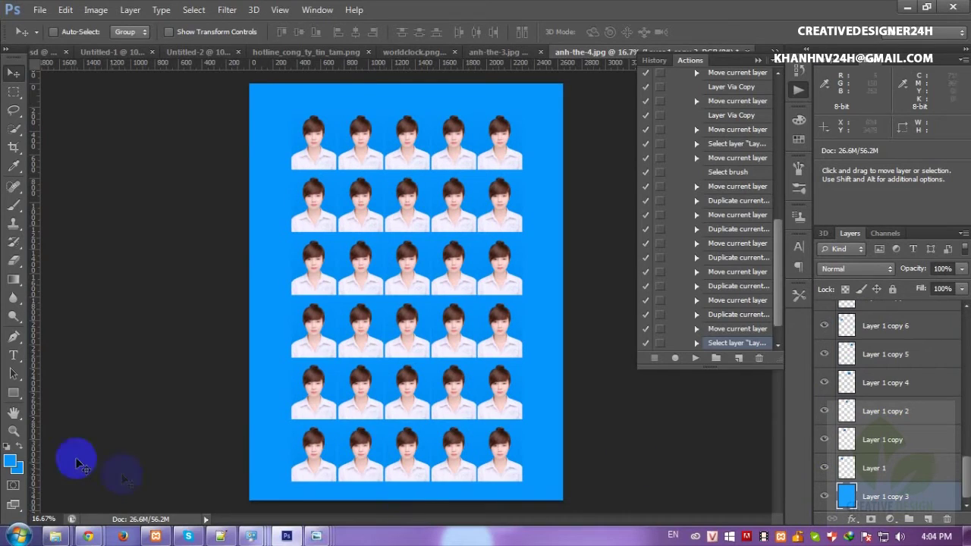
{"action": "left_click", "coordinate": [10, 461]}
{"action": "left_click_drag", "start_coordinate": [612, 304], "coordinate": [562, 242]}
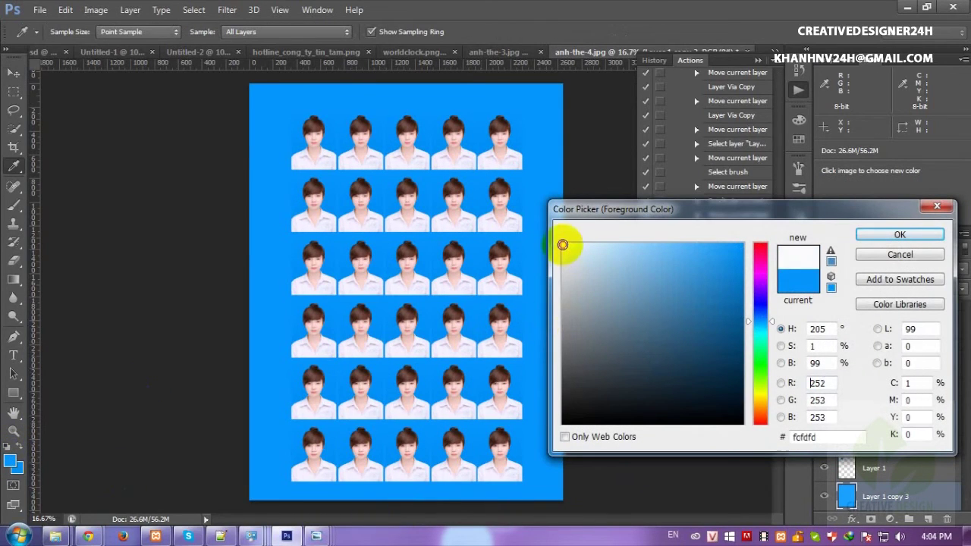
{"action": "left_click", "coordinate": [866, 234]}
{"action": "key", "text": "alt+BackSpace"}
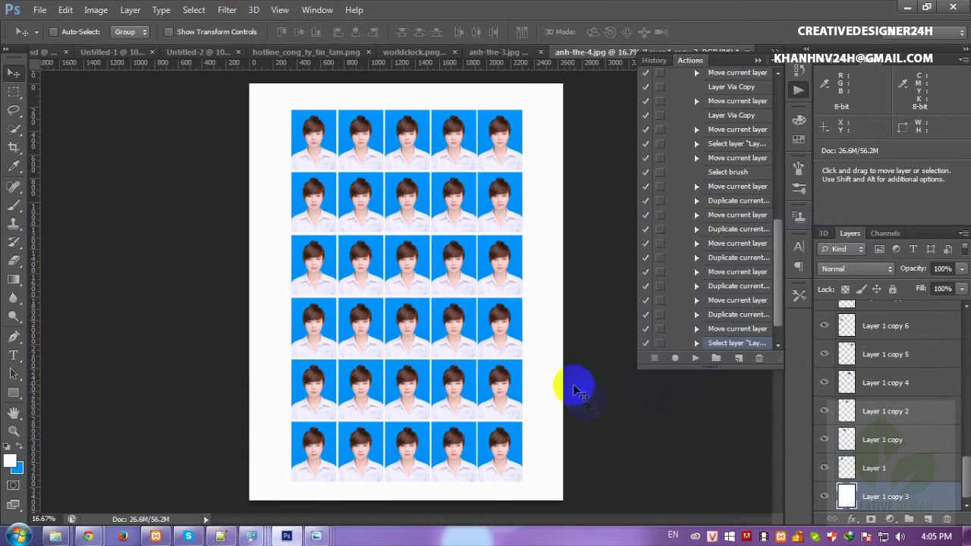
{"action": "key", "text": "ctrl+plus"}
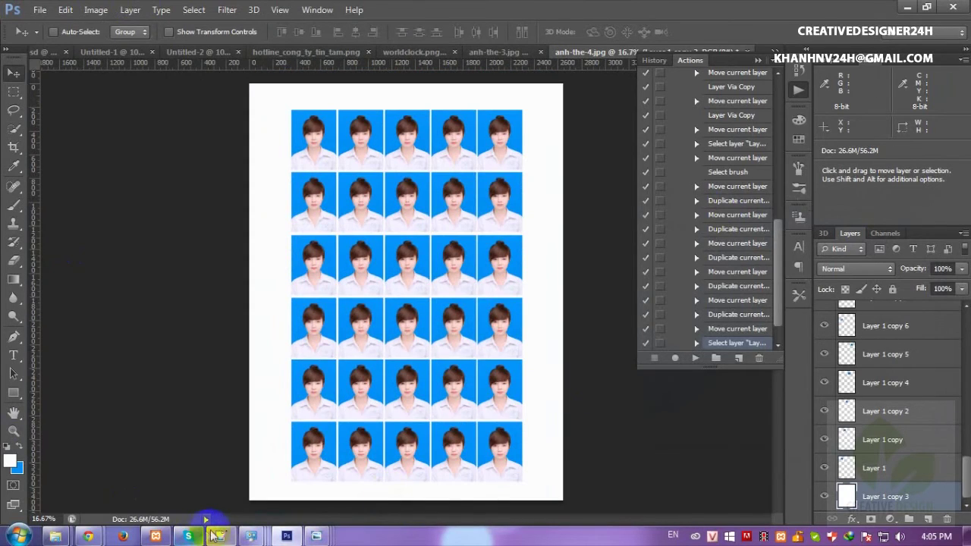
{"action": "left_click", "coordinate": [218, 537]}
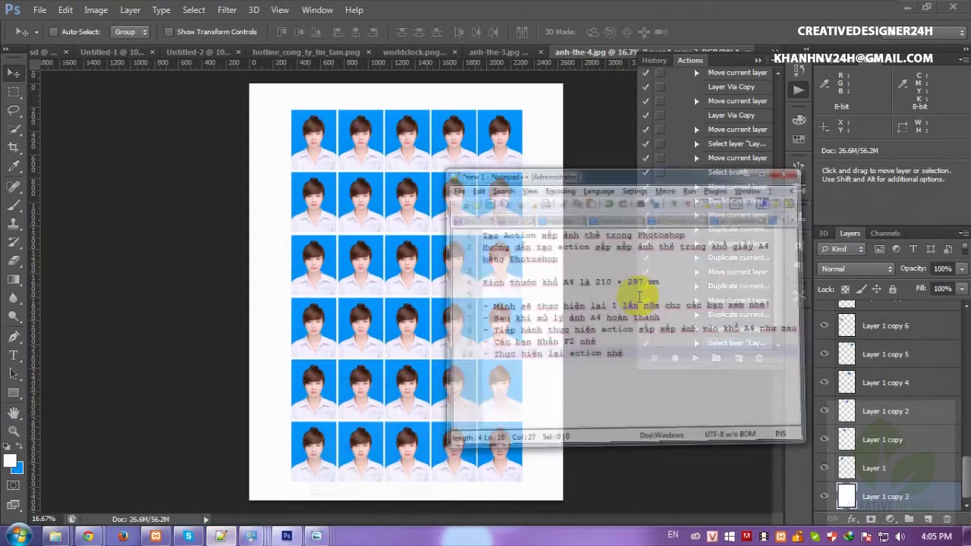
Step: Add note line 12: after F2 the photos are arranged quickly on A4 paper
{"action": "key", "text": "Return"}
{"action": "key", "text": "Return"}
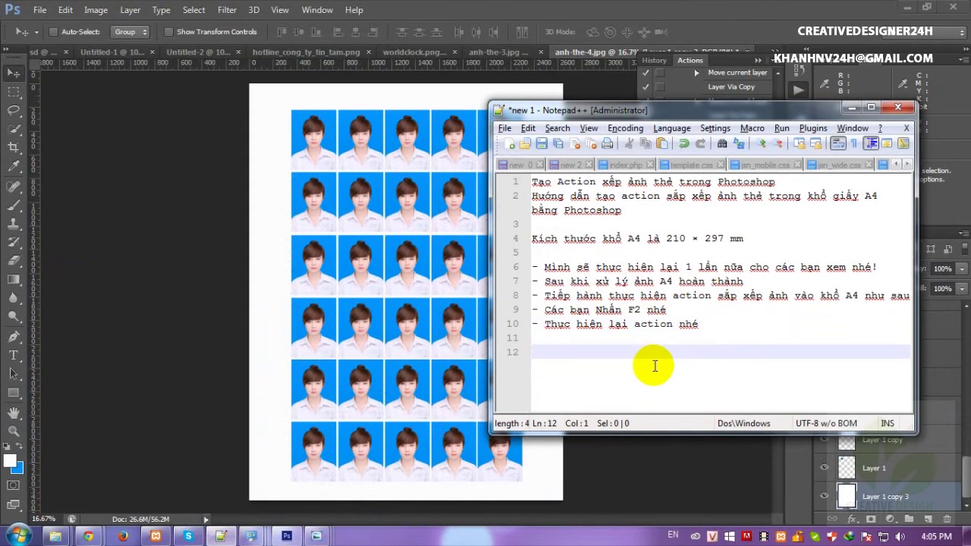
{"action": "type", "text": "- Saiu khi thực hiệnF2"}
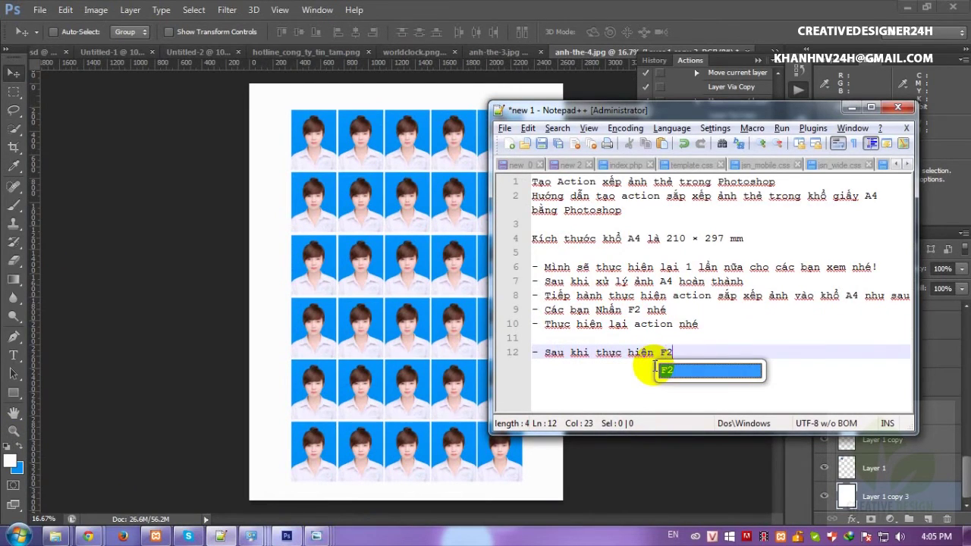
{"action": "key", "text": "BackSpace"}
{"action": "key", "text": "BackSpace"}
{"action": "type", "text": "action"}
{"action": "type", "text": " F2 "}
{"action": "type", "text": "thì bạn đã hoan thành việcs"}
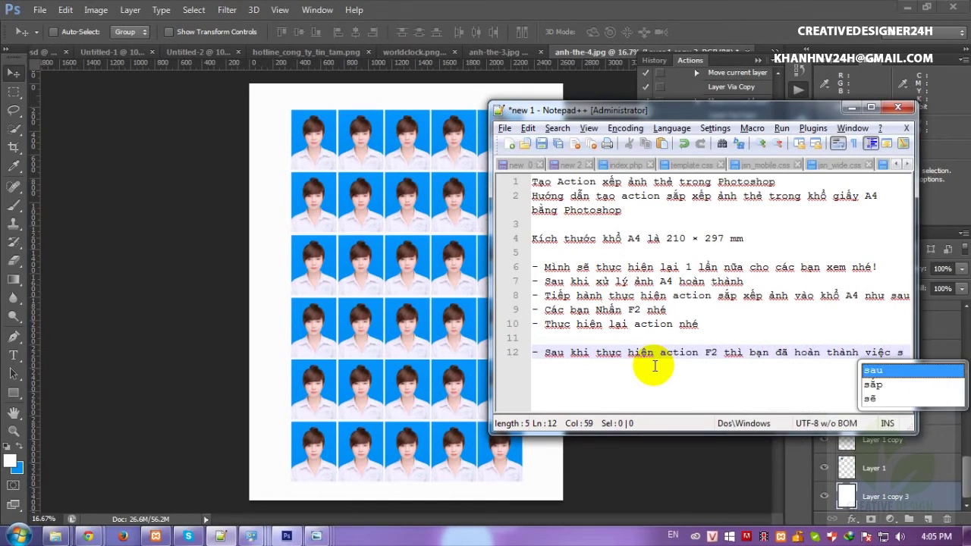
{"action": "type", "text": "ắp xế"}
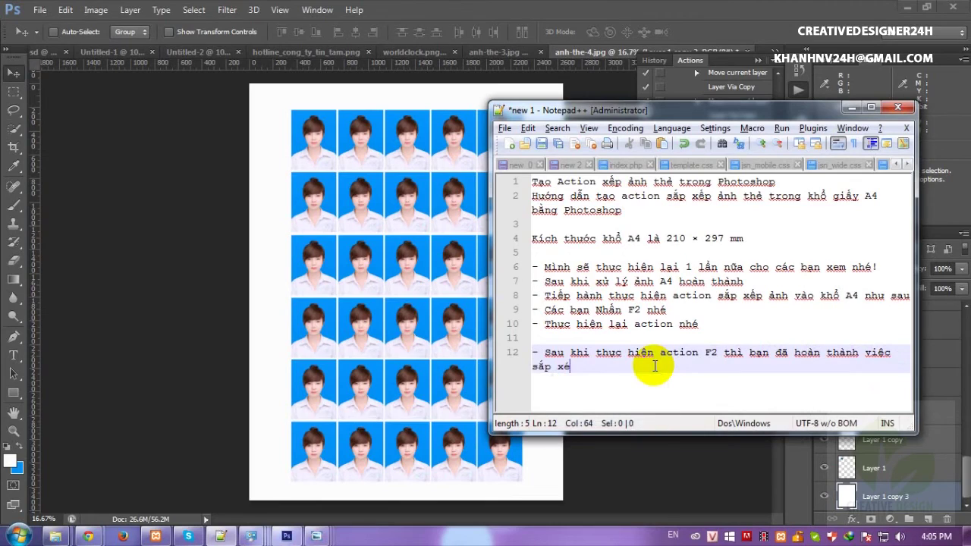
{"action": "type", "text": " anhả trên khổ"}
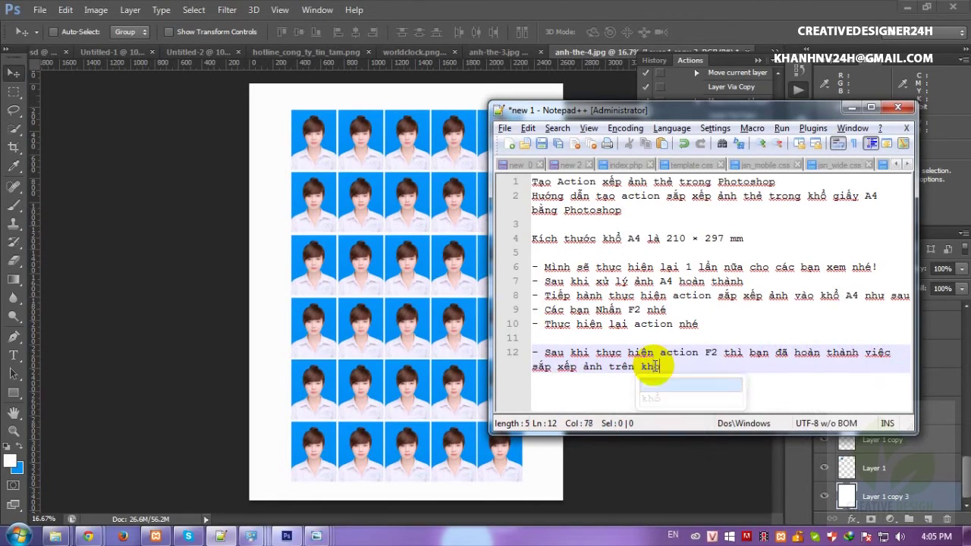
{"action": "key", "text": "Escape"}
{"action": "type", "text": "giấy A4 thật"}
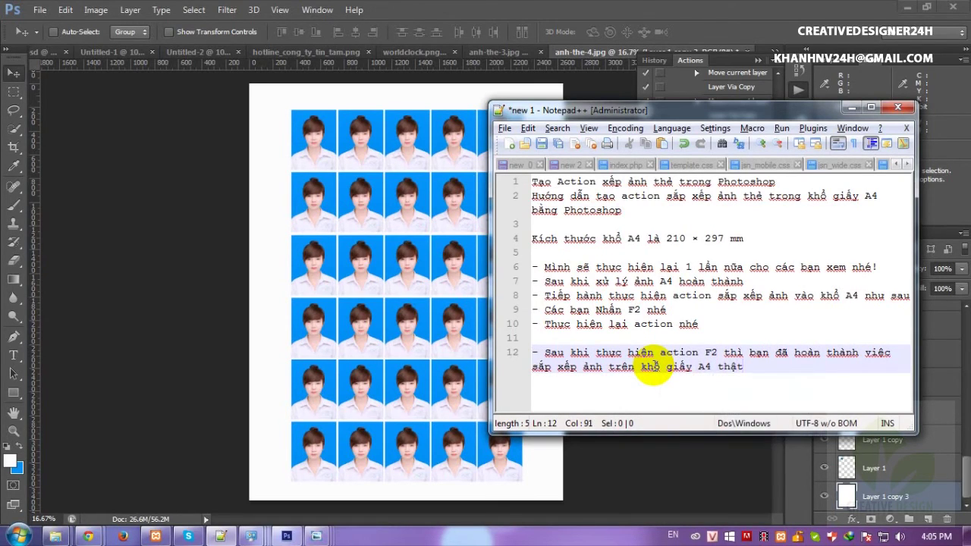
{"action": "type", "text": " dễ"}
{"action": "type", "text": "dan"}
{"action": "type", "text": "và nahn"}
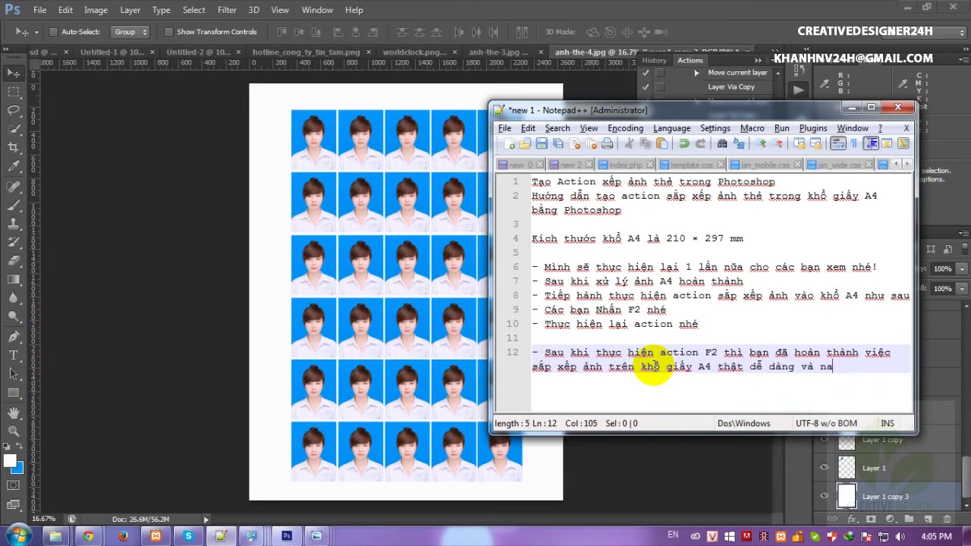
Step: Add a closing note about saving the image to take to a photo studio, then return to Photoshop
{"action": "key", "text": "Return"}
{"action": "key", "text": "Return"}
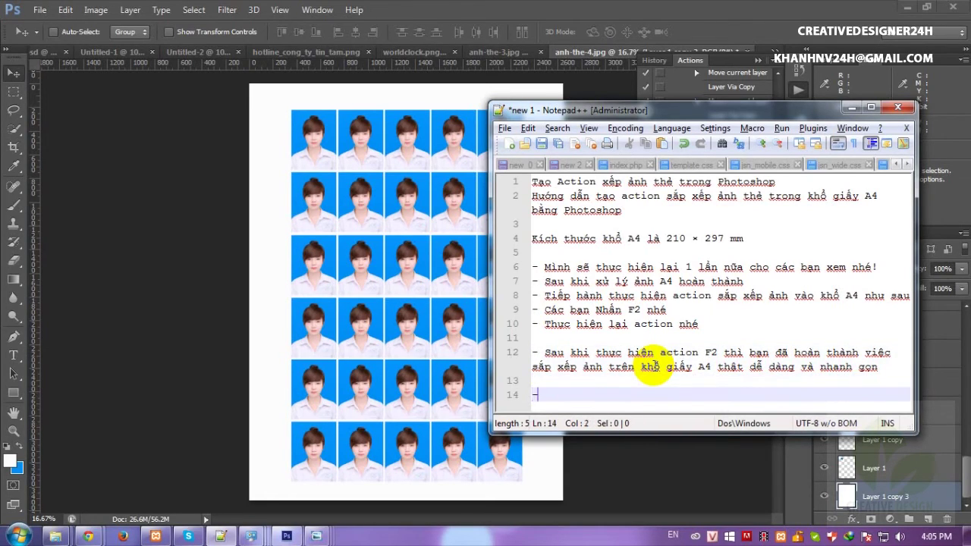
{"action": "type", "text": "Cuối cung"}
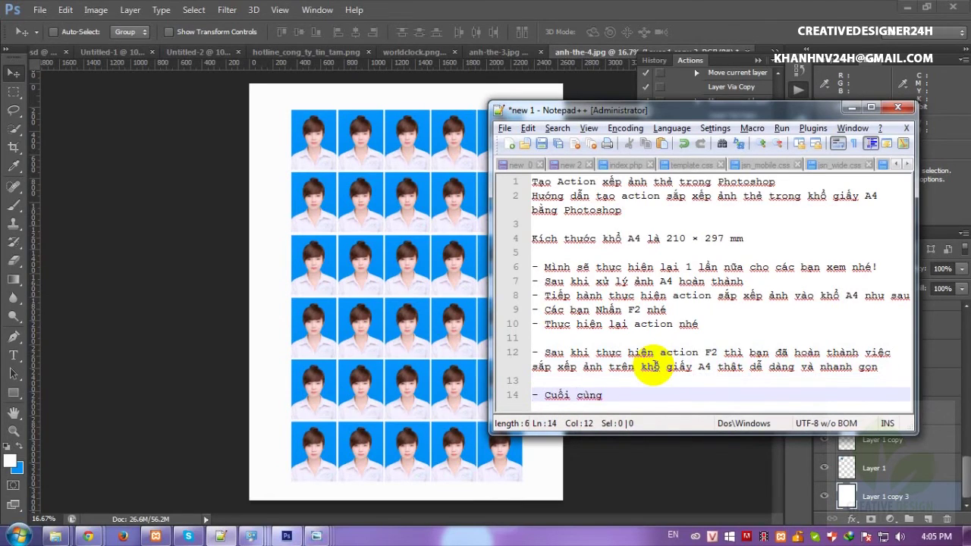
{"action": "type", "text": " lưu lại"}
{"action": "type", "text": "e ảnh đe"}
{"action": "type", "text": "ể mang đi ra"}
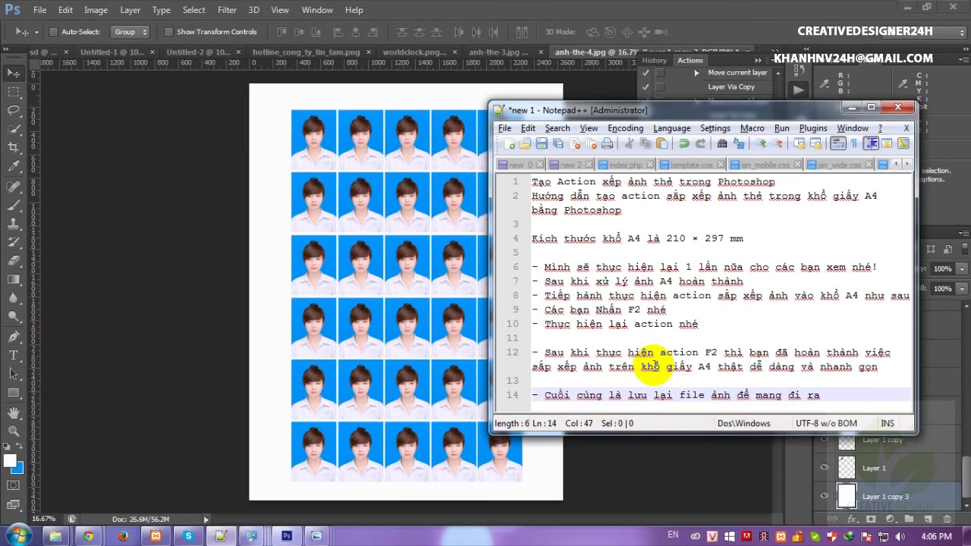
{"action": "type", "text": "studio"}
{"action": "type", "text": " ảnh mày"}
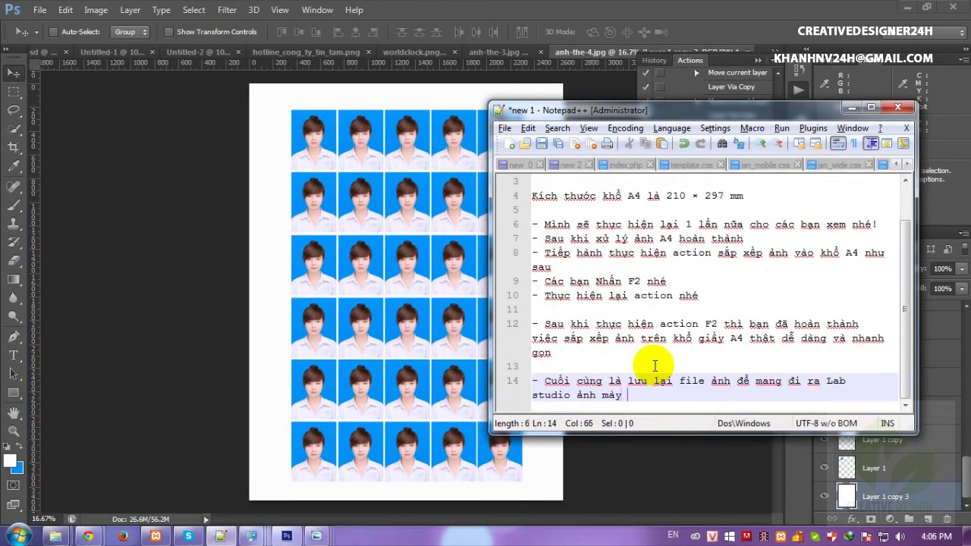
{"action": "key", "text": "BackSpace"}
{"action": "key", "text": "BackSpace"}
{"action": "type", "text": "KT"}
{"action": "type", "text": "để xuất"}
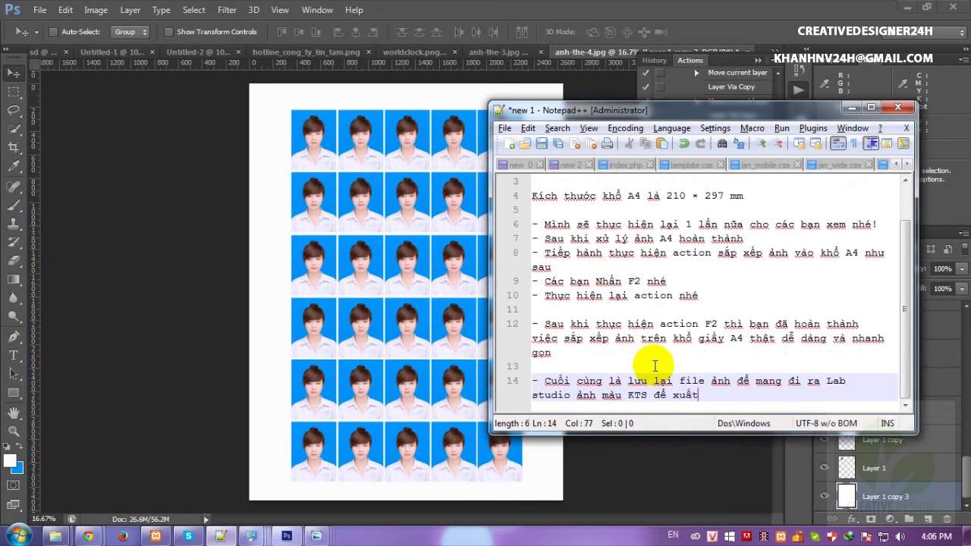
{"action": "type", "text": "r"}
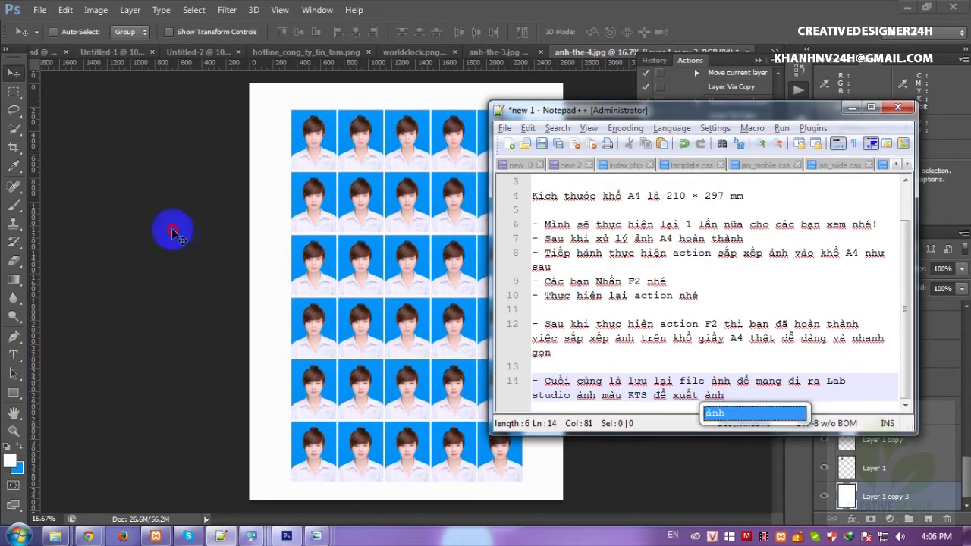
{"action": "left_click", "coordinate": [173, 228]}
{"action": "left_click", "coordinate": [41, 10]}
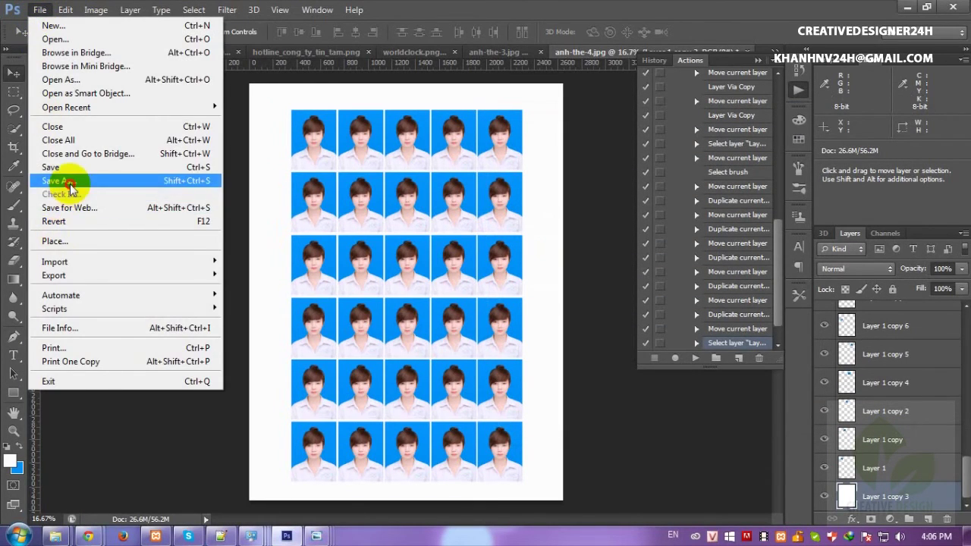
Step: Save the A4 sheet as JPEG xuat-anh-the-khoA4.jpg in Anh-the at quality 12
{"action": "left_click", "coordinate": [67, 182]}
{"action": "left_click", "coordinate": [465, 343]}
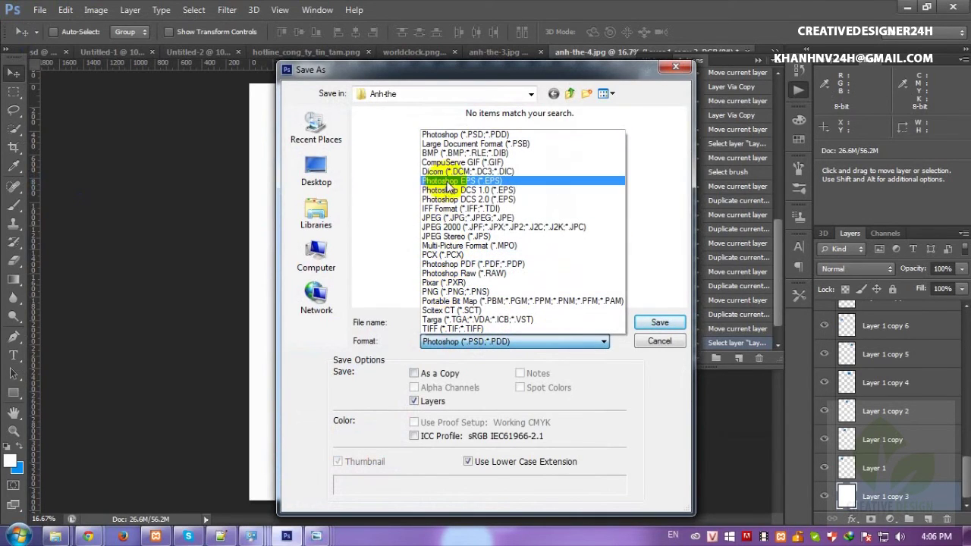
{"action": "left_click", "coordinate": [450, 218]}
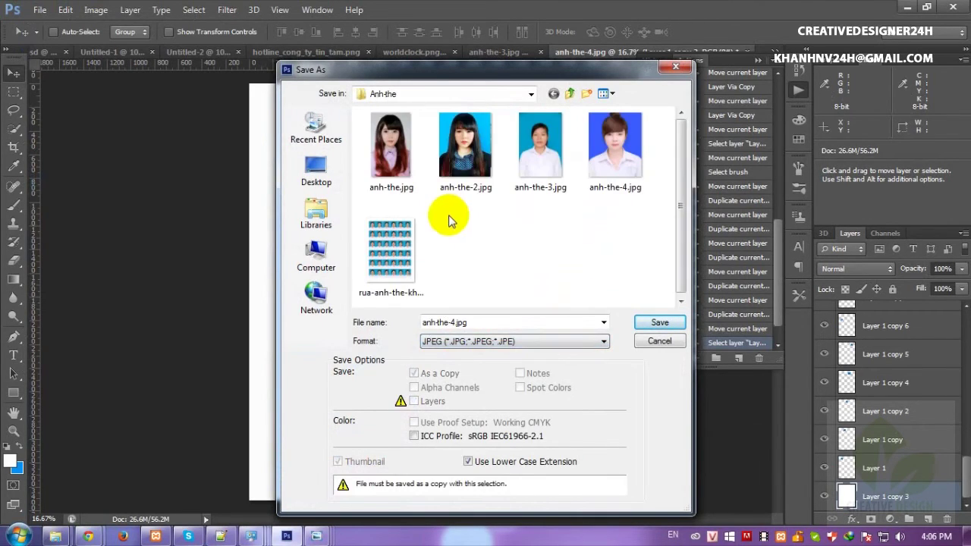
{"action": "left_click", "coordinate": [424, 302]}
{"action": "left_click", "coordinate": [462, 321]}
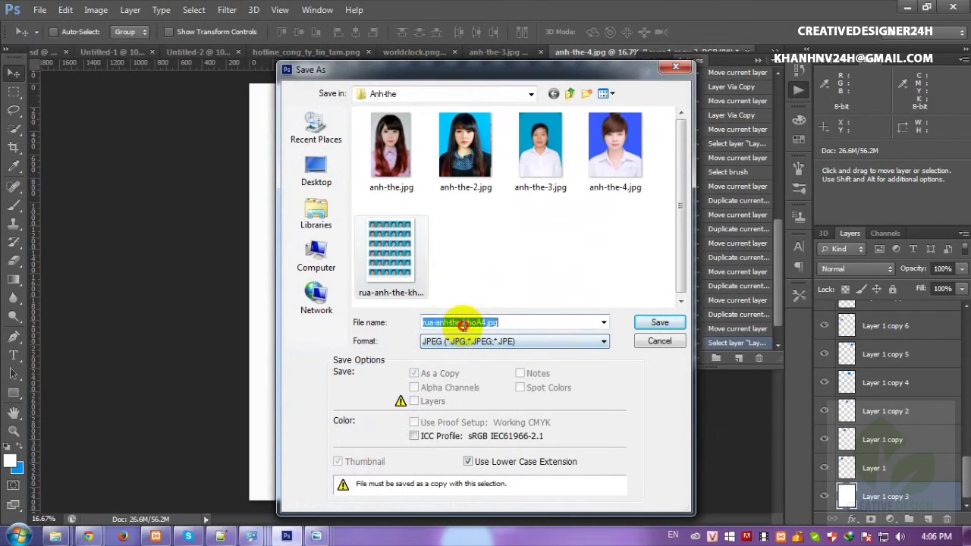
{"action": "left_click_drag", "start_coordinate": [434, 323], "coordinate": [394, 323]}
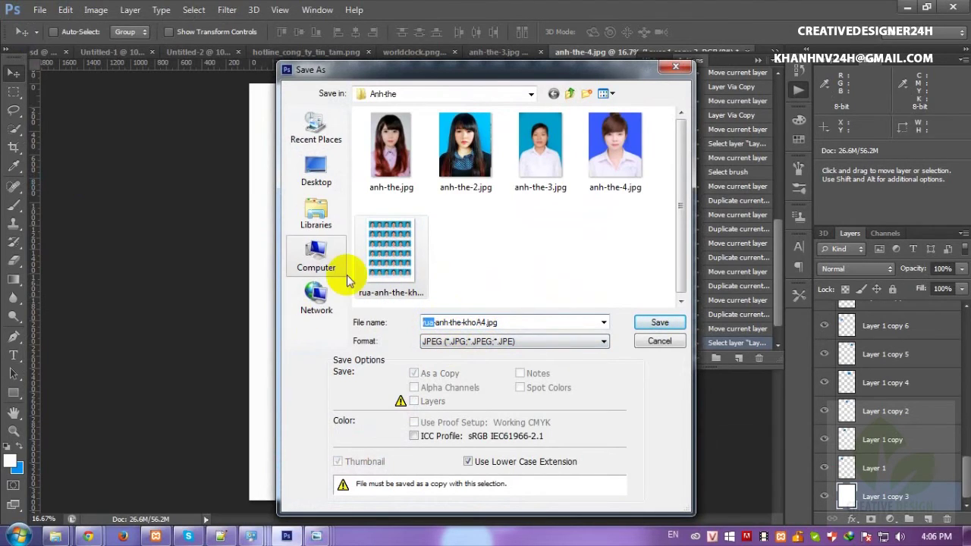
{"action": "type", "text": "xuat"}
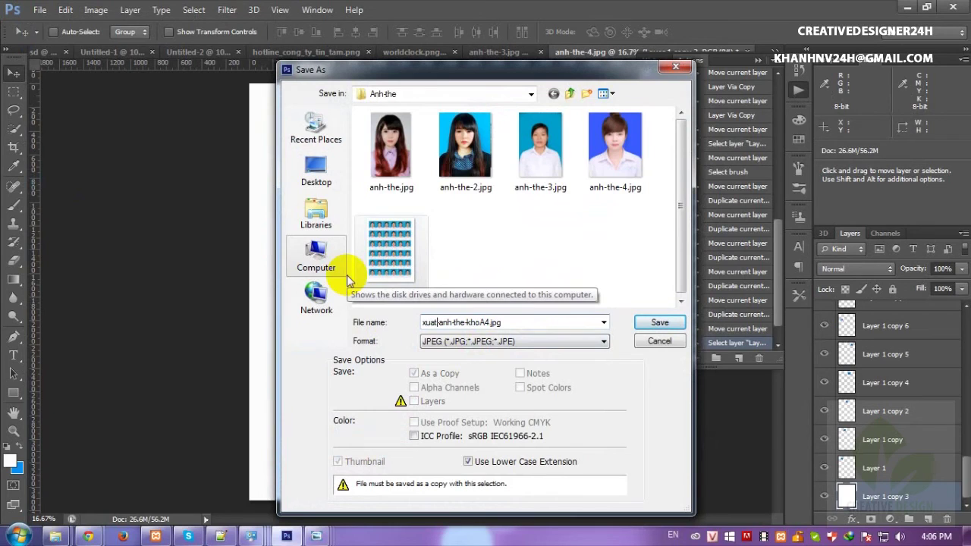
{"action": "left_click", "coordinate": [659, 322]}
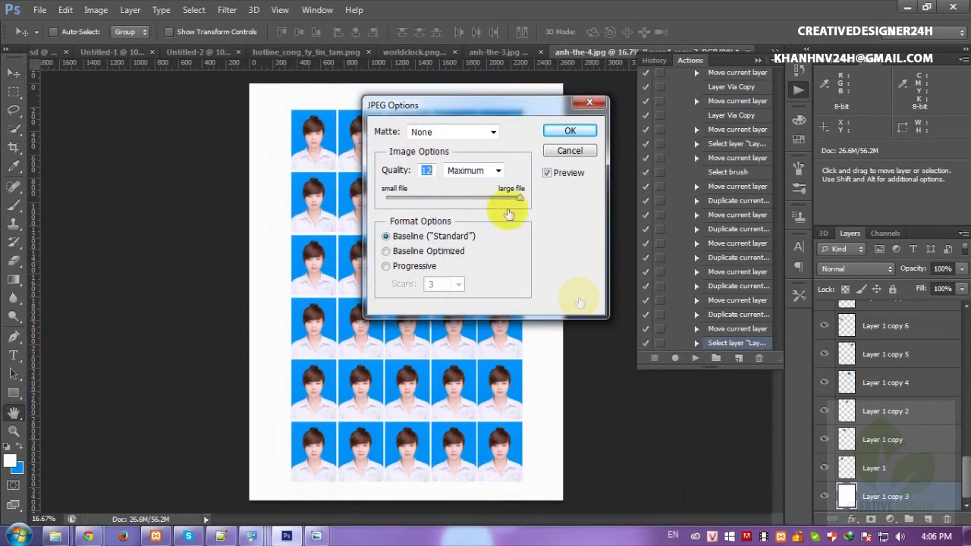
{"action": "left_click", "coordinate": [569, 132]}
{"action": "mouse_move", "coordinate": [56, 537]}
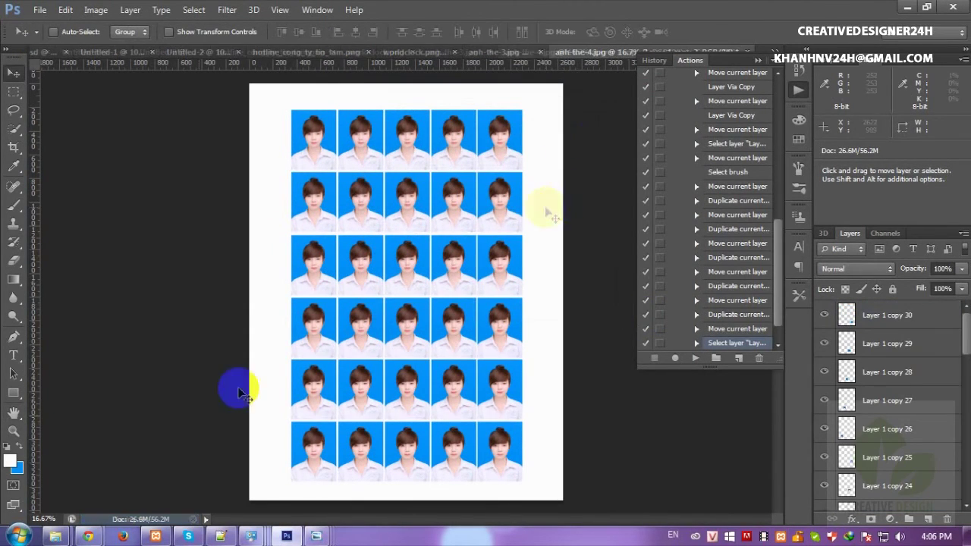
Step: Preview xuat-anh-the-khoA4.jpg from the Anh-the folder in Windows Photo Viewer
{"action": "left_click", "coordinate": [228, 463]}
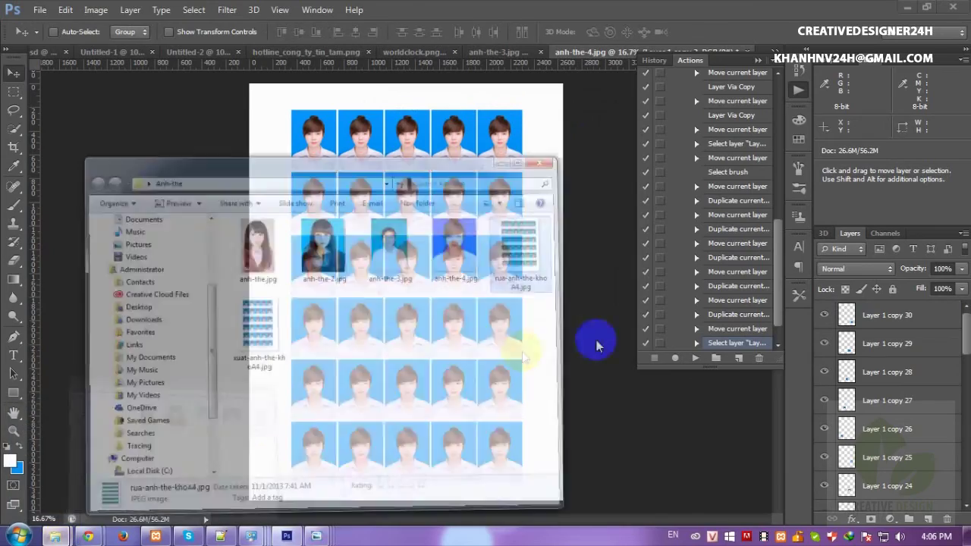
{"action": "left_click", "coordinate": [286, 302]}
{"action": "right_click", "coordinate": [286, 301]}
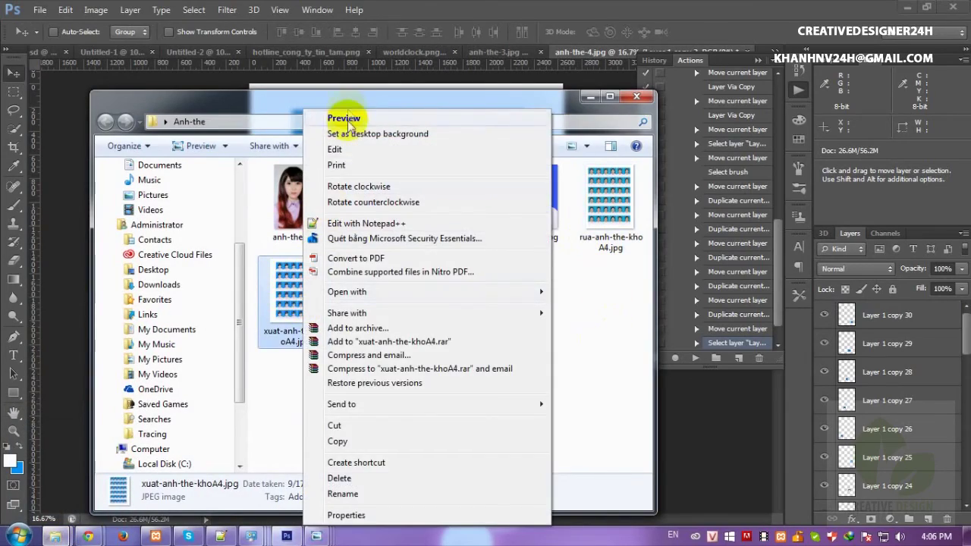
{"action": "left_click", "coordinate": [345, 120]}
Step: Zoom in and out on the 30-photo sheet, then close Photo Viewer
{"action": "scroll", "coordinate": [520, 144], "scroll_direction": "up", "scroll_amount": 2}
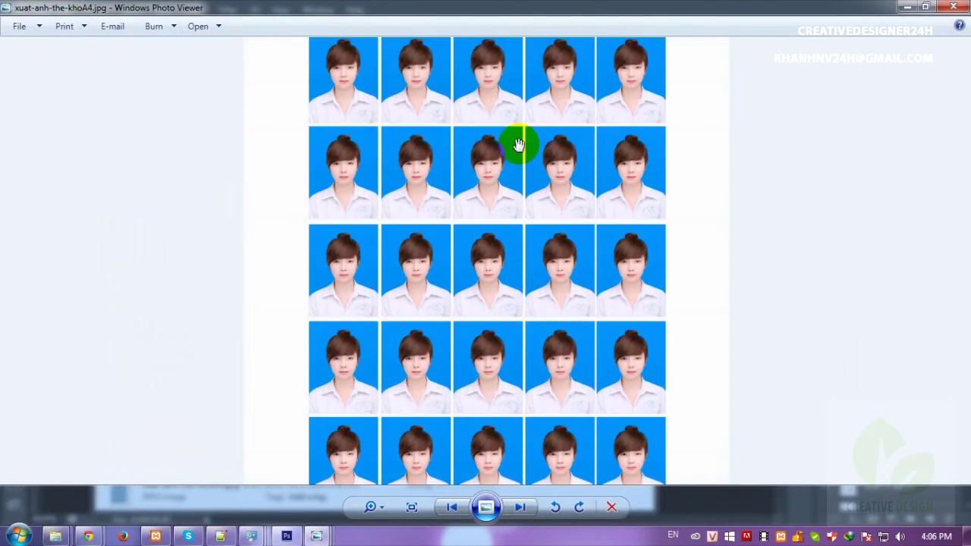
{"action": "scroll", "coordinate": [519, 144], "scroll_direction": "up", "scroll_amount": 1}
{"action": "scroll", "coordinate": [519, 144], "scroll_direction": "down", "scroll_amount": 1}
{"action": "scroll", "coordinate": [519, 144], "scroll_direction": "down", "scroll_amount": 1}
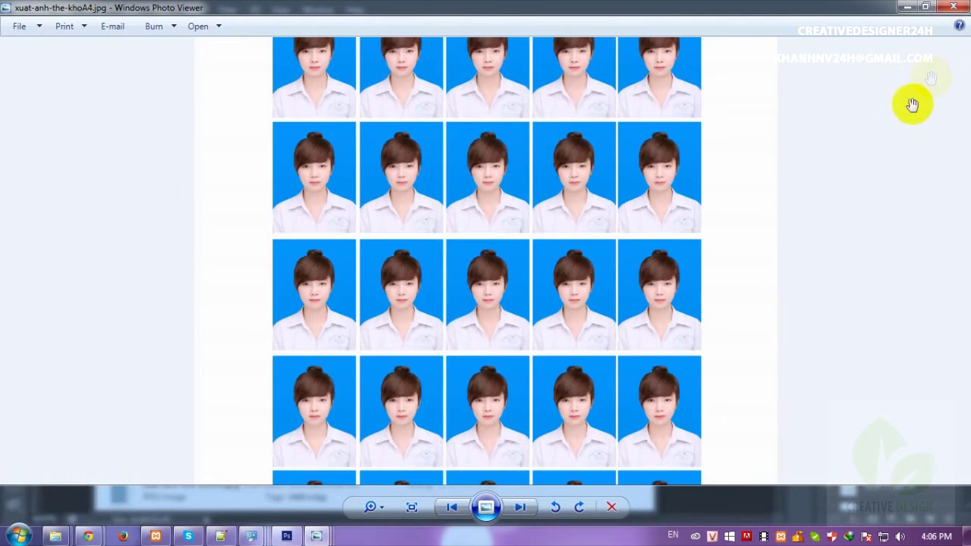
{"action": "scroll", "coordinate": [910, 103], "scroll_direction": "down", "scroll_amount": 2}
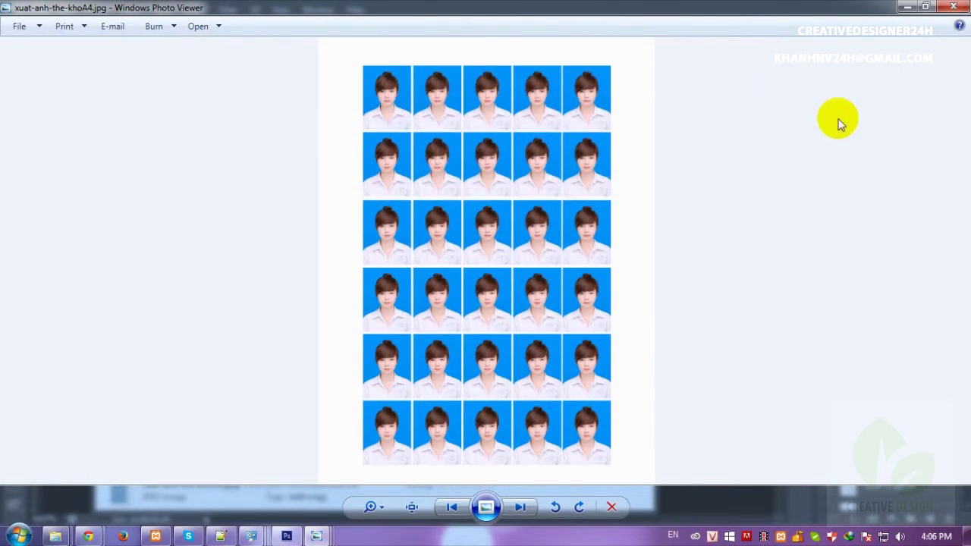
{"action": "left_click", "coordinate": [954, 8]}
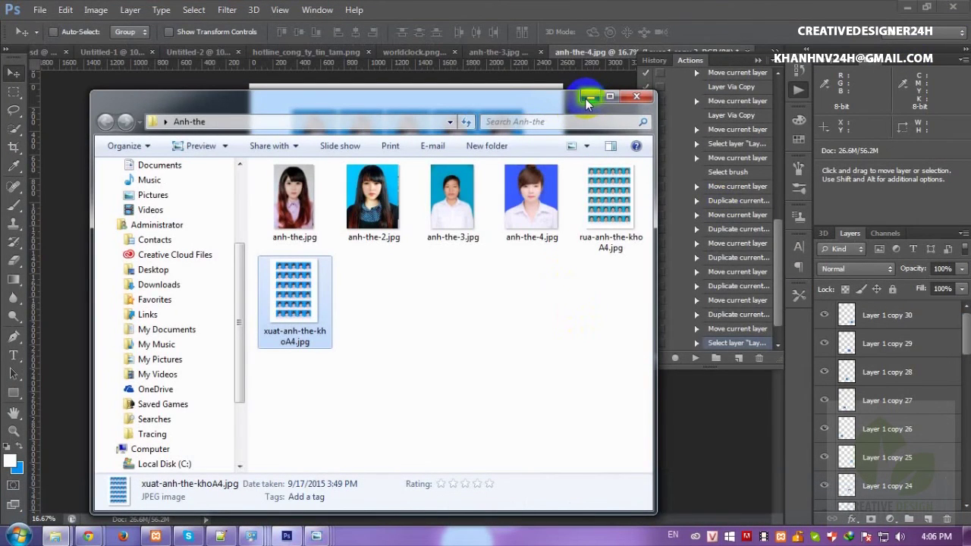
Step: Minimize the Anh-the folder window to bring the Photoshop canvas back
{"action": "left_click", "coordinate": [589, 97]}
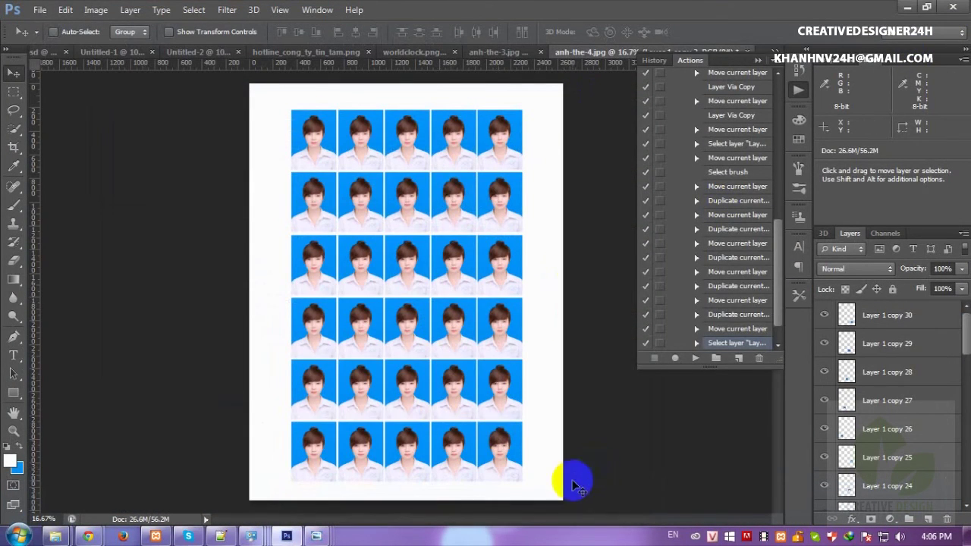